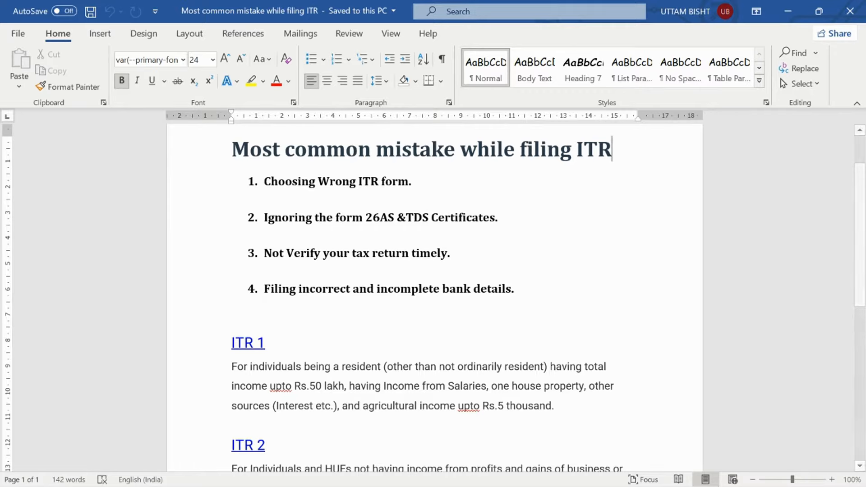
- Switch to the income tax e-Filing portal in the browser and go to the Annual Information Statement (AIS) portal
mouse_move(584, 483)
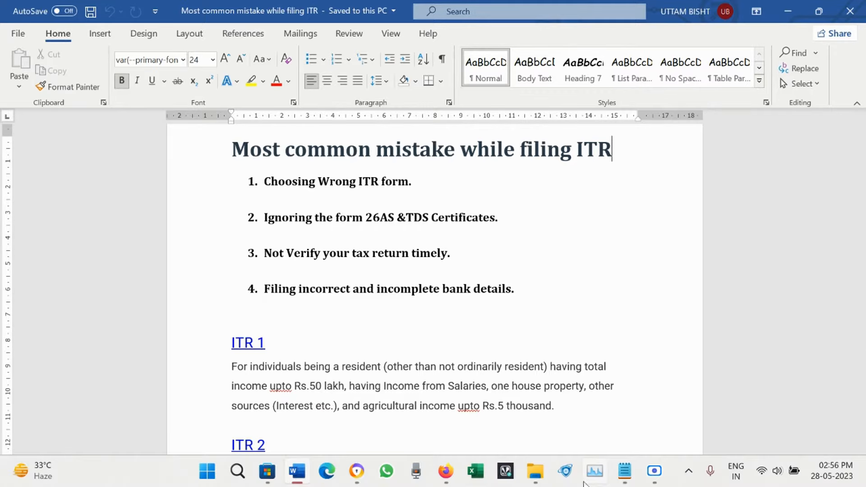
click(356, 471)
click(318, 425)
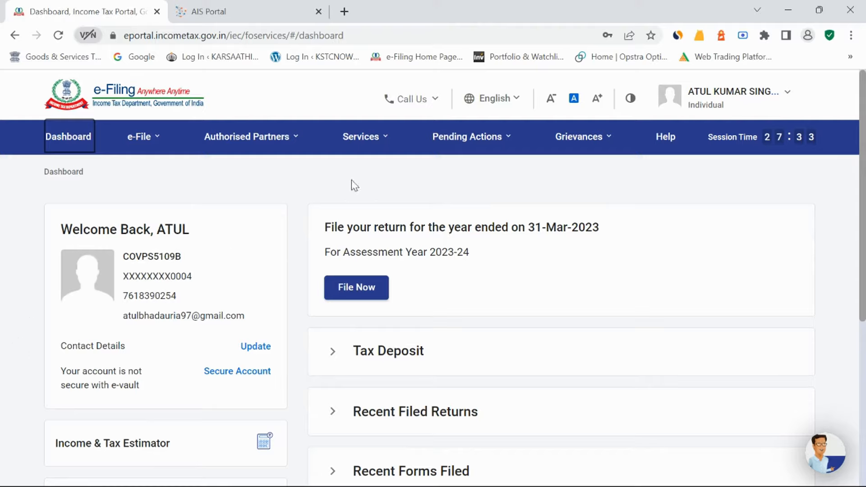
click(372, 151)
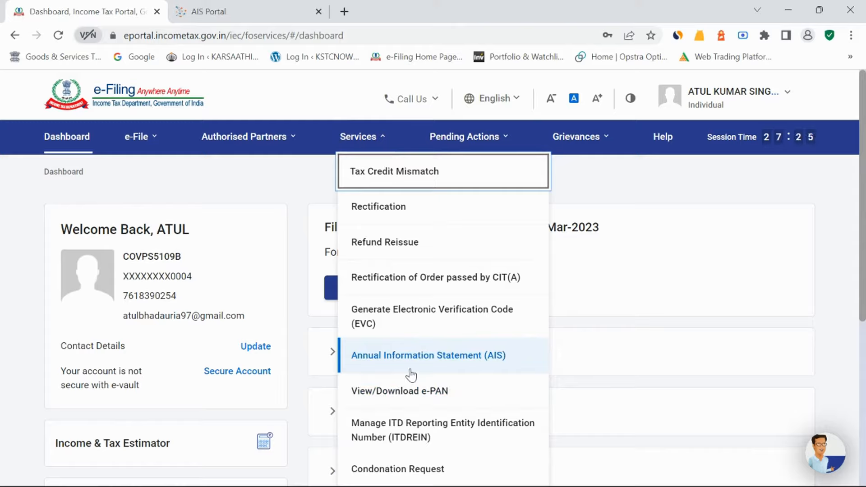
click(252, 20)
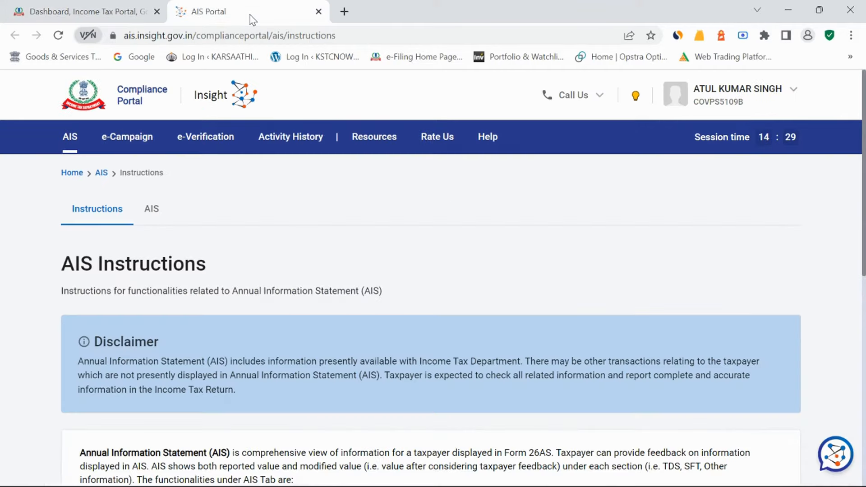
- Open the Taxpayer Information Summary in the AIS section and review its general information and income categories
click(153, 212)
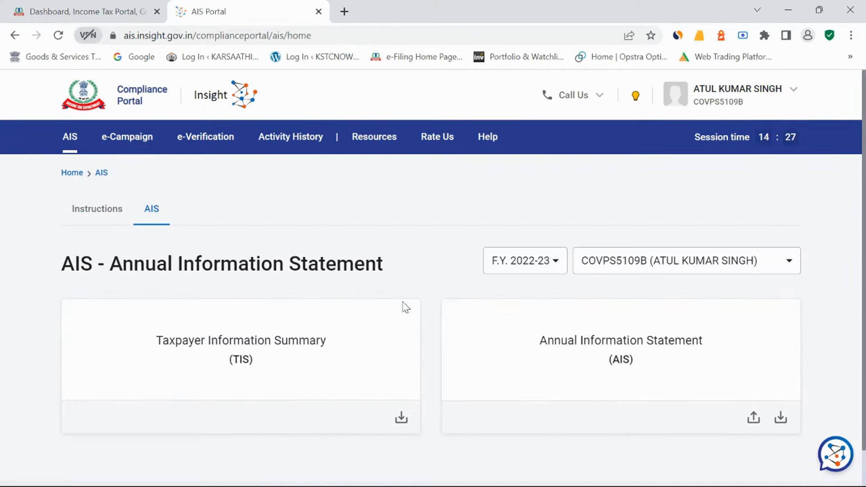
click(395, 378)
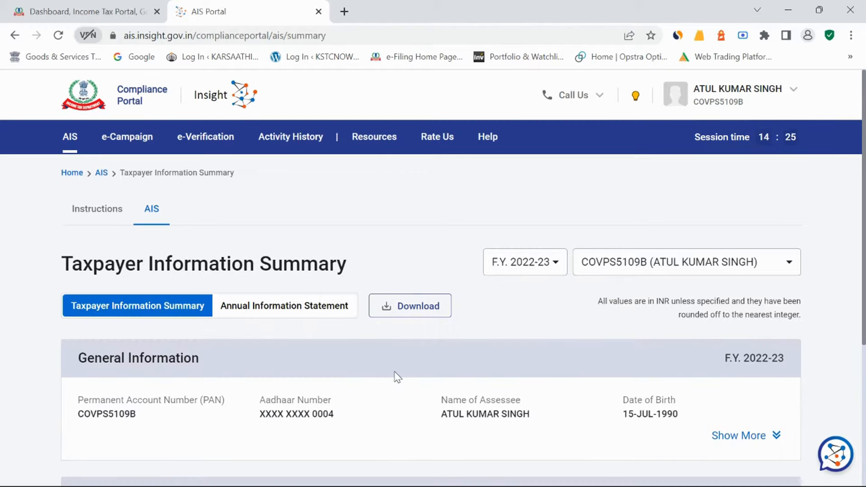
scroll(396, 377, down, 5)
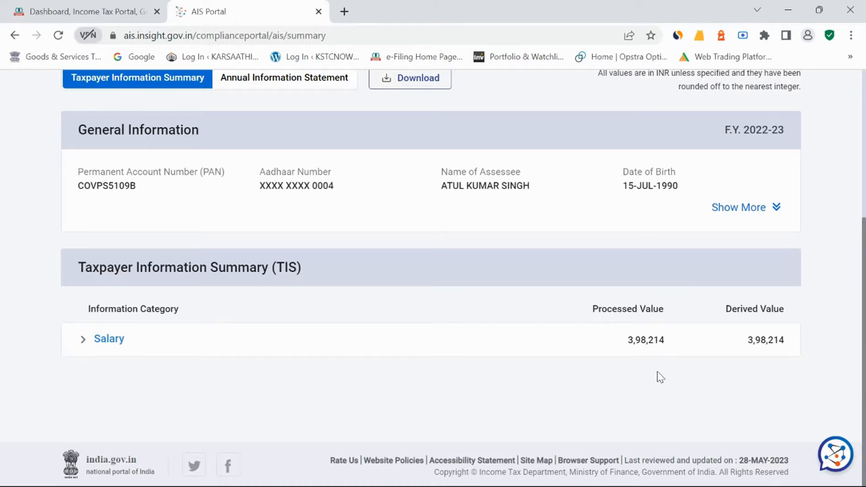
scroll(576, 354, up, 3)
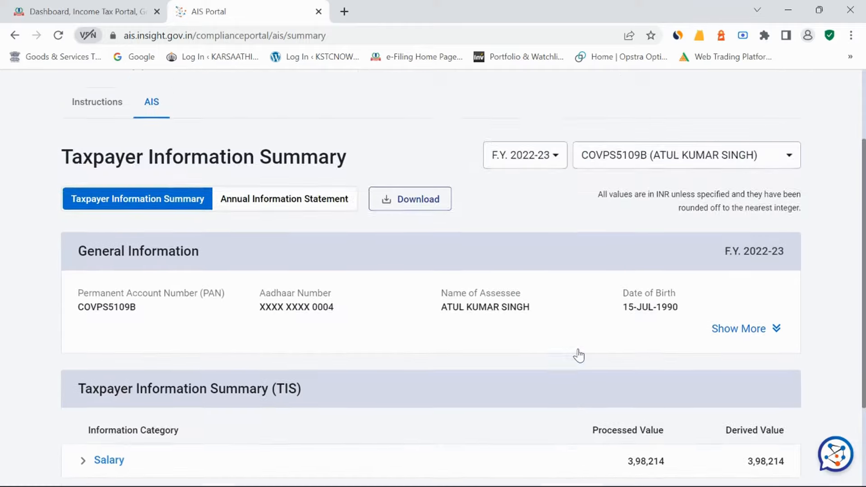
- Return to the e-Filing dashboard, choose to view Form 26AS and confirm the redirection to the TRACES site
click(90, 11)
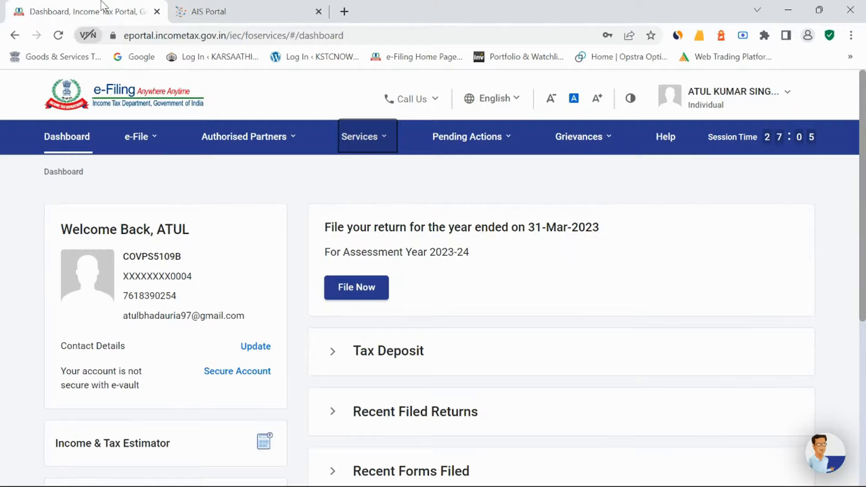
click(150, 137)
mouse_move(151, 170)
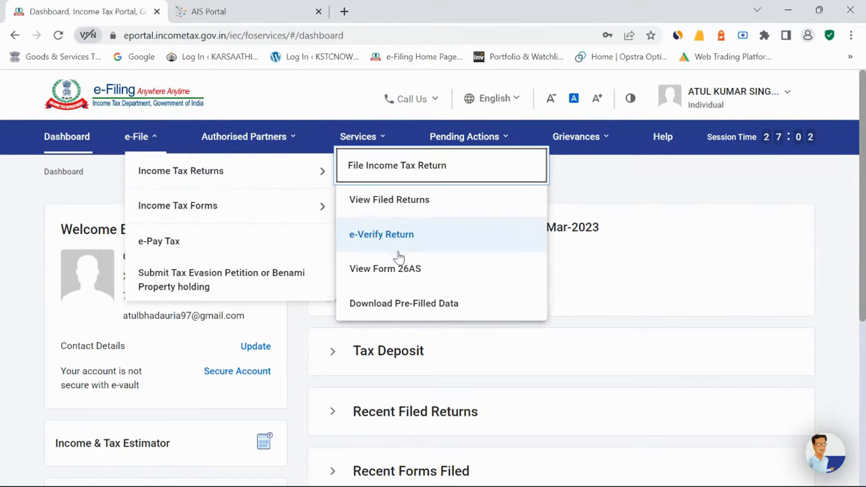
click(393, 271)
click(568, 398)
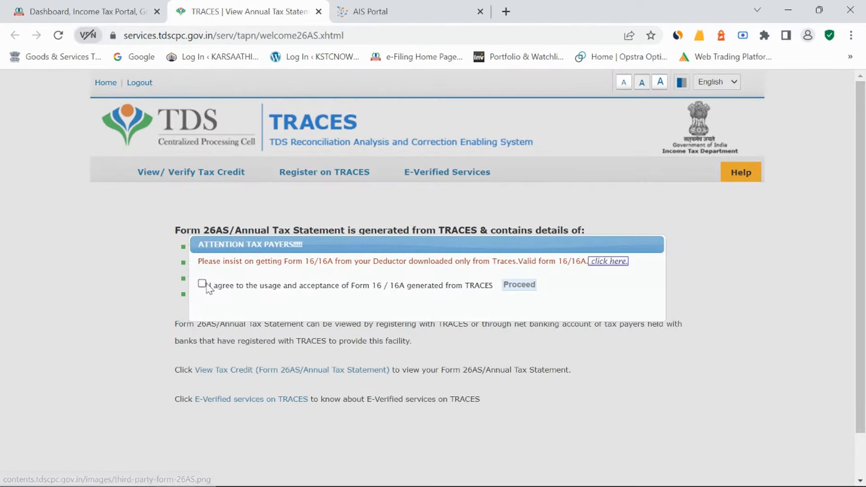
- Agree to the usage of Form 16/16A generated from TRACES and open View Tax Credit (Form 26AS/Annual Tax Statement)
click(240, 289)
click(518, 285)
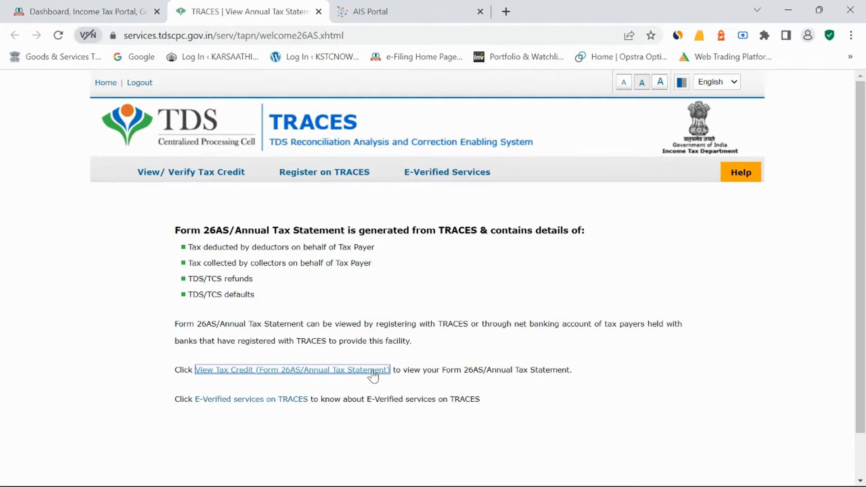
click(373, 370)
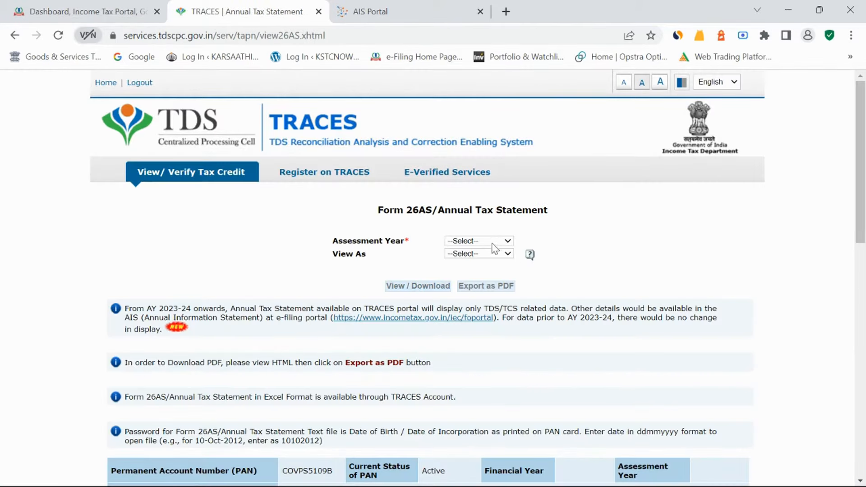
- Display the Form 26AS Annual Tax Statement for assessment year 2023-24 in HTML format
click(494, 241)
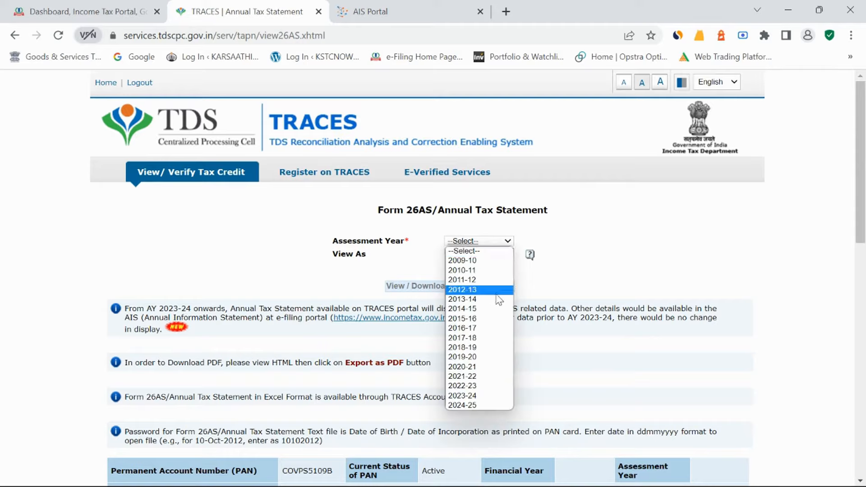
click(498, 397)
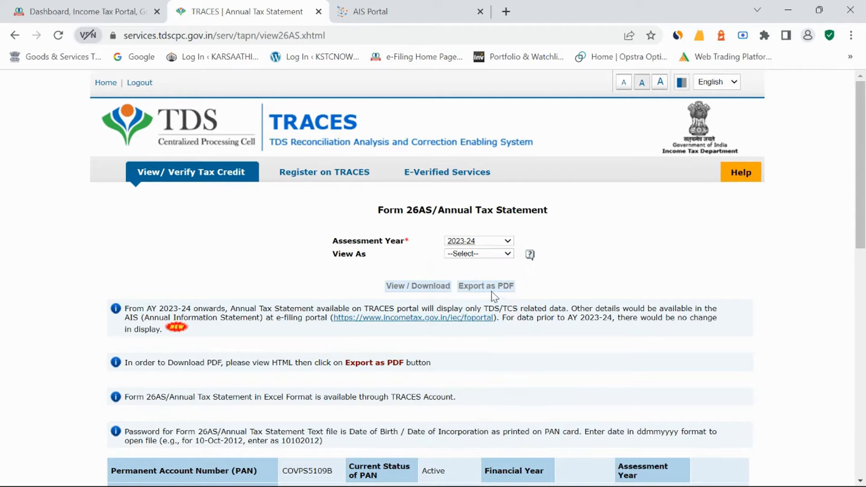
click(506, 253)
click(496, 272)
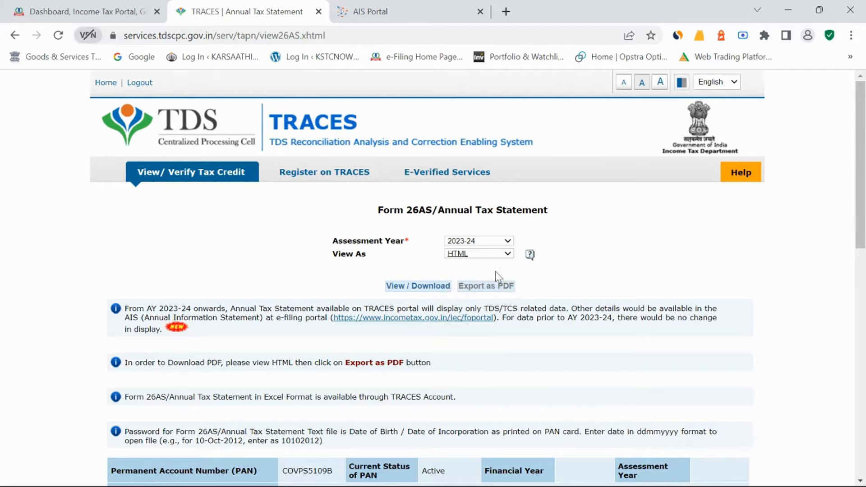
click(437, 288)
- Export the Form 26AS statement as a PDF and open the downloaded file in Acrobat Reader, maximized with the tools pane collapsed
scroll(654, 337, down, 1)
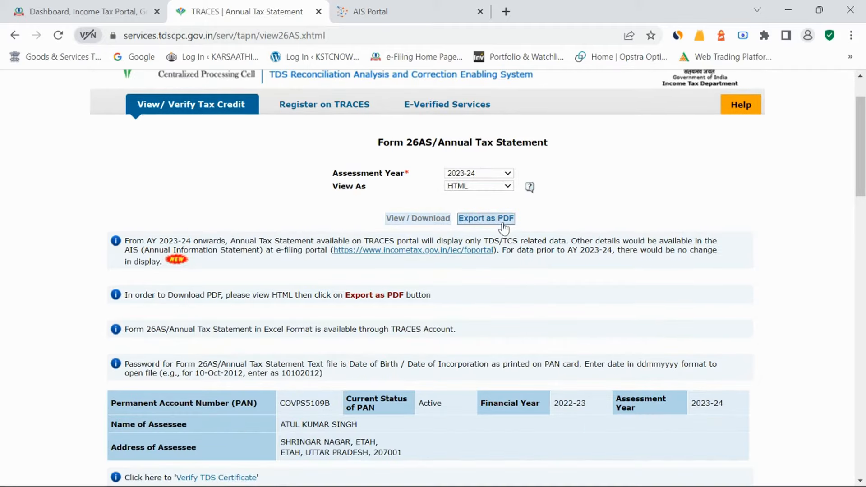
click(501, 223)
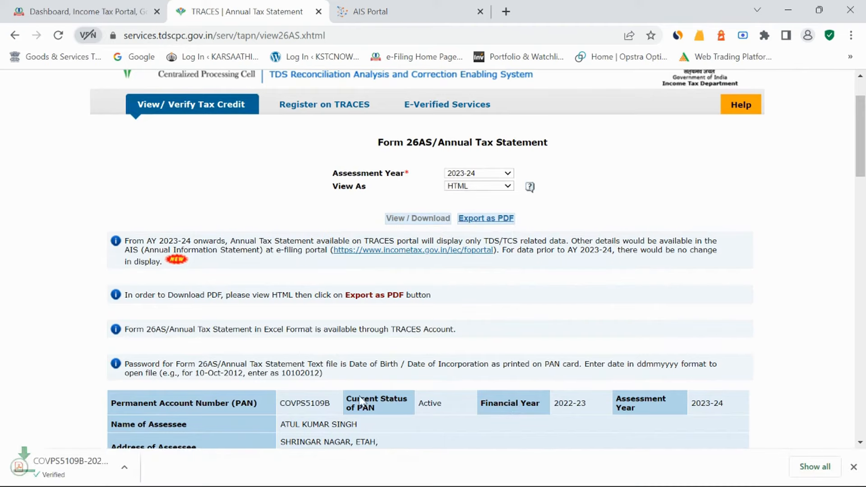
click(154, 473)
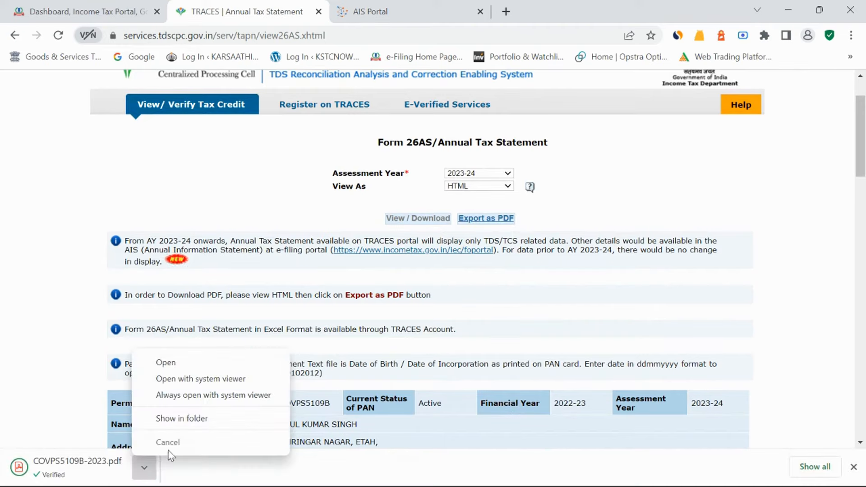
click(188, 422)
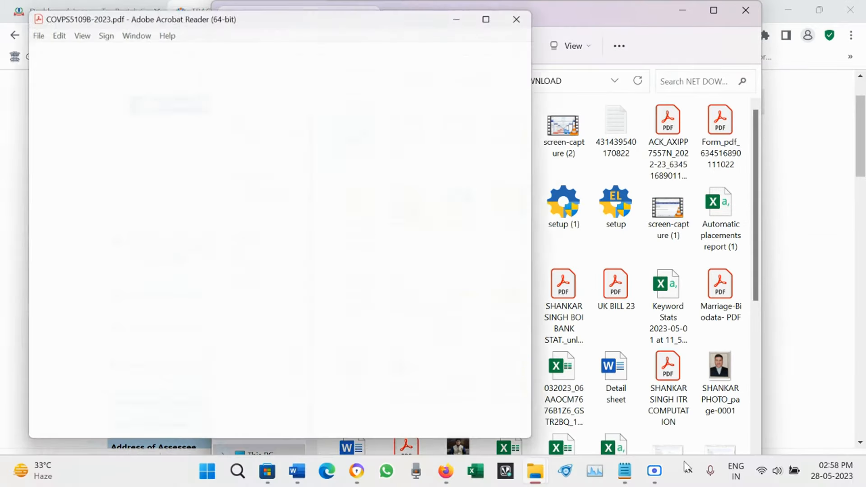
click(498, 11)
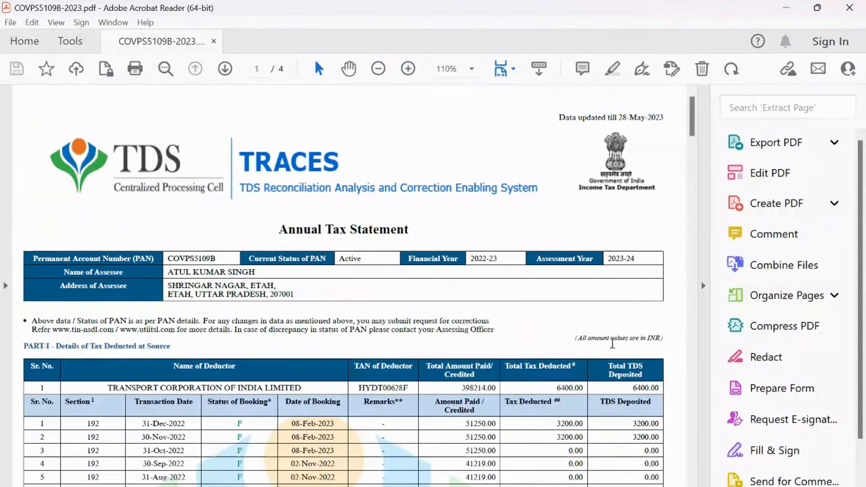
click(703, 286)
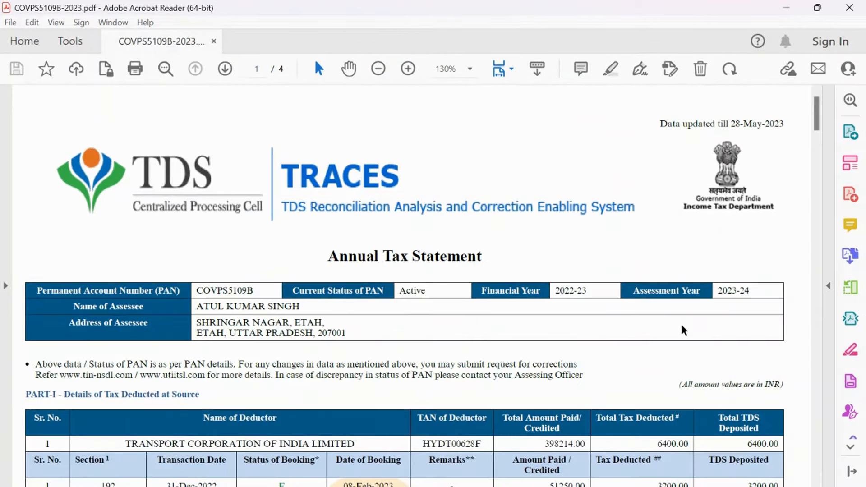
- Examine the Annual Tax Statement PDF from the Part I tax deducted at source details through the other parts and the booking-status legend
scroll(744, 360, down, 3)
scroll(744, 361, down, 2)
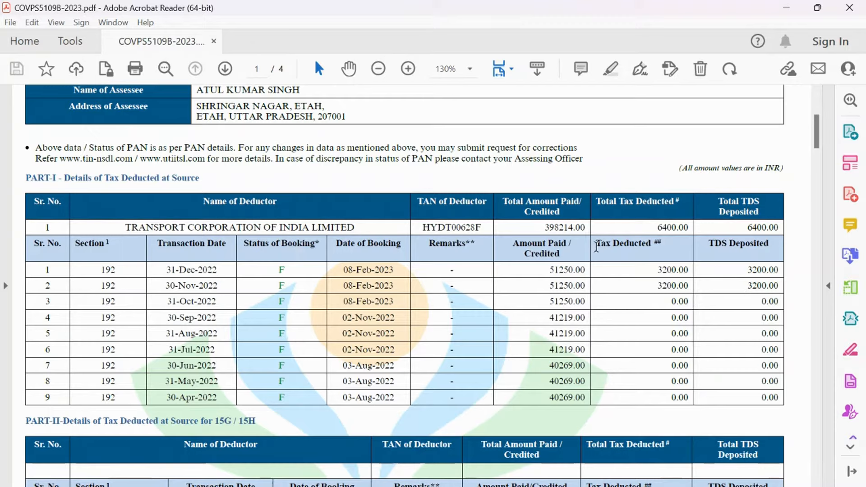
scroll(610, 265, down, 1)
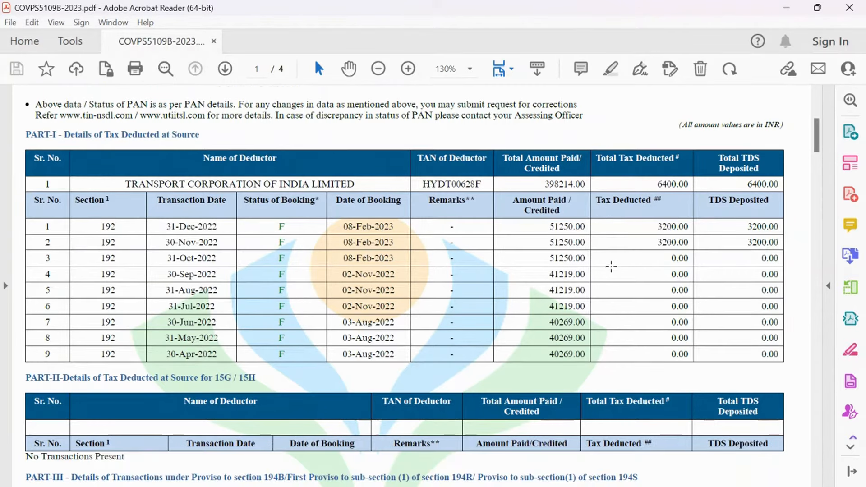
scroll(611, 265, down, 1)
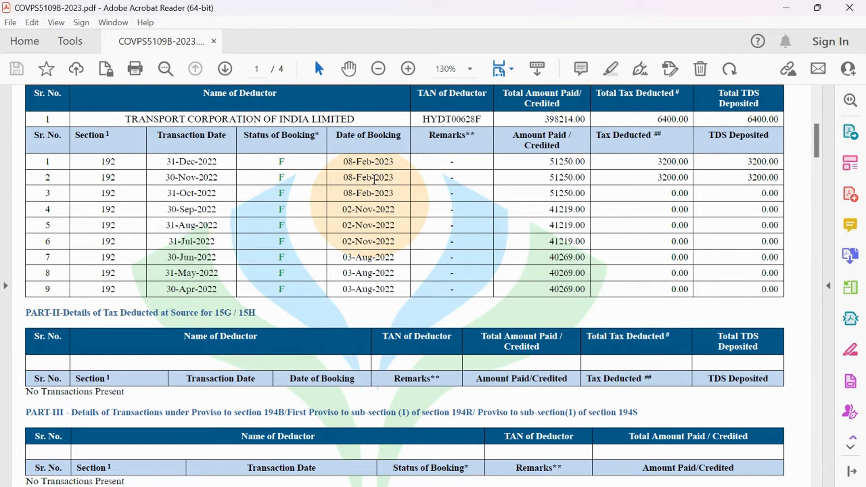
scroll(374, 179, down, 8)
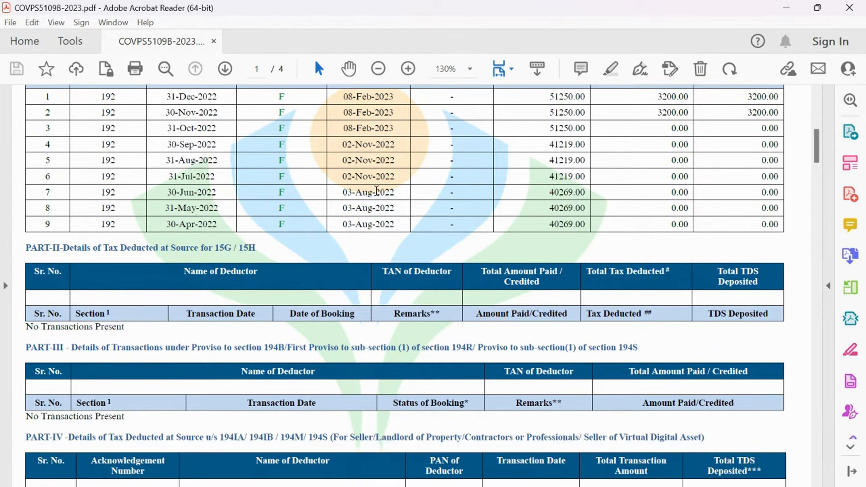
scroll(379, 201, down, 10)
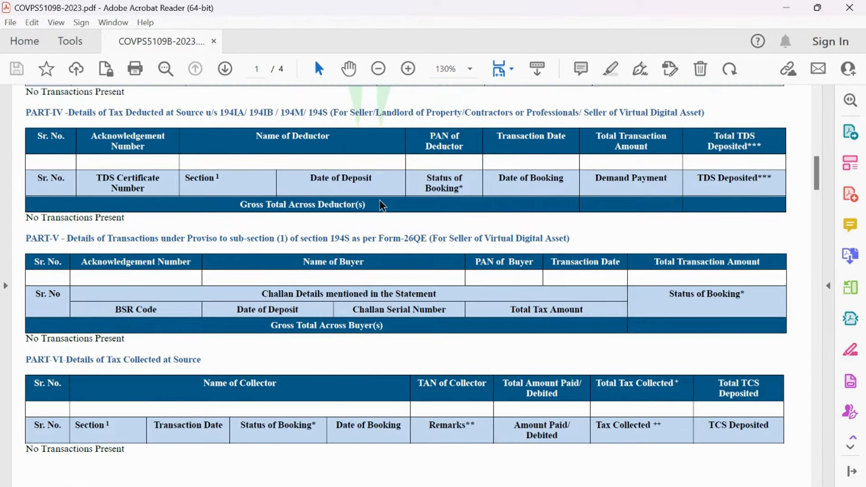
scroll(380, 200, down, 8)
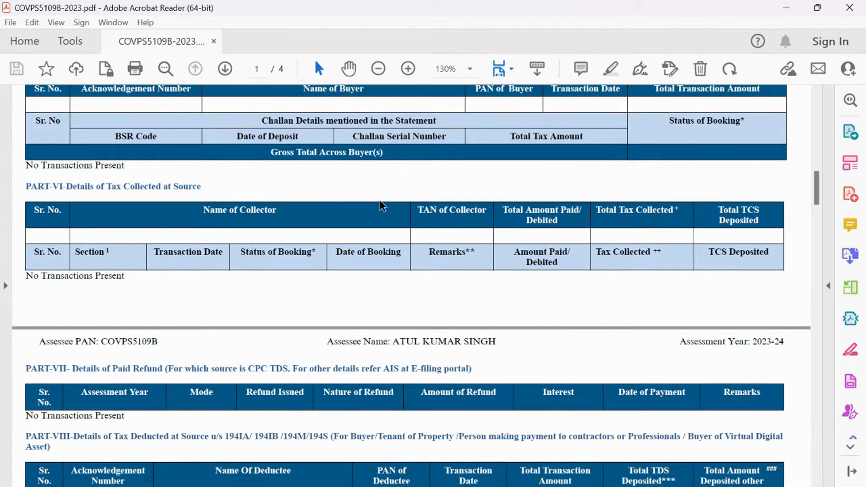
scroll(380, 200, down, 14)
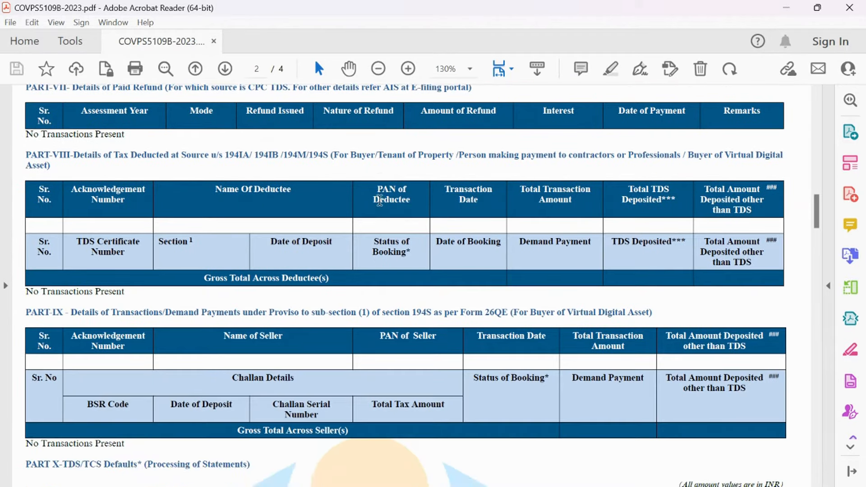
scroll(380, 203, down, 10)
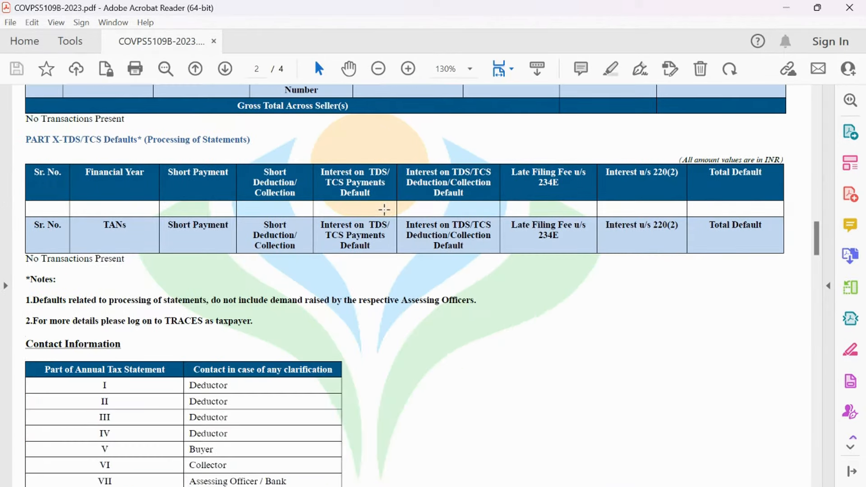
scroll(436, 263, down, 5)
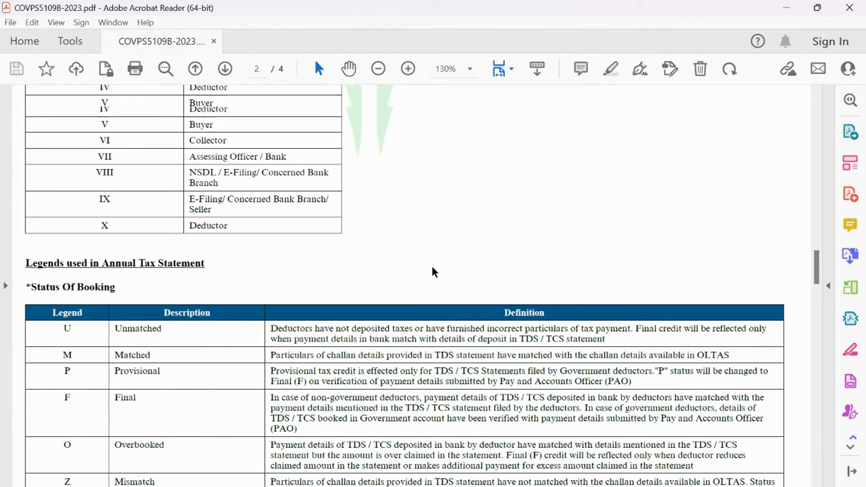
scroll(433, 268, up, 13)
scroll(433, 269, up, 15)
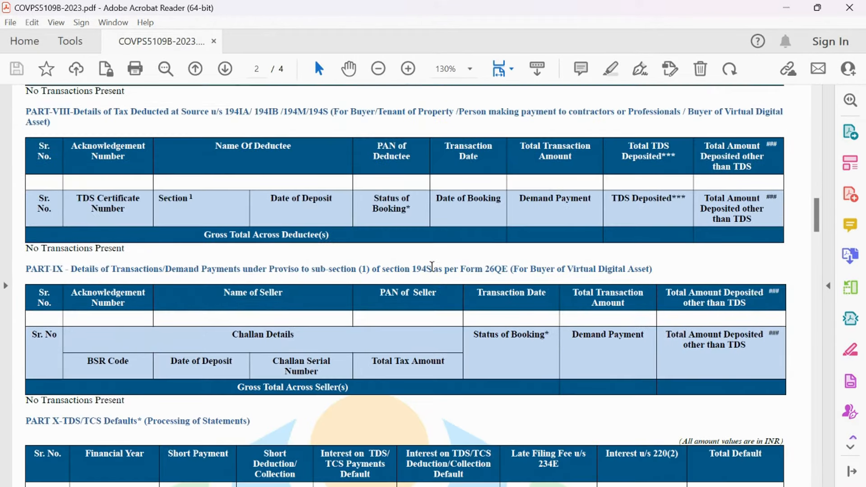
scroll(433, 271, up, 7)
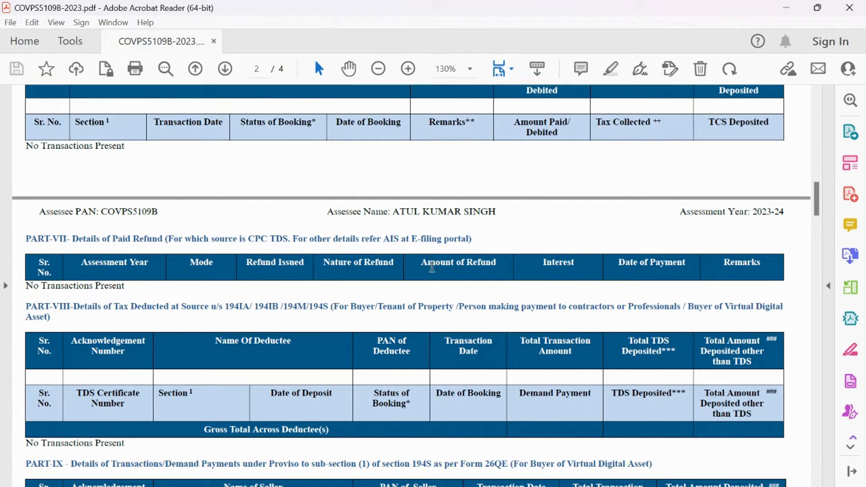
scroll(432, 270, up, 16)
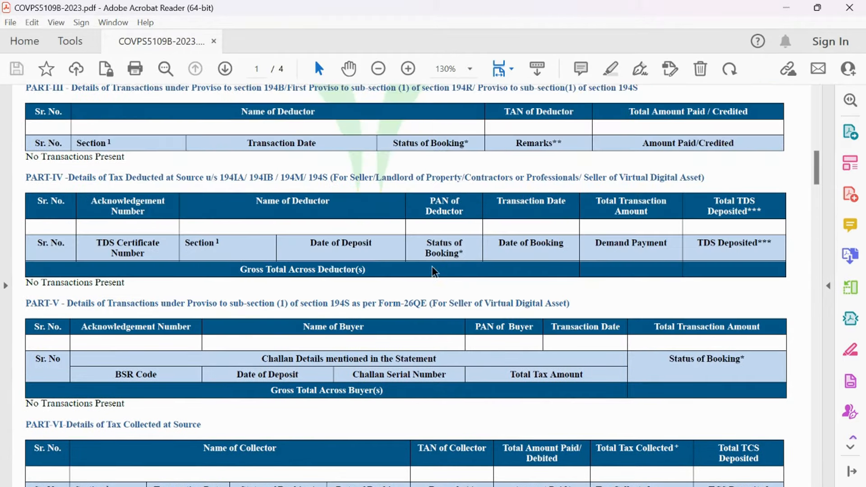
scroll(432, 267, up, 7)
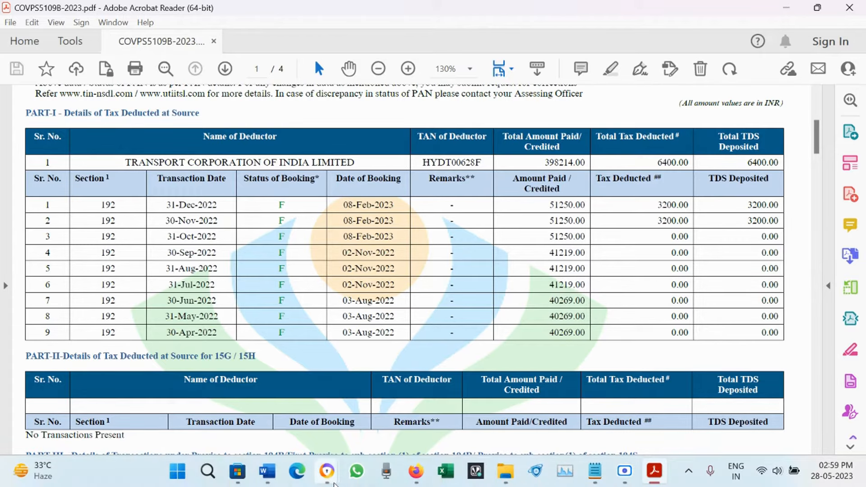
- Switch to the e-Filing dashboard in the browser and begin an income tax return for assessment year 2023-24 in online filing mode
click(282, 437)
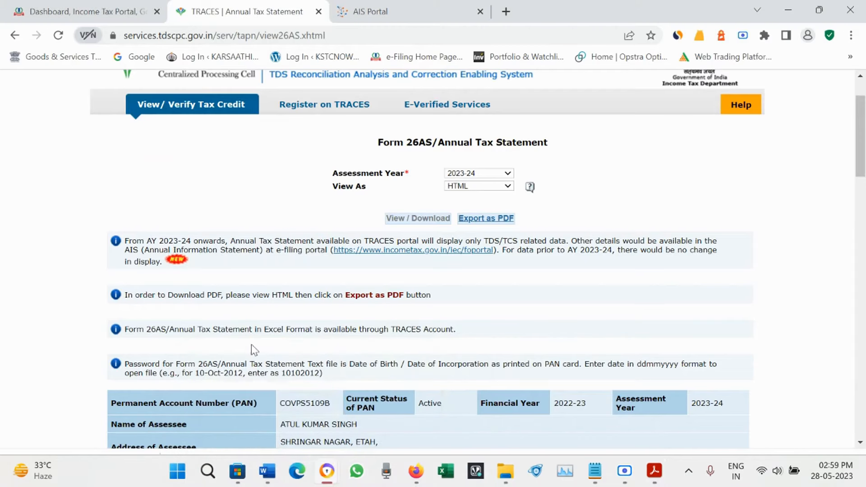
click(107, 9)
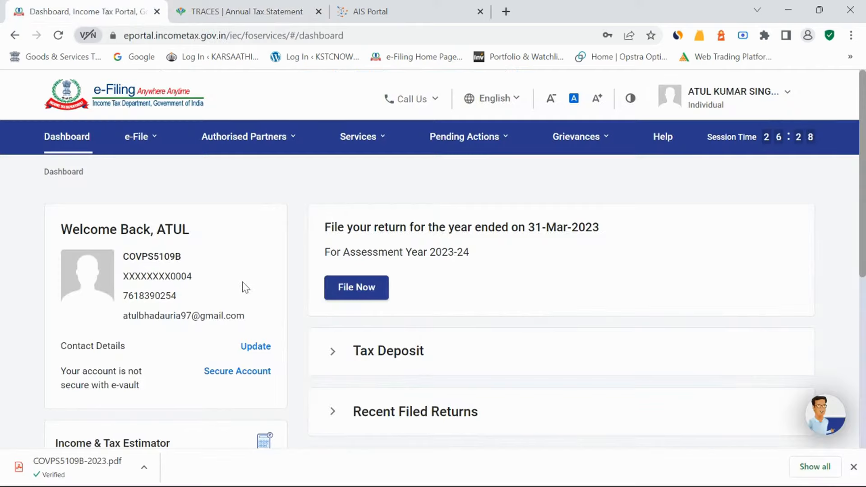
click(346, 289)
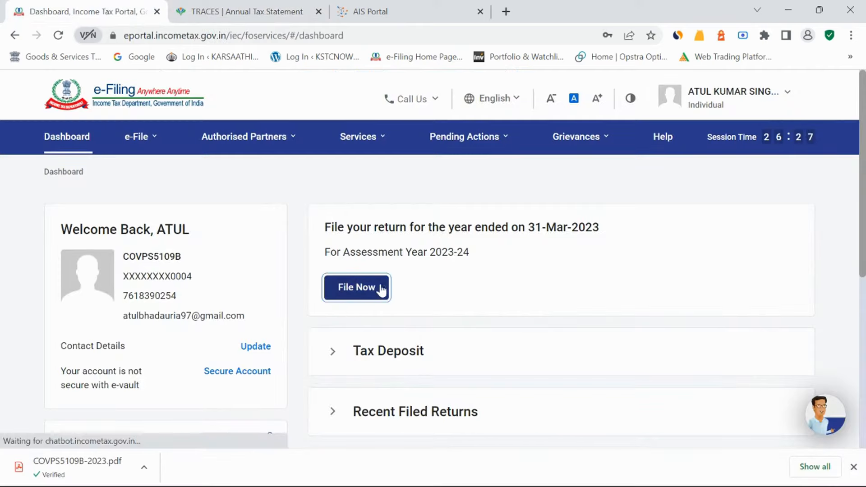
click(253, 299)
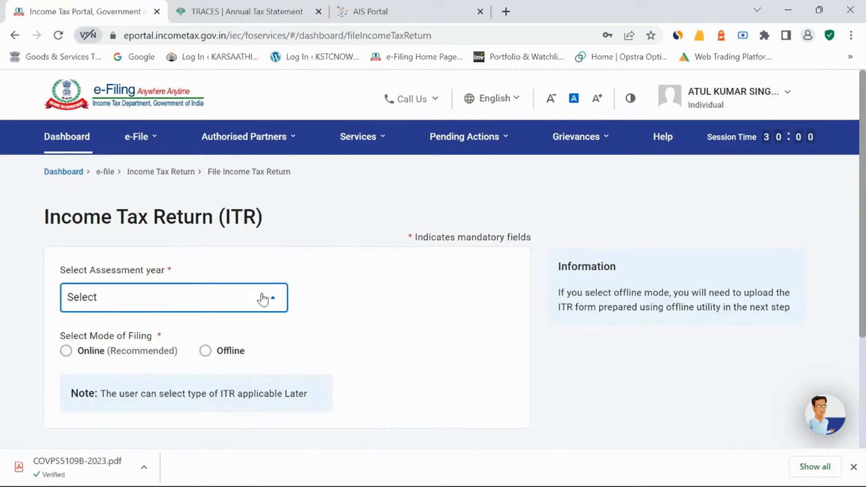
click(156, 176)
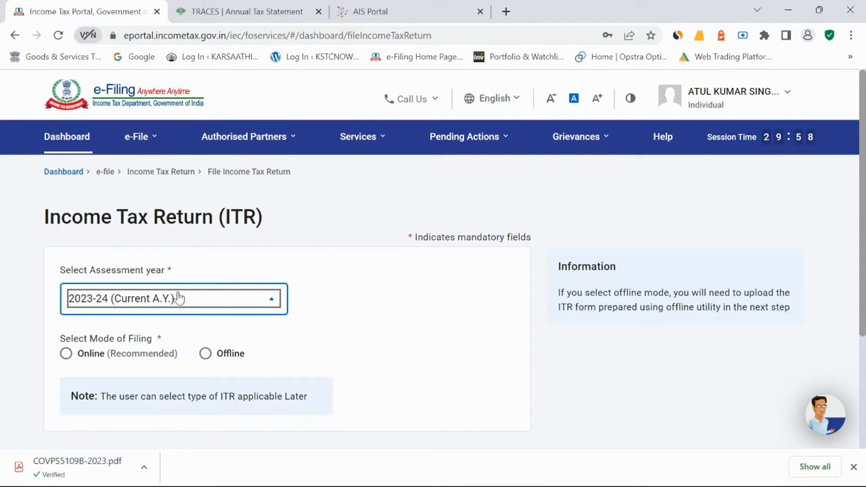
scroll(407, 359, down, 3)
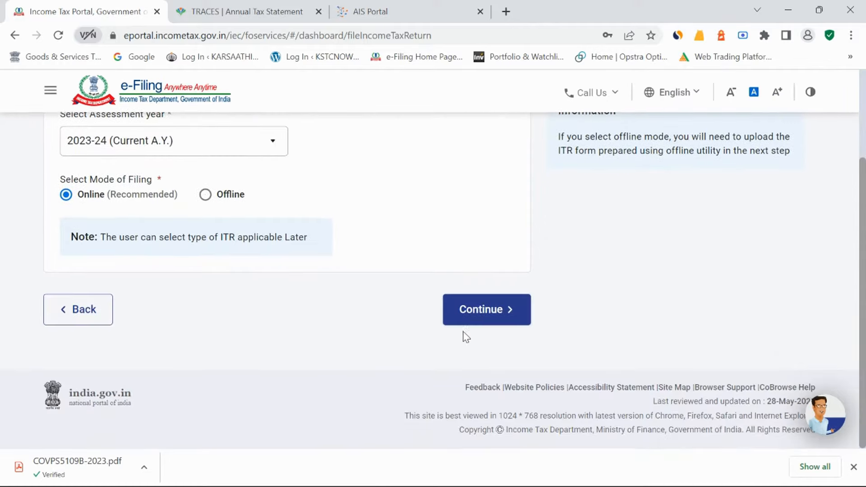
click(479, 311)
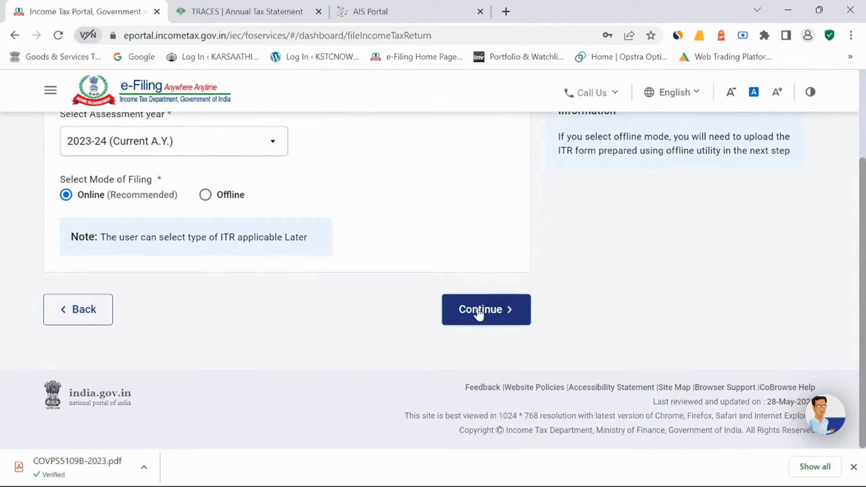
- Start a new filing instead of resuming the saved draft, and continue with the Individual status
scroll(646, 319, down, 1)
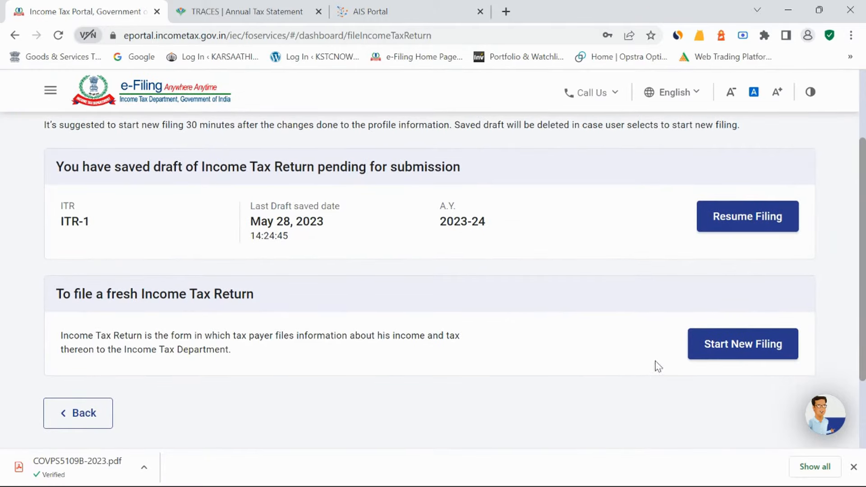
click(718, 353)
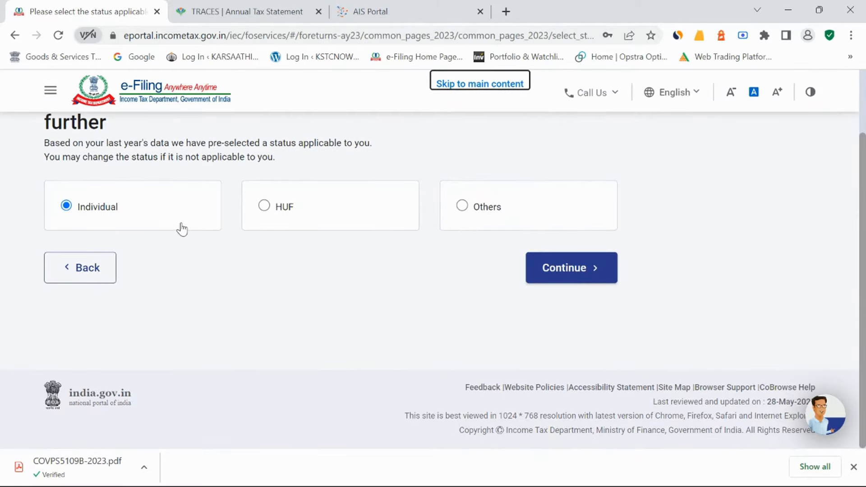
click(546, 270)
- Choose ITR-1 as the form to file and get started with the return
click(457, 343)
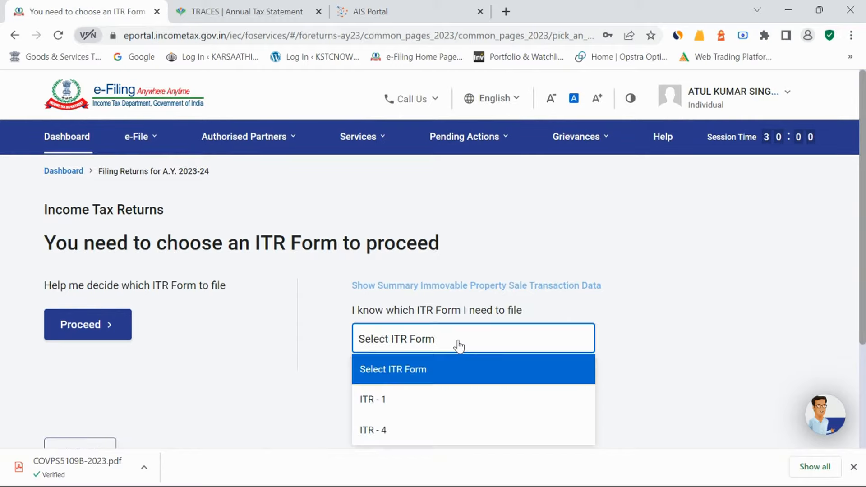
click(422, 397)
scroll(504, 334, down, 3)
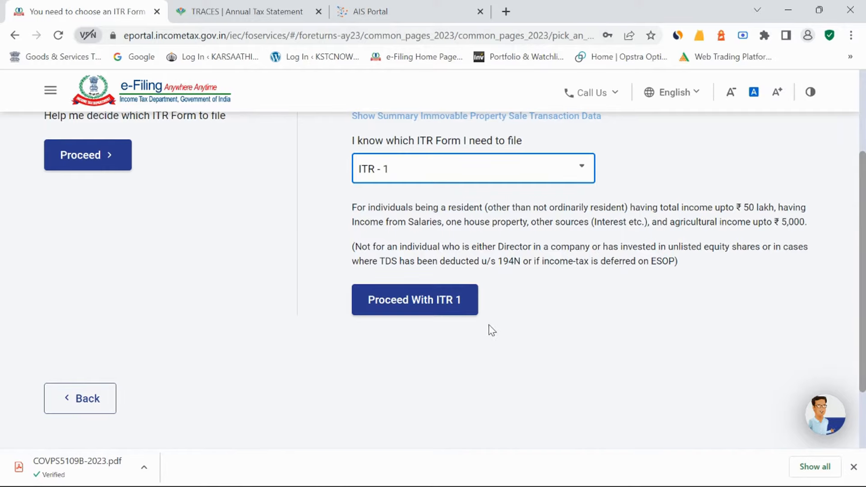
click(428, 310)
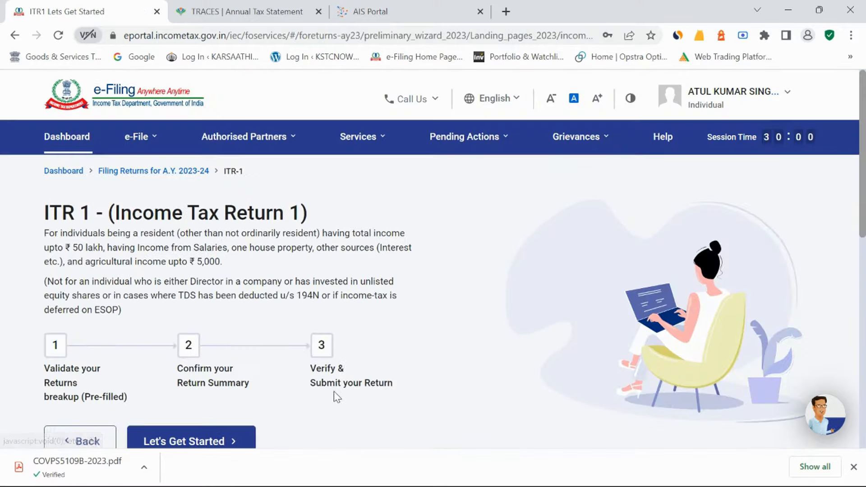
scroll(334, 393, down, 3)
click(232, 276)
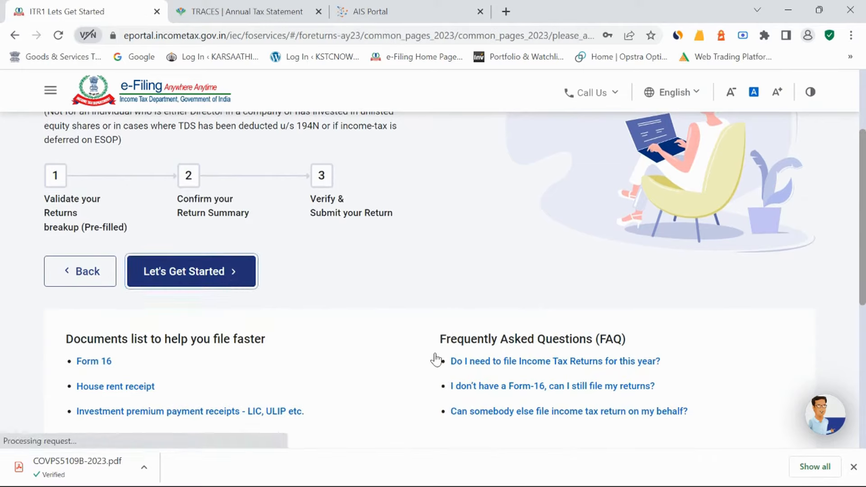
- Answer Others as the reason for filing the income tax return and continue
scroll(496, 375, down, 3)
scroll(496, 375, up, 1)
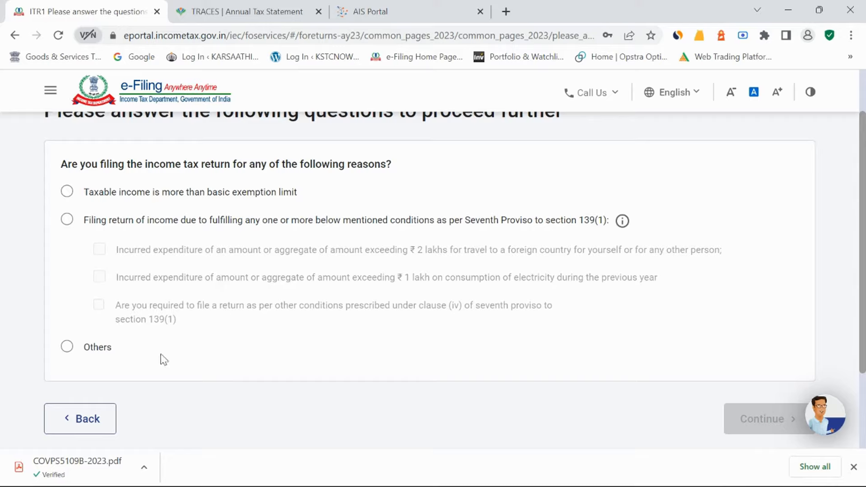
click(67, 347)
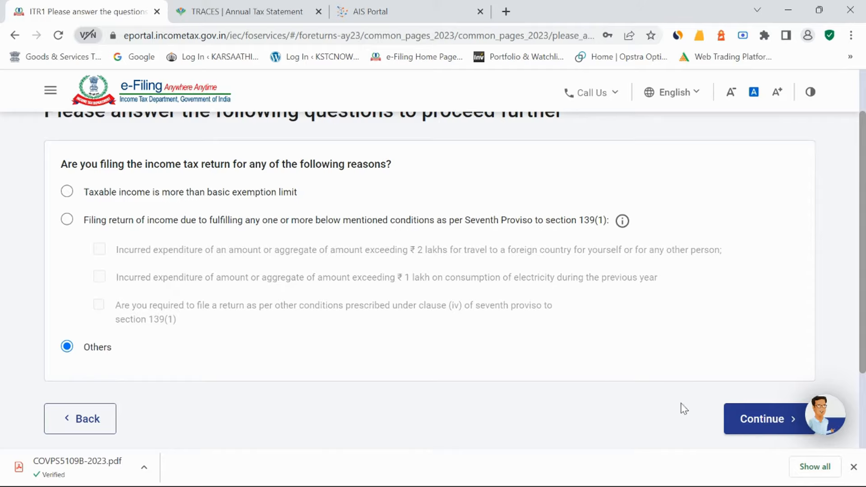
click(744, 431)
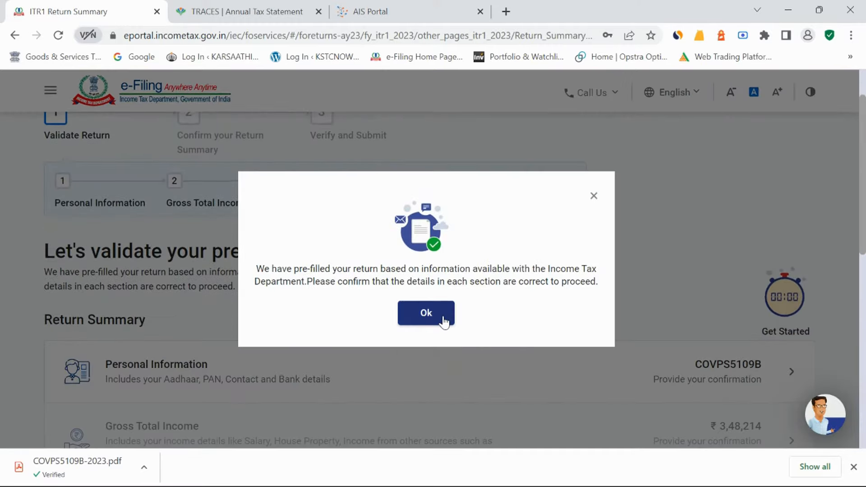
- Acknowledge the pre-filled return notice and open the Personal Information section of the return summary
click(442, 321)
scroll(498, 365, down, 2)
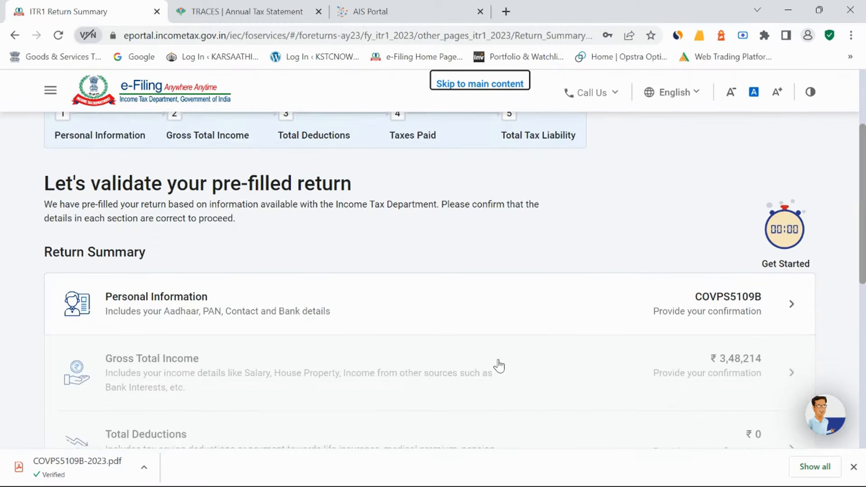
click(520, 299)
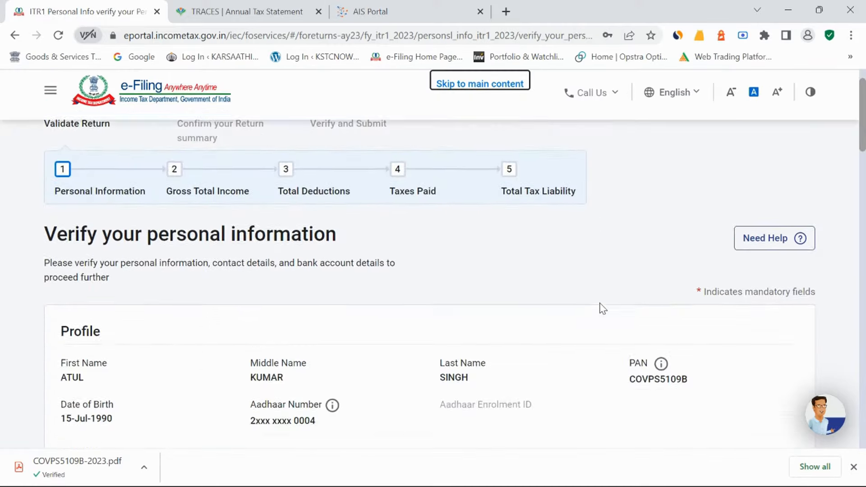
- Set the Nature of Employment to Others and review the Filing Section options below it
scroll(603, 309, down, 2)
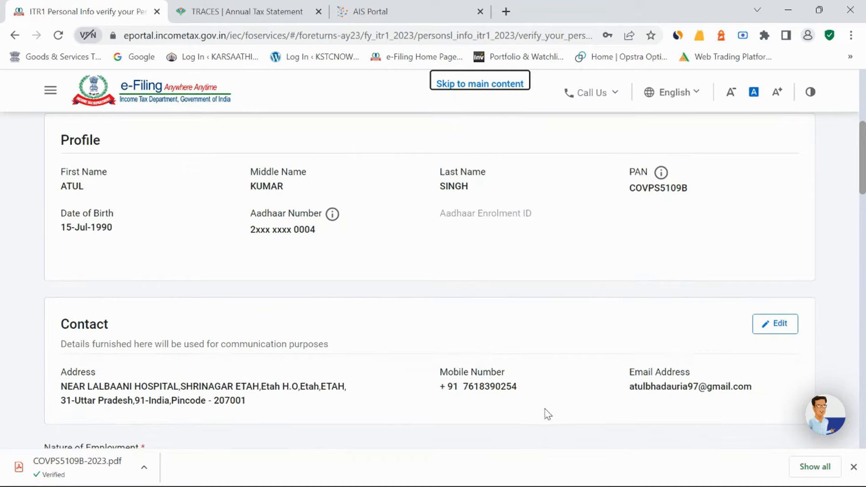
scroll(604, 394, down, 3)
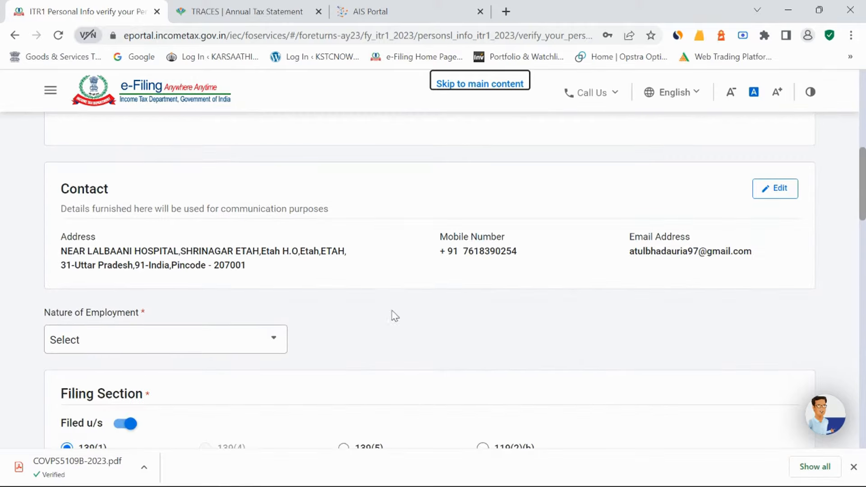
click(240, 343)
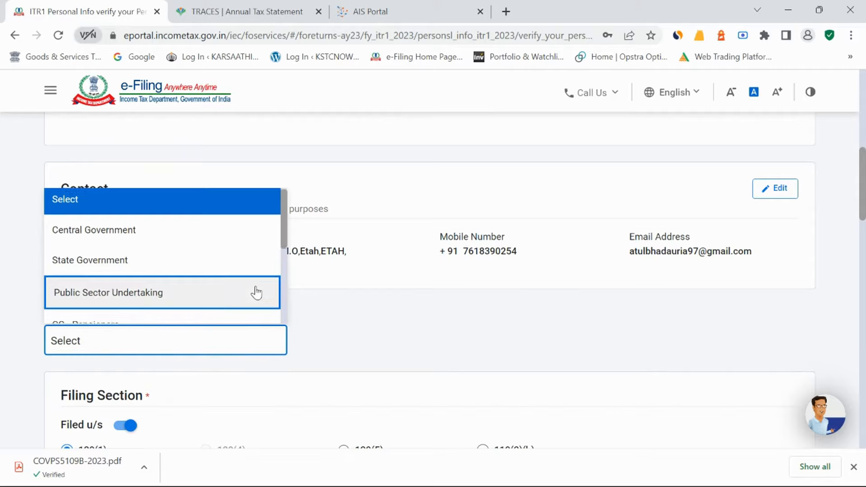
scroll(256, 293, down, 2)
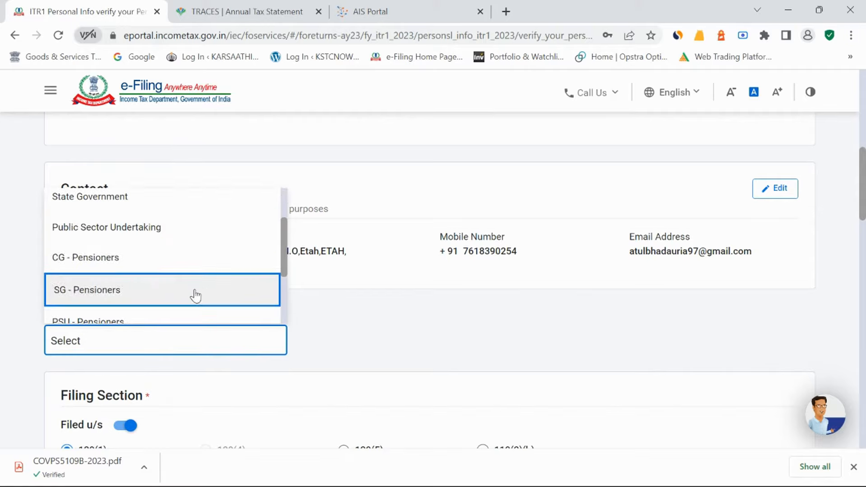
scroll(195, 295, down, 2)
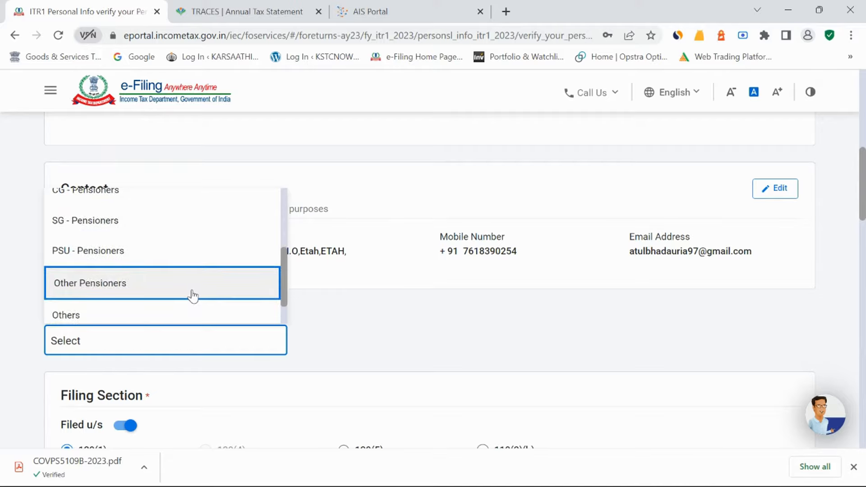
scroll(192, 293, down, 1)
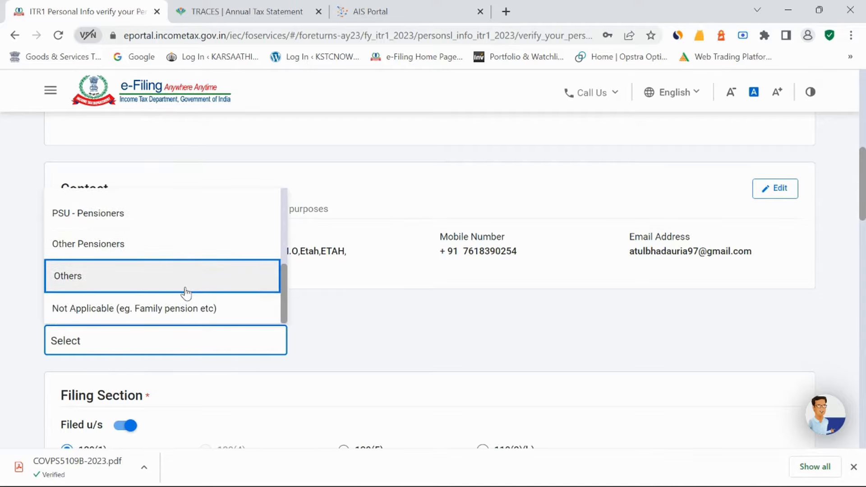
click(186, 290)
scroll(482, 380, down, 3)
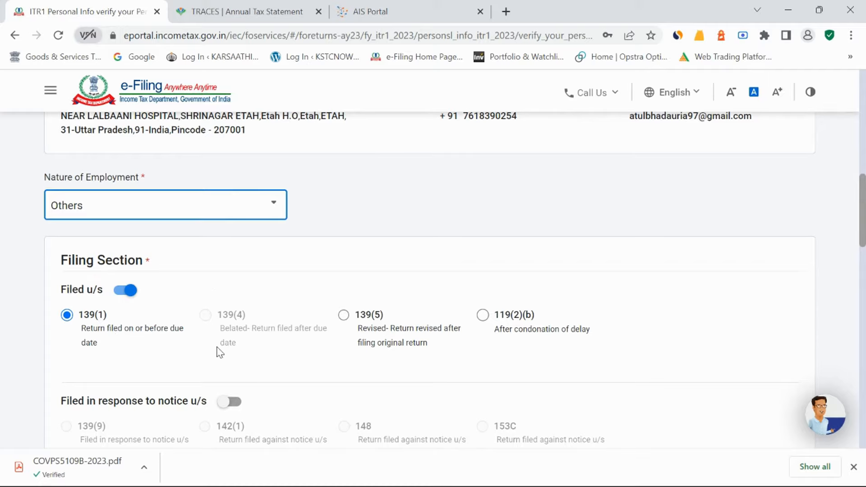
scroll(541, 349, down, 1)
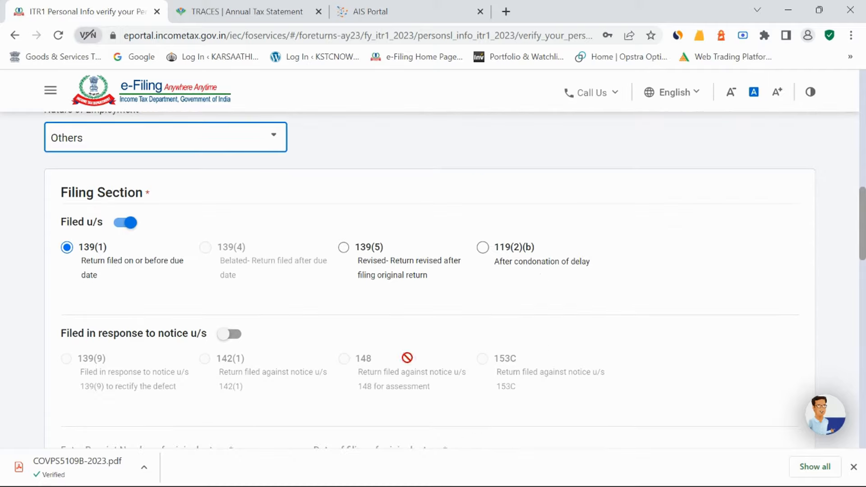
scroll(523, 353, down, 5)
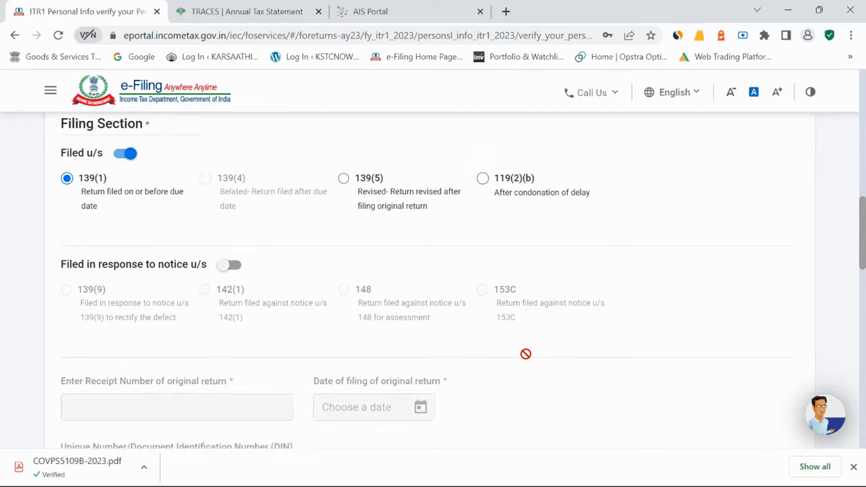
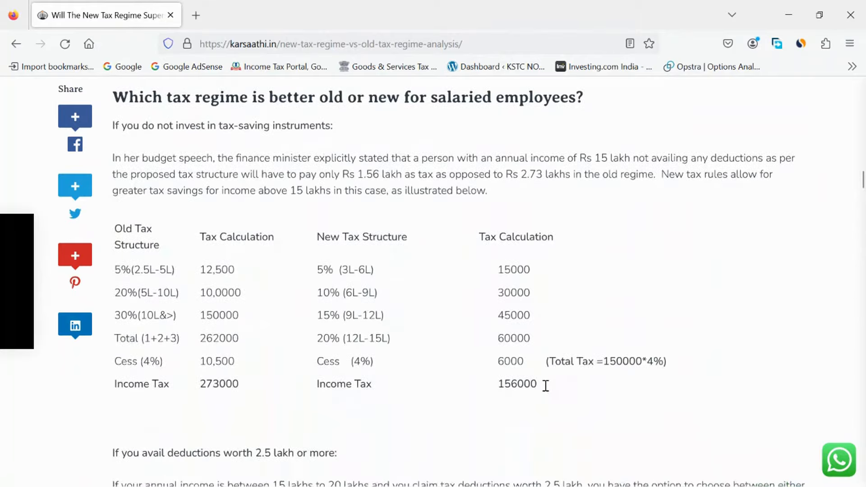
- Examine the karsaathi.in article's old versus new tax regime calculations and deductions for incomes of 15 and 20 lakhs
scroll(543, 397, down, 10)
scroll(545, 403, down, 15)
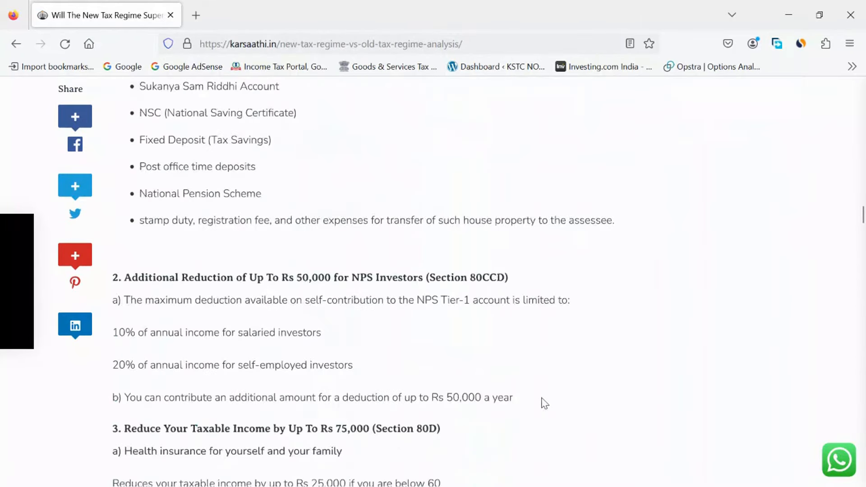
scroll(545, 402, up, 3)
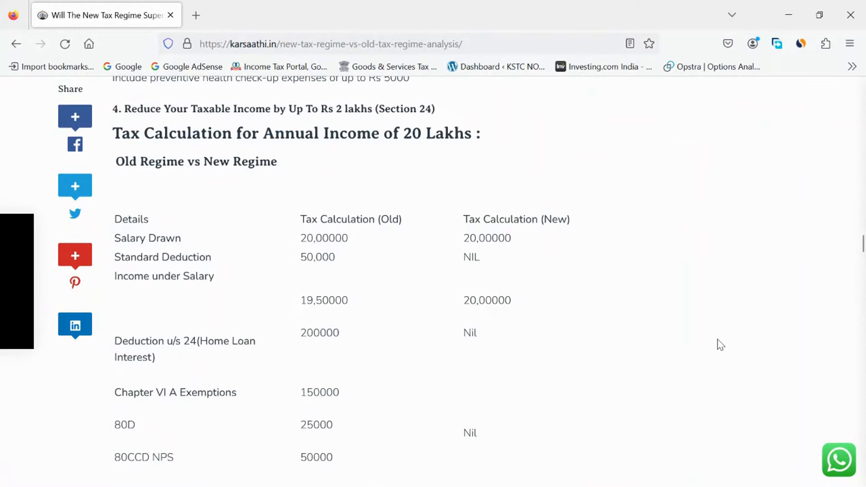
scroll(720, 345, down, 10)
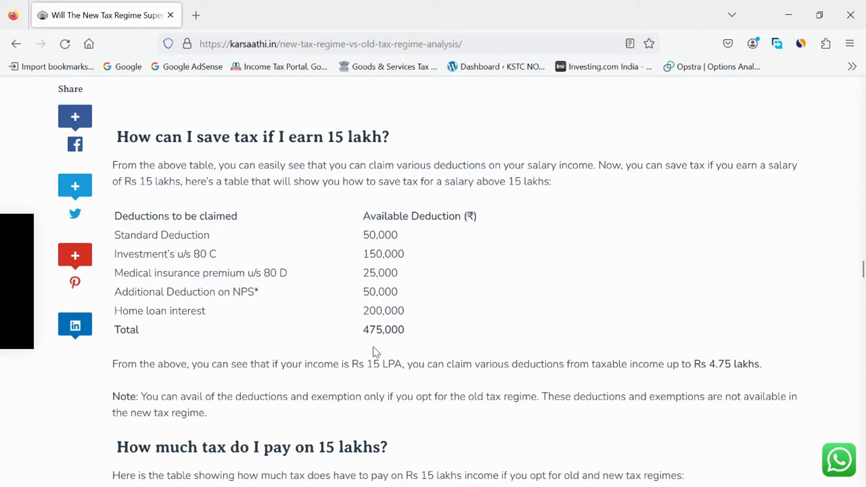
scroll(471, 321, down, 2)
scroll(479, 322, down, 4)
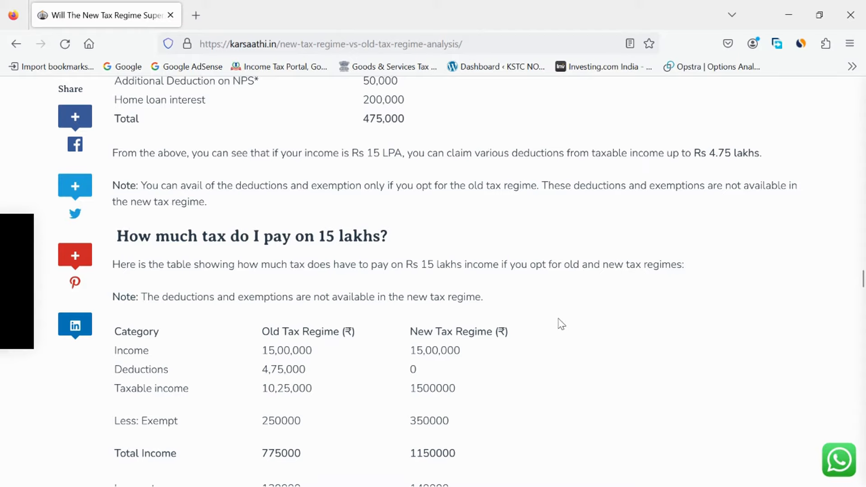
scroll(561, 324, down, 3)
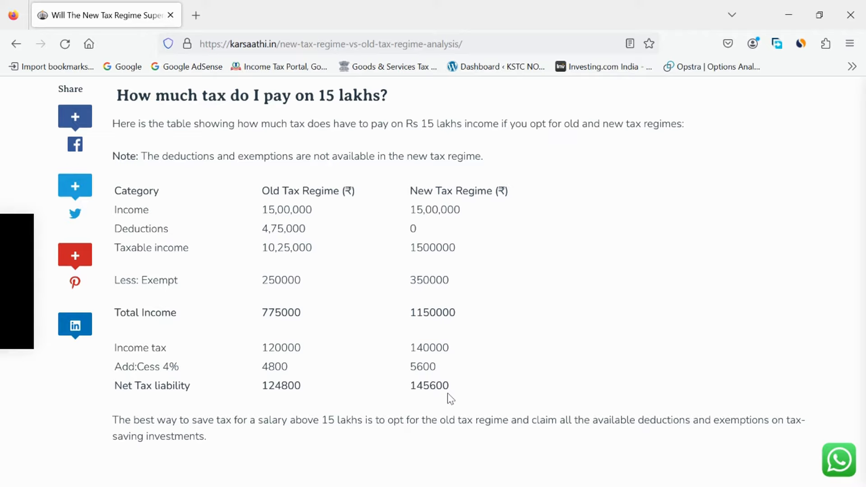
scroll(447, 393, up, 12)
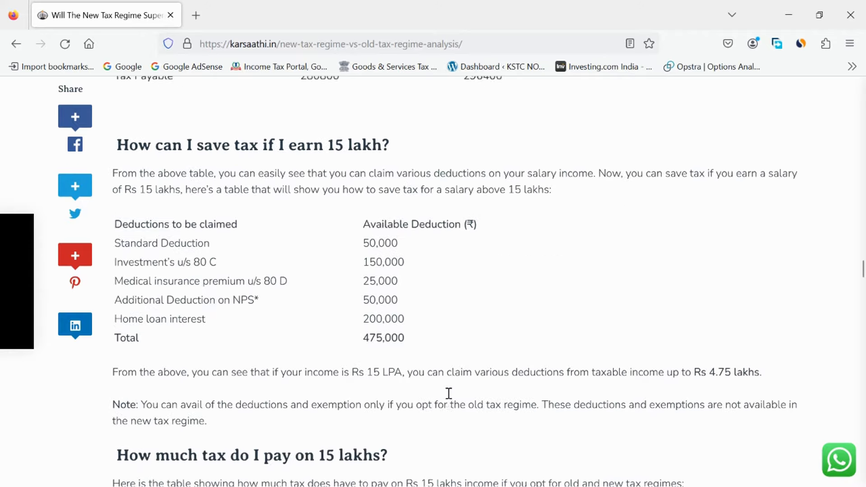
scroll(447, 399, up, 6)
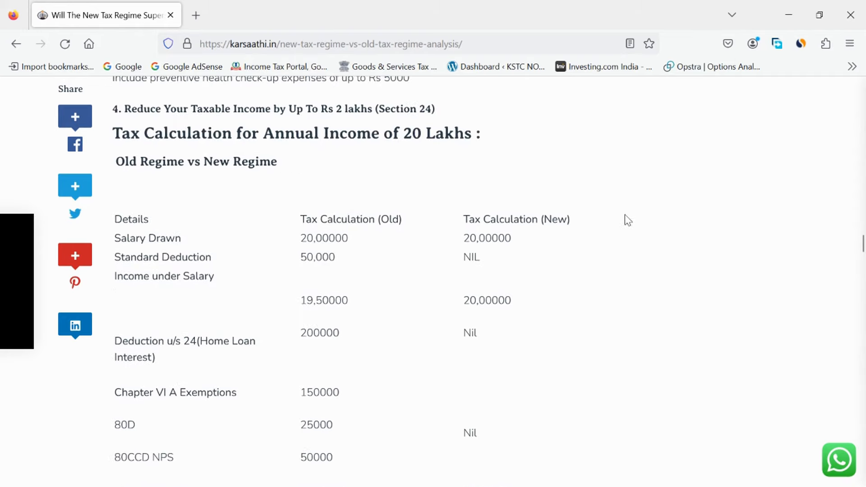
- Review the article's tax payable on 20 lakhs and its old versus new regime net tax liability on 15 lakhs
scroll(634, 232, down, 2)
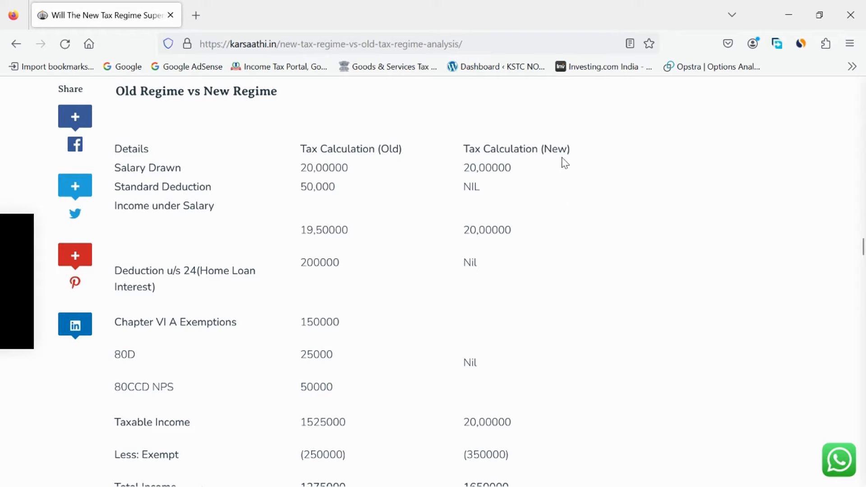
scroll(572, 203, down, 5)
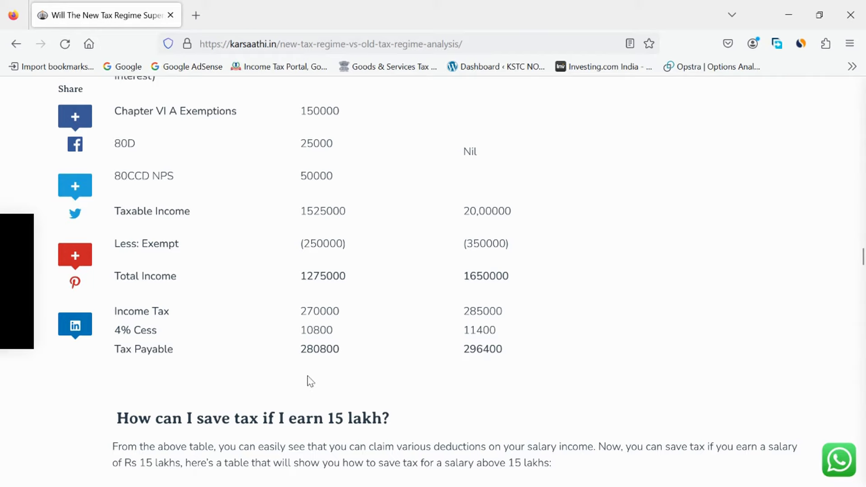
scroll(617, 368, down, 6)
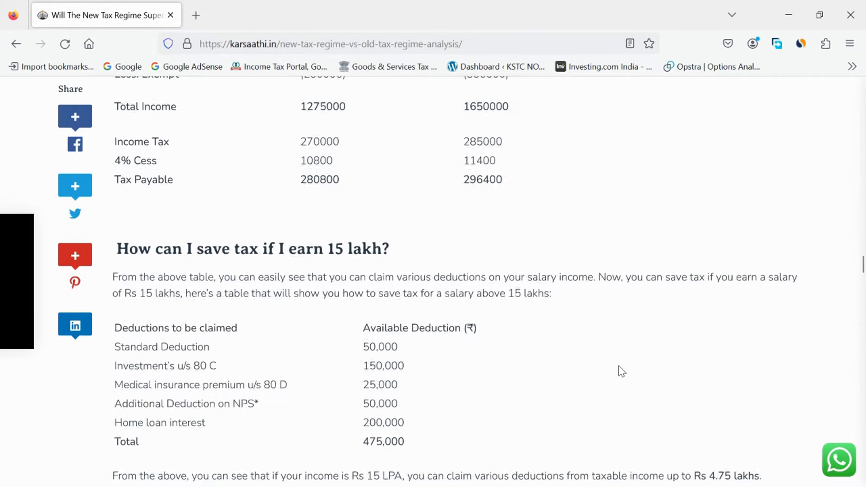
scroll(619, 367, down, 8)
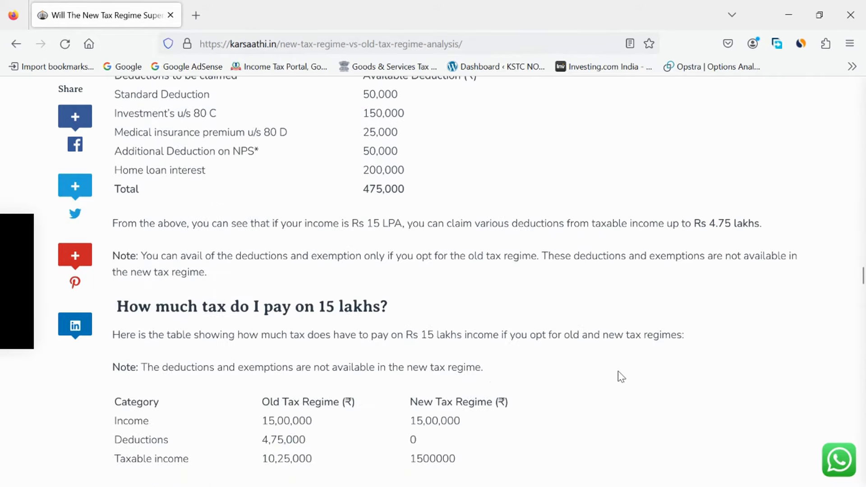
scroll(618, 373, down, 3)
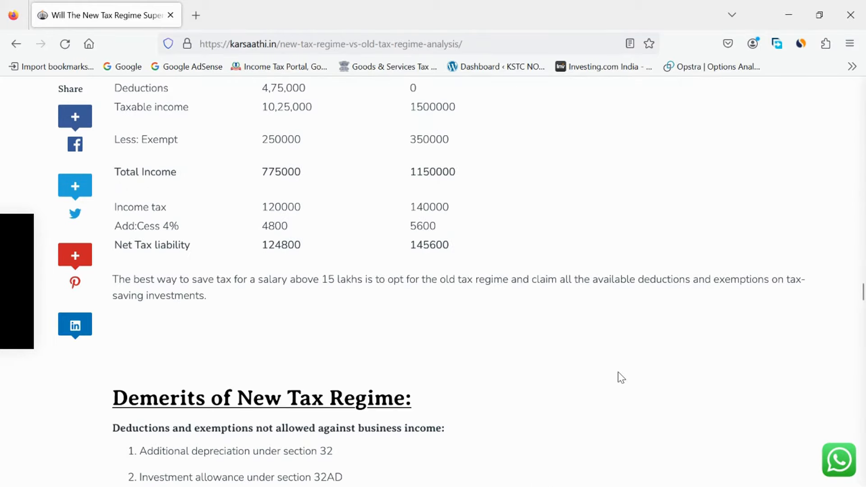
scroll(618, 373, up, 2)
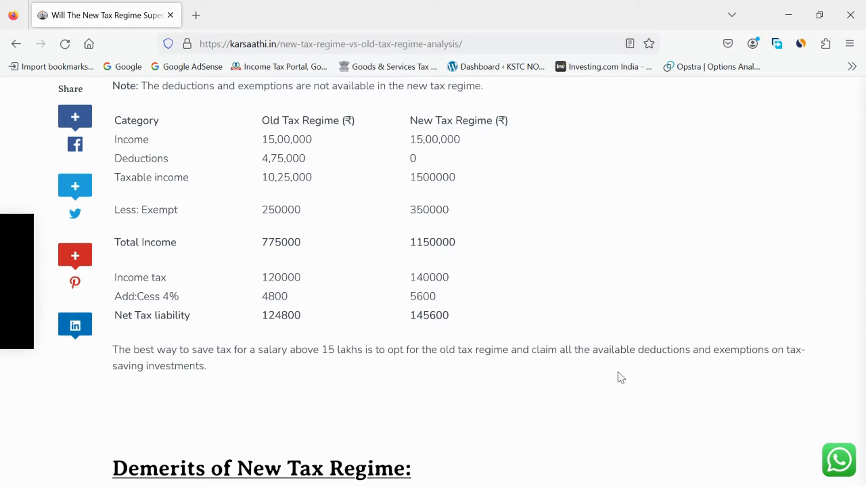
- Switch back to the e-Filing portal in Chrome and answer No to opting for the new tax regime u/s 115BAC
mouse_move(570, 486)
mouse_move(352, 485)
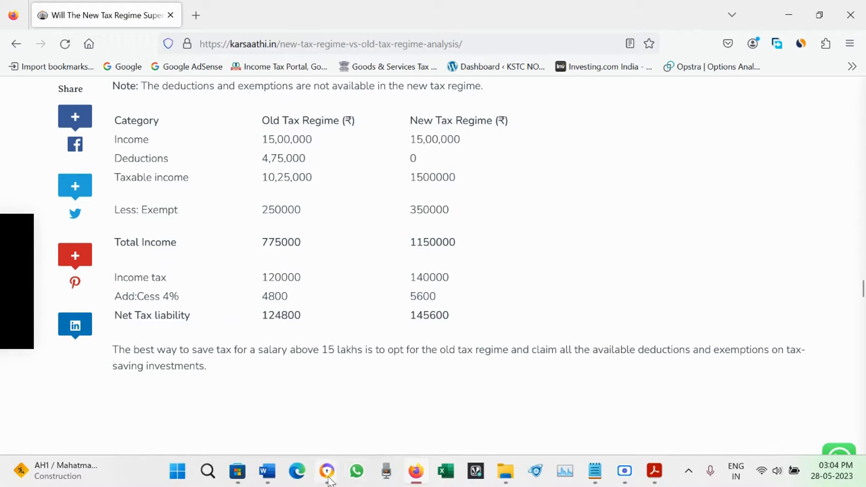
mouse_move(327, 471)
click(272, 413)
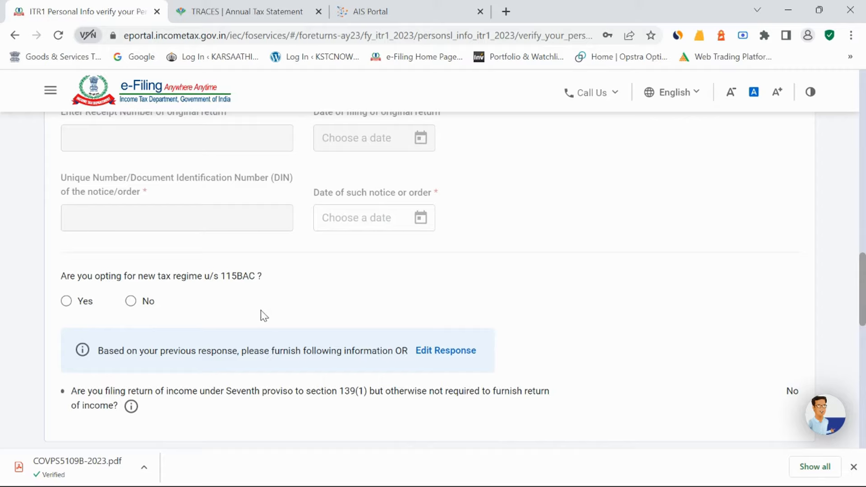
click(133, 306)
- Check the refund bank account under Bank Details and confirm the Personal Information section
scroll(607, 347, down, 1)
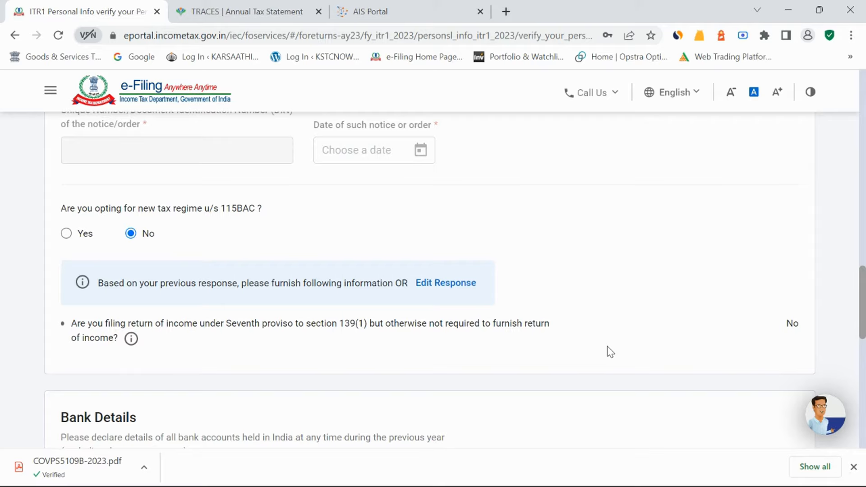
scroll(610, 350, down, 3)
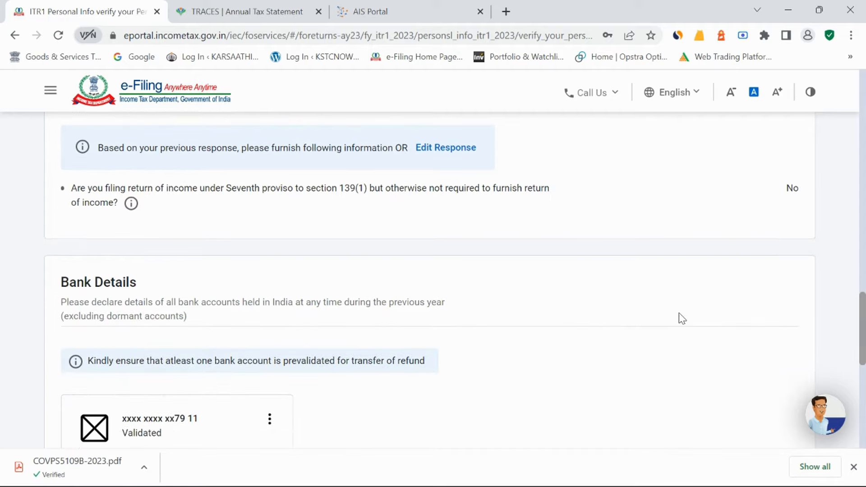
scroll(682, 318, down, 1)
scroll(682, 318, down, 1)
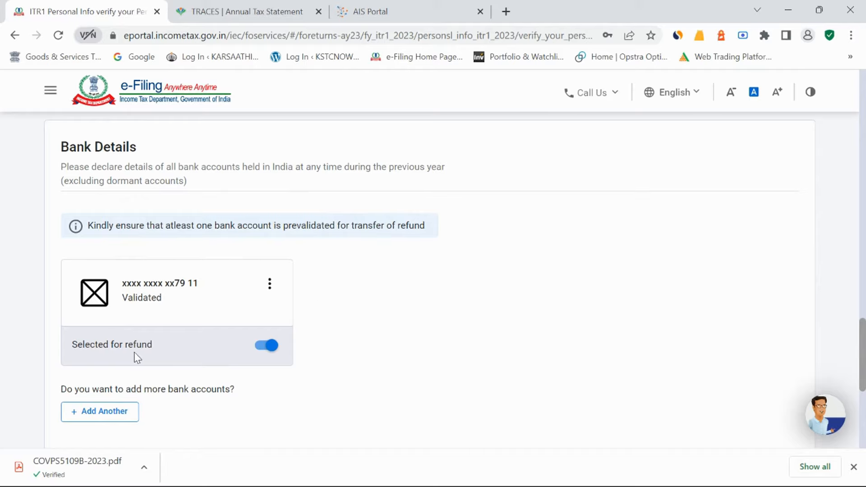
scroll(441, 335, down, 3)
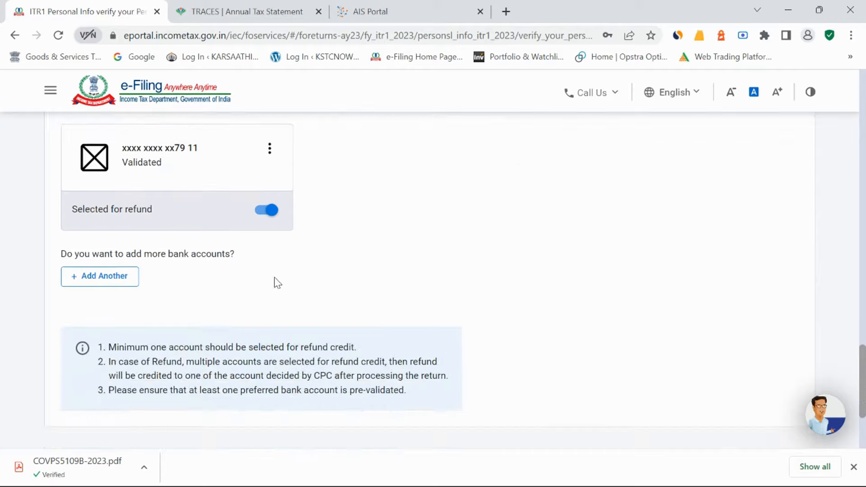
scroll(841, 289, down, 3)
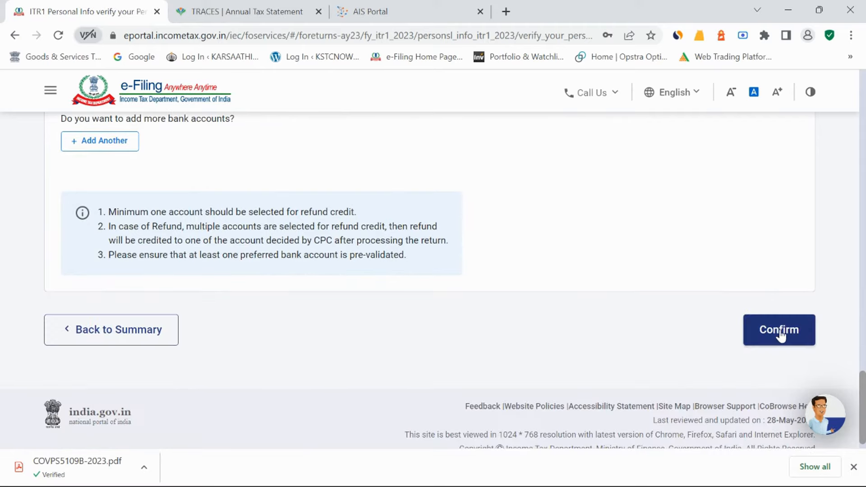
click(780, 332)
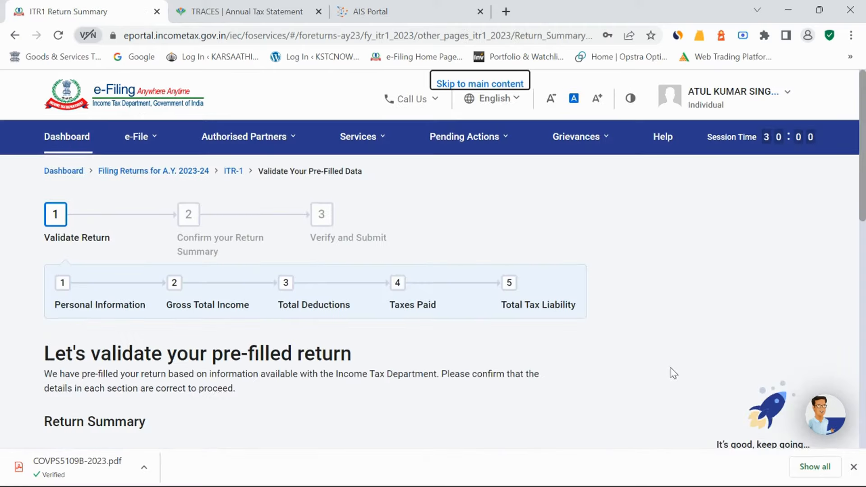
- Open the Gross Total Income section and continue past the salary exemption questions without answering them
scroll(672, 370, down, 8)
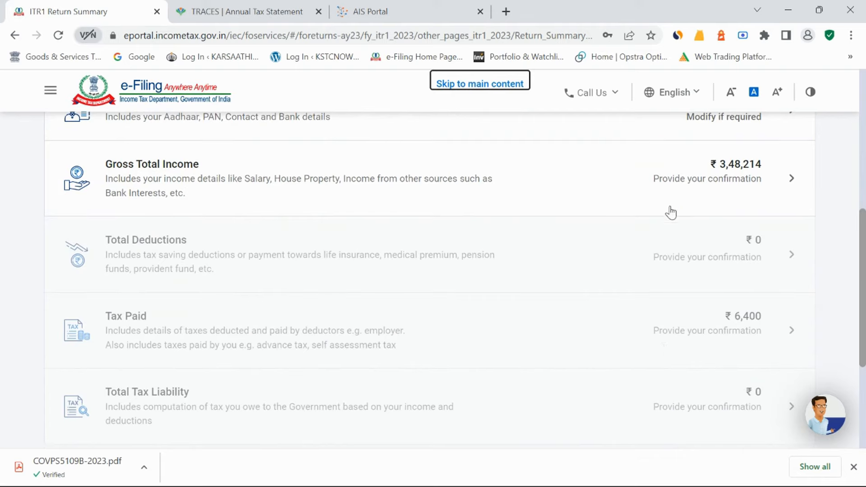
click(670, 204)
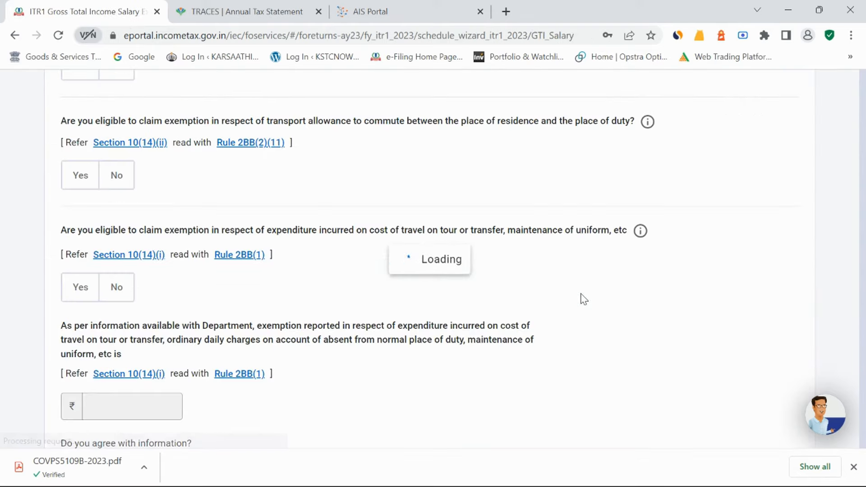
scroll(671, 334, down, 3)
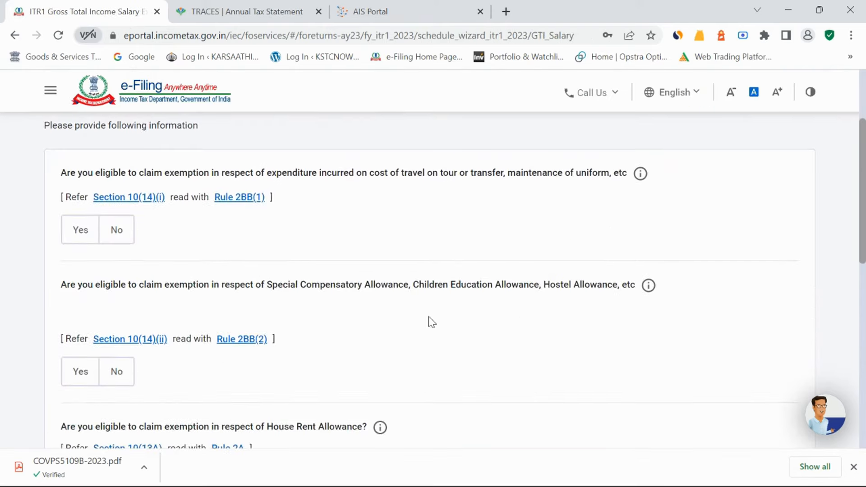
scroll(373, 276, down, 6)
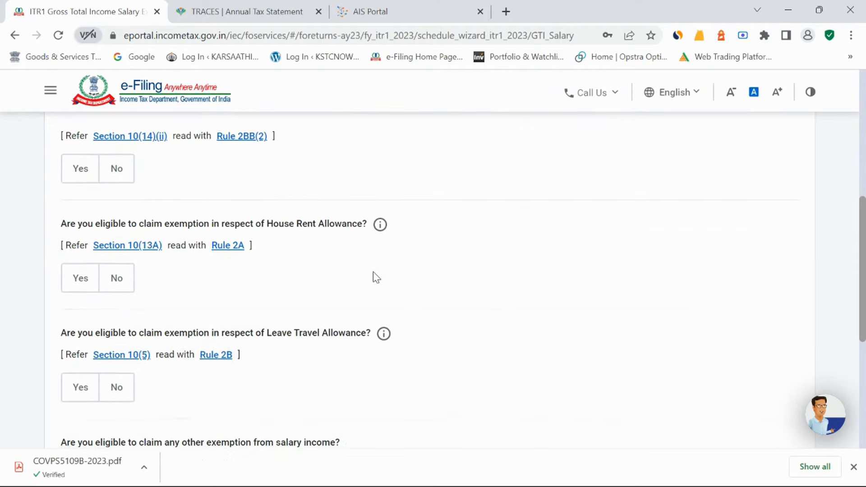
scroll(387, 287, down, 3)
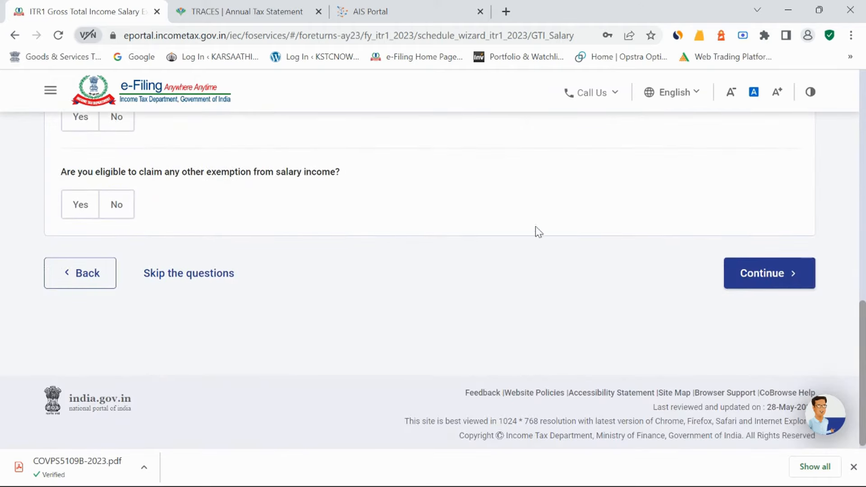
click(748, 280)
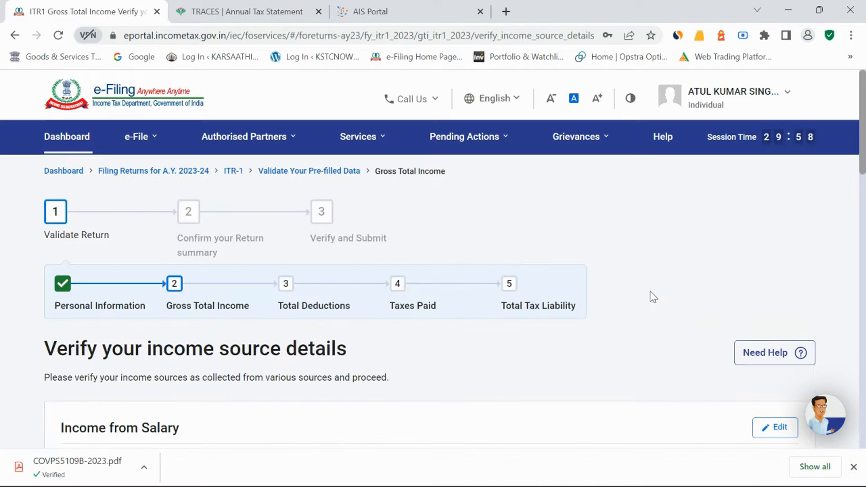
- Review the pre-filled Income from Salary figures and open them for editing
scroll(648, 295, down, 3)
scroll(650, 299, down, 2)
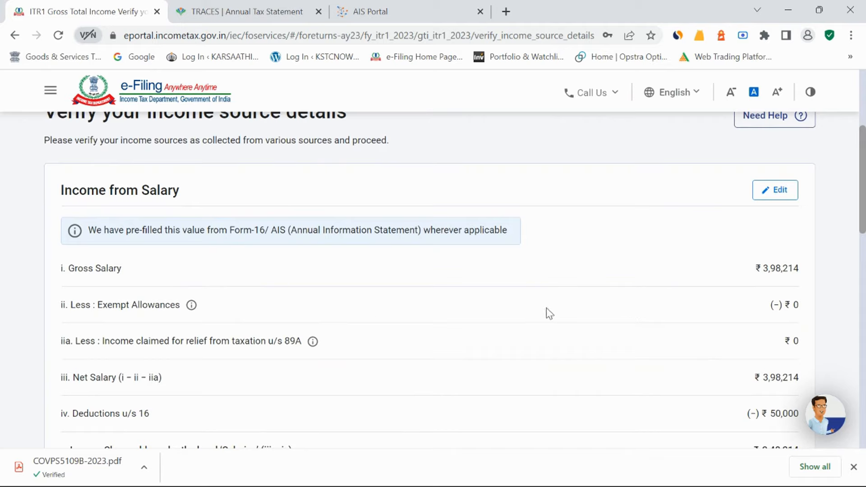
click(792, 193)
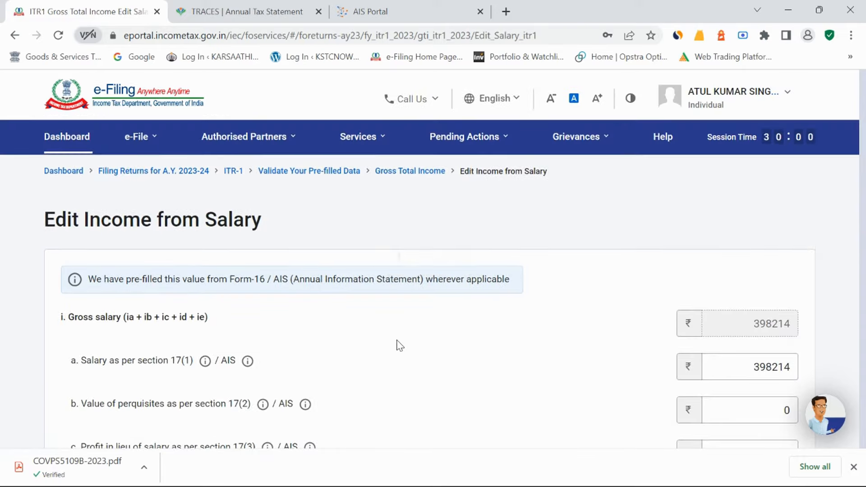
- Delete the blank Country/Region entry under the retirement benefit income from a notified country u/s 89A
scroll(398, 344, down, 3)
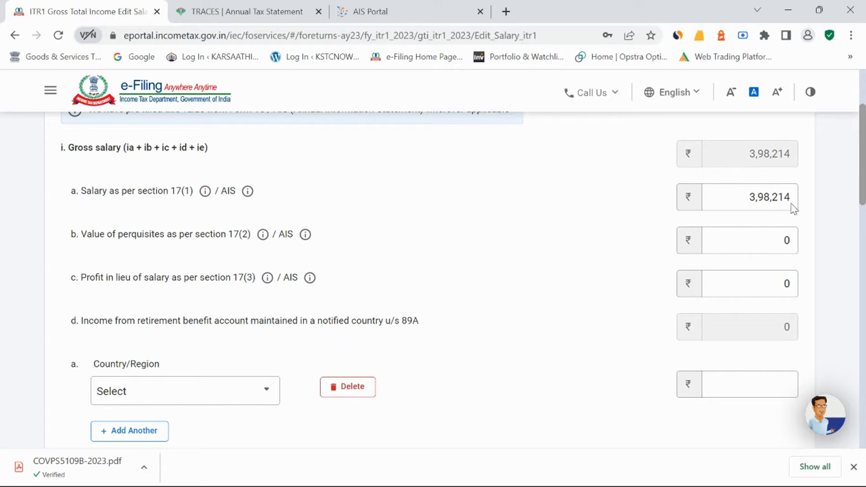
scroll(391, 382, down, 2)
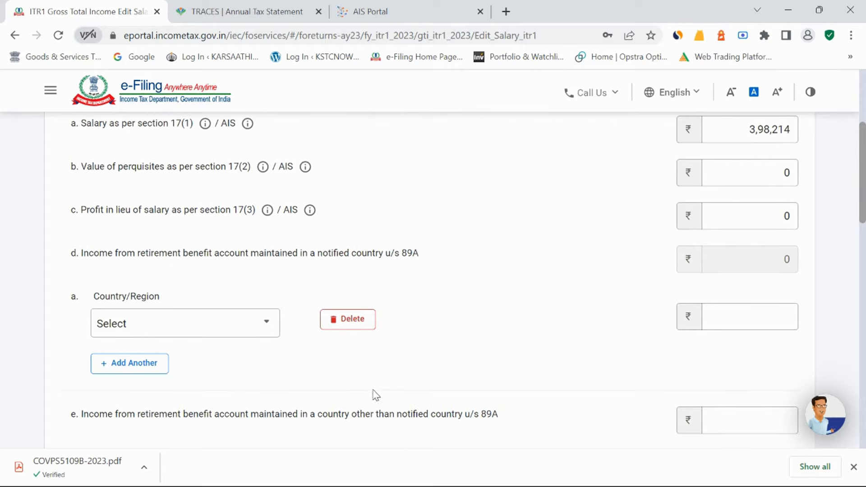
scroll(383, 399, down, 2)
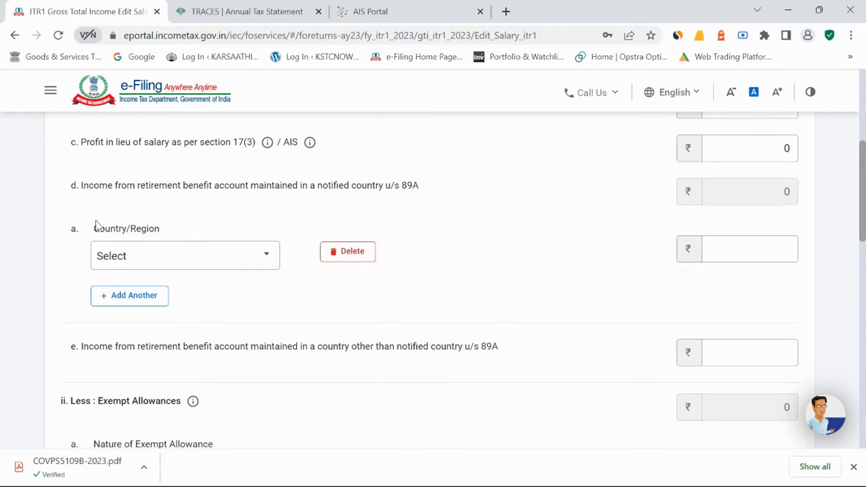
click(354, 261)
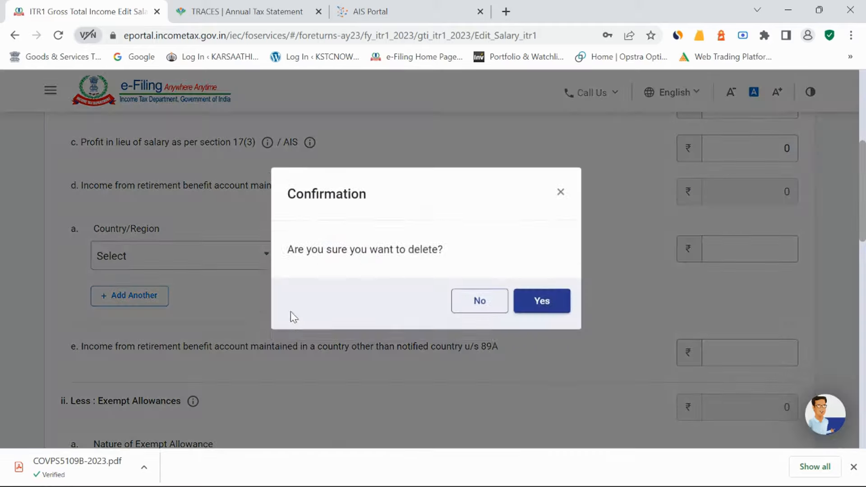
click(532, 309)
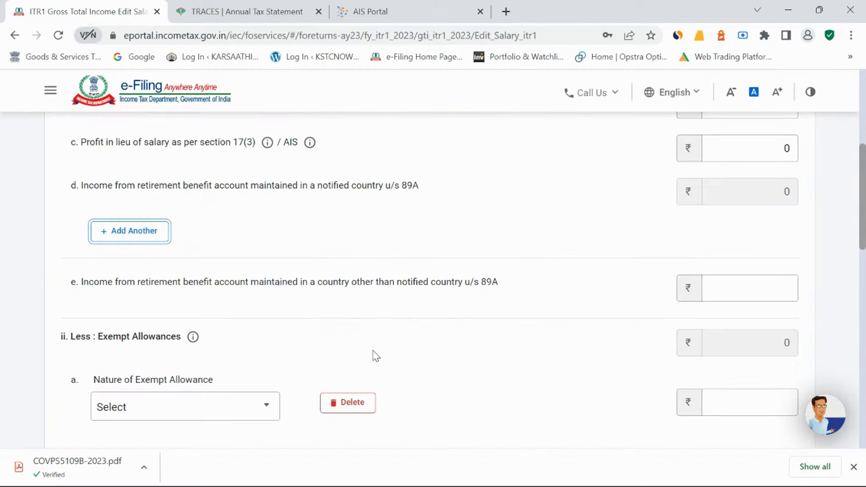
- Claim an exempt allowance of 96,000 under Sec 10(13A)-Allowance to meet expenditure incurred on house rent
scroll(375, 356, down, 1)
click(251, 340)
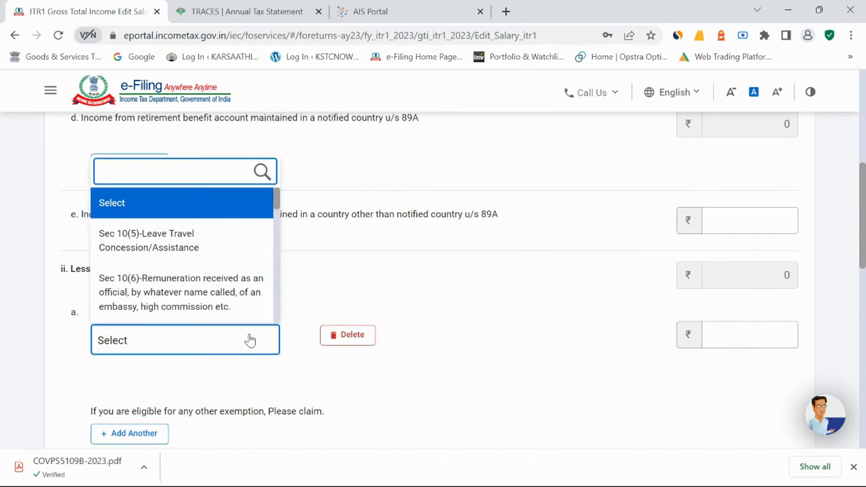
scroll(254, 258, down, 3)
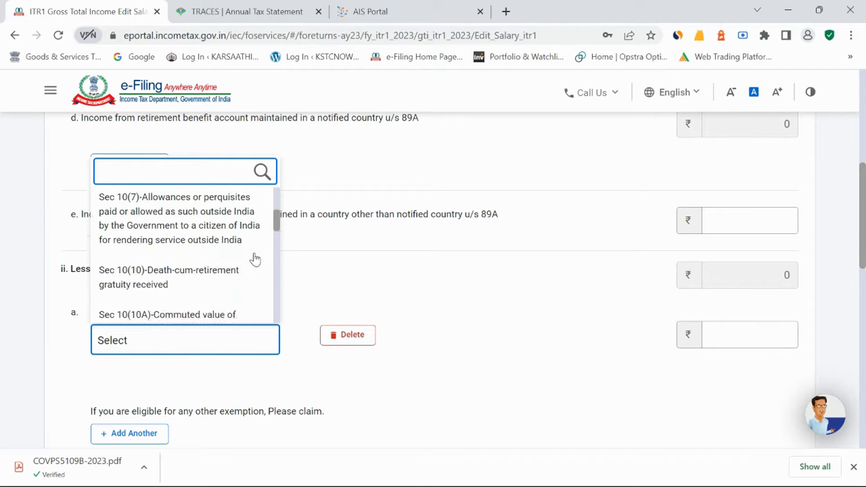
scroll(255, 260, down, 5)
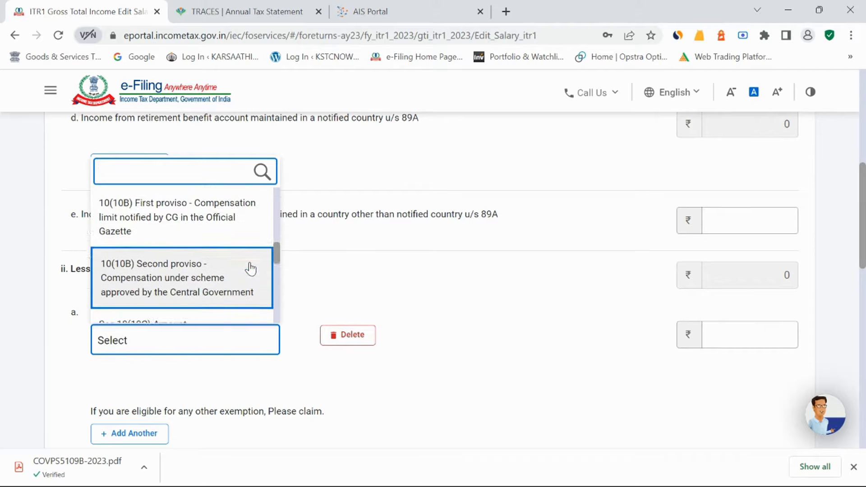
scroll(251, 269, down, 3)
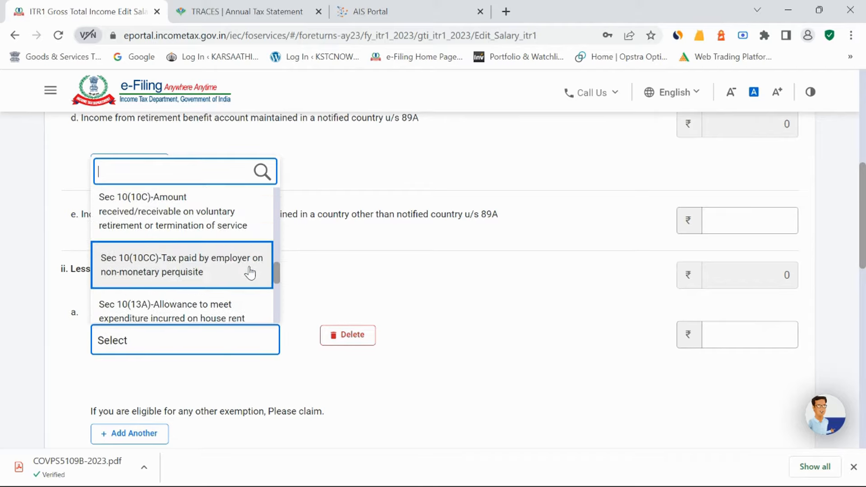
scroll(248, 272, down, 1)
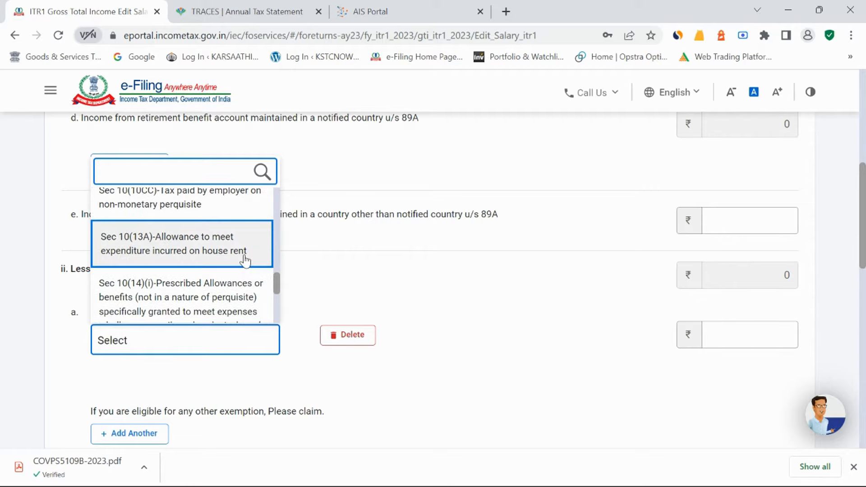
click(245, 260)
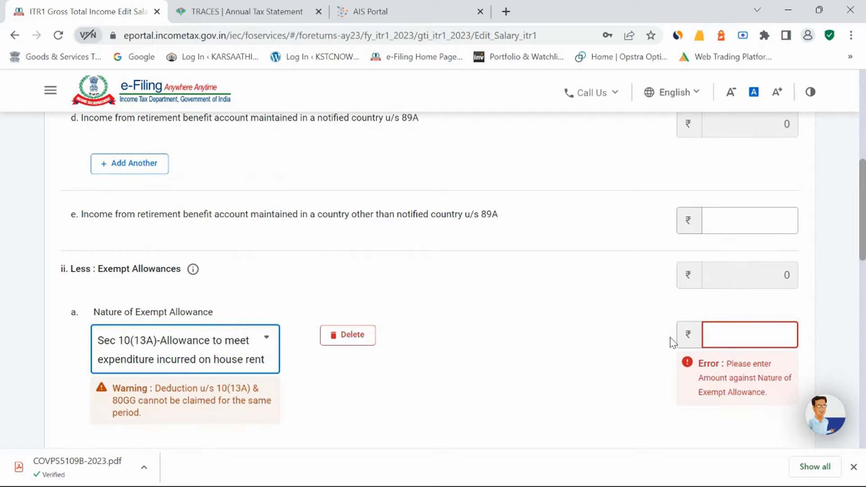
click(705, 329)
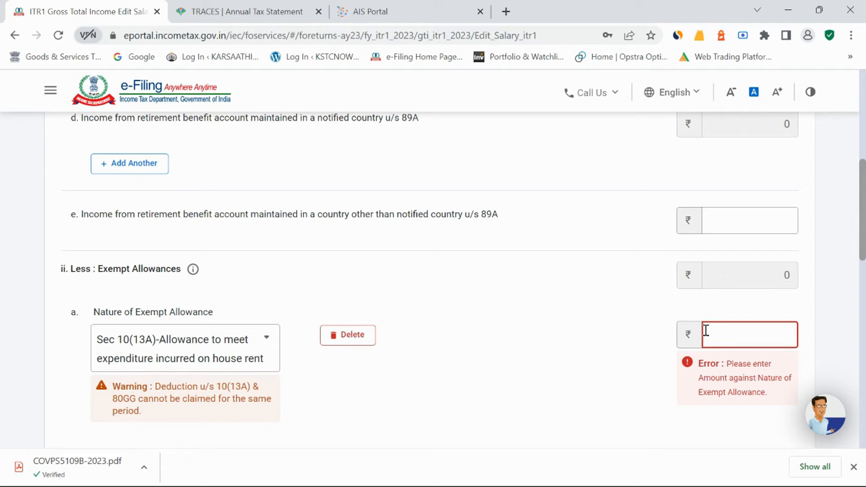
text(96000)
click(621, 366)
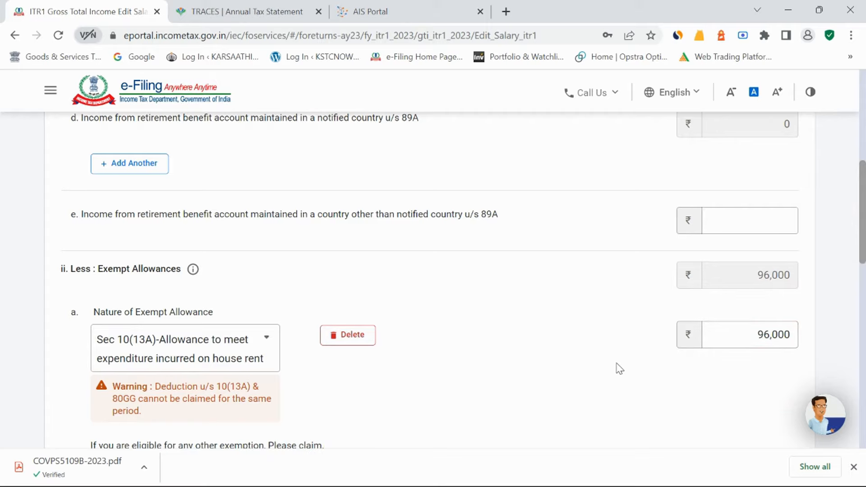
- Review the exempt allowances, net salary and section 16 deductions, and save the salary details
scroll(619, 368, down, 1)
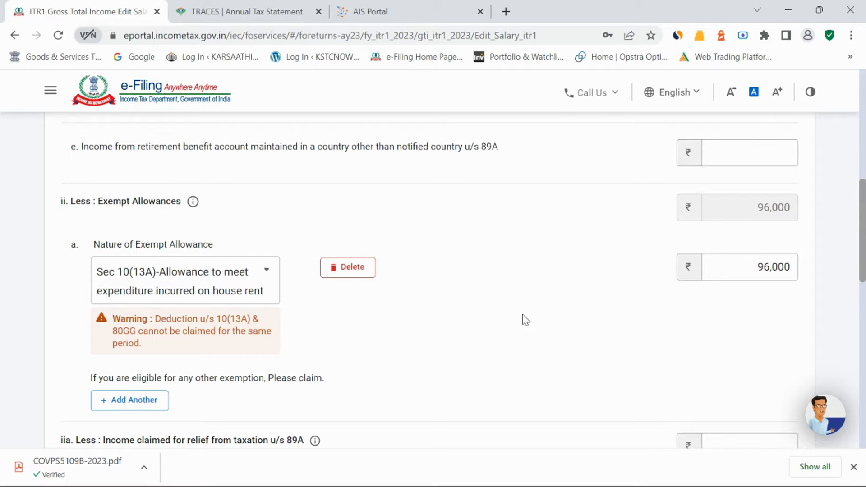
scroll(526, 320, down, 1)
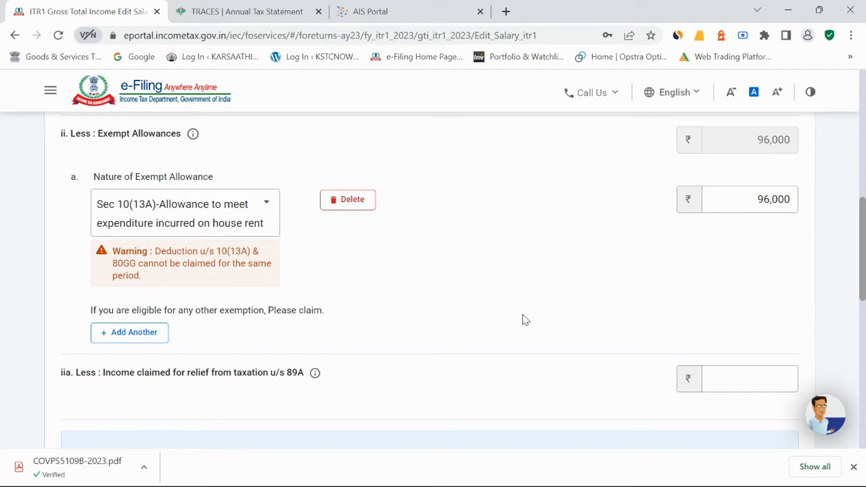
scroll(525, 320, down, 1)
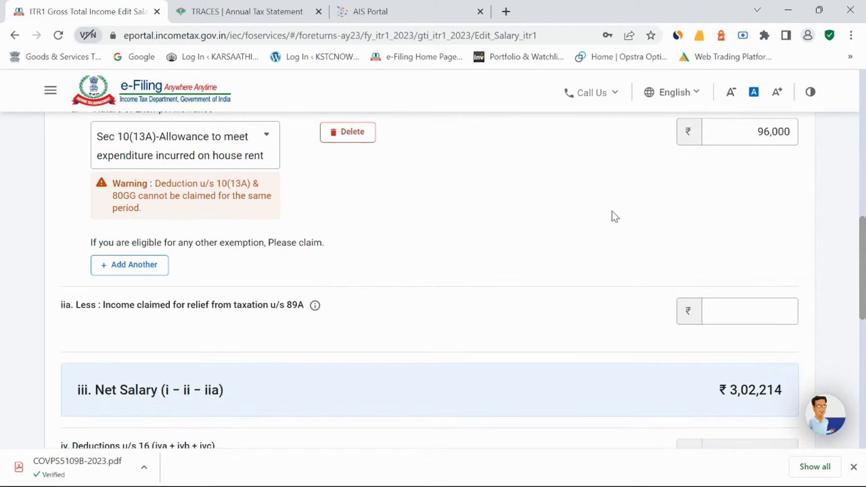
scroll(532, 297, down, 1)
scroll(531, 293, down, 1)
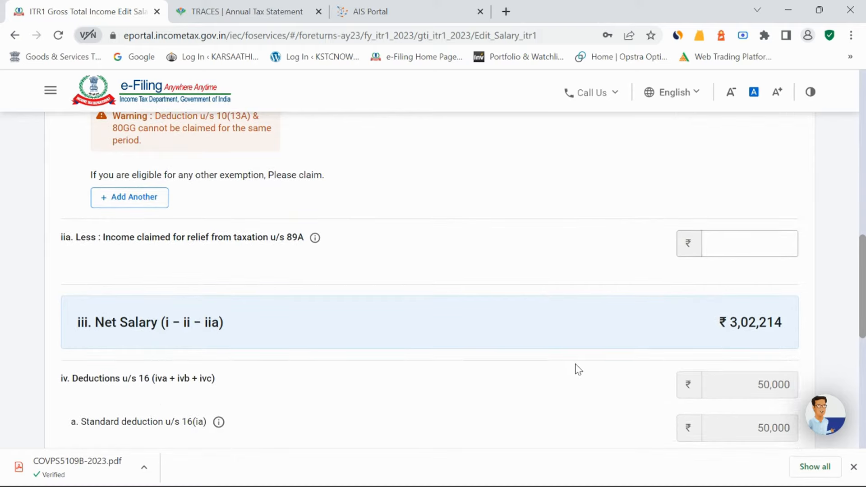
scroll(573, 367, down, 1)
scroll(498, 383, down, 2)
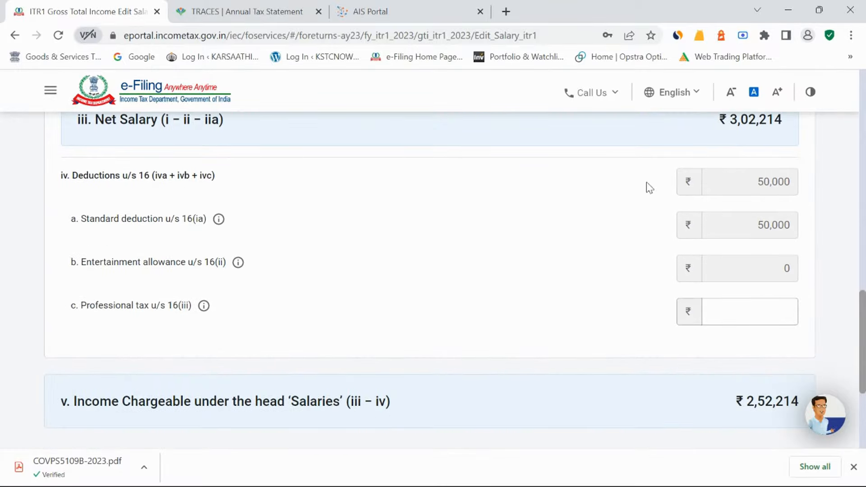
scroll(695, 329, down, 1)
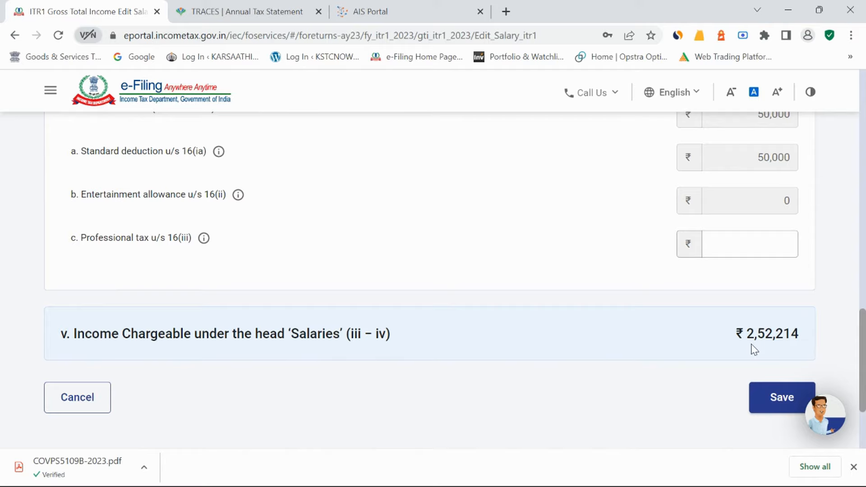
click(754, 397)
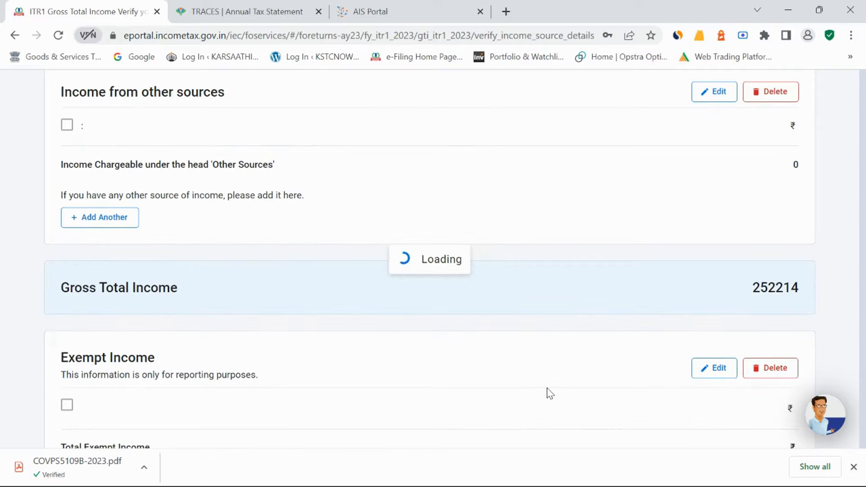
- Open the Income from House Property breakup and set the type of house property to Self Occupied
scroll(469, 312, down, 6)
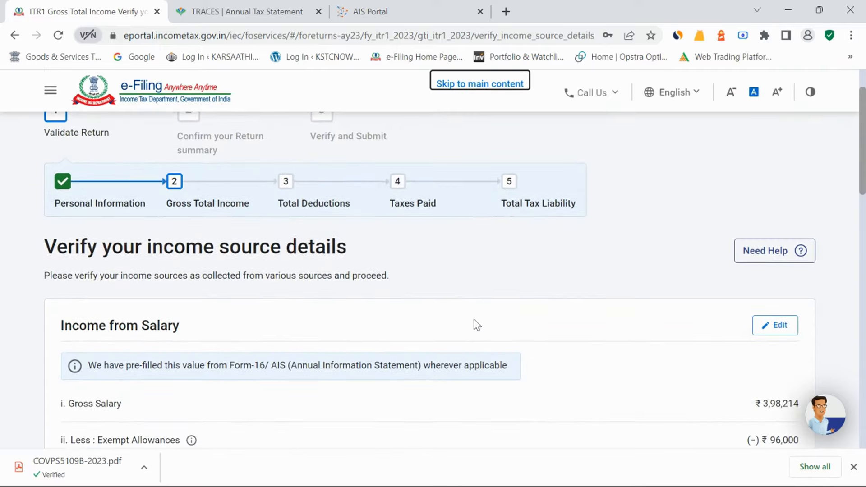
scroll(479, 330, down, 4)
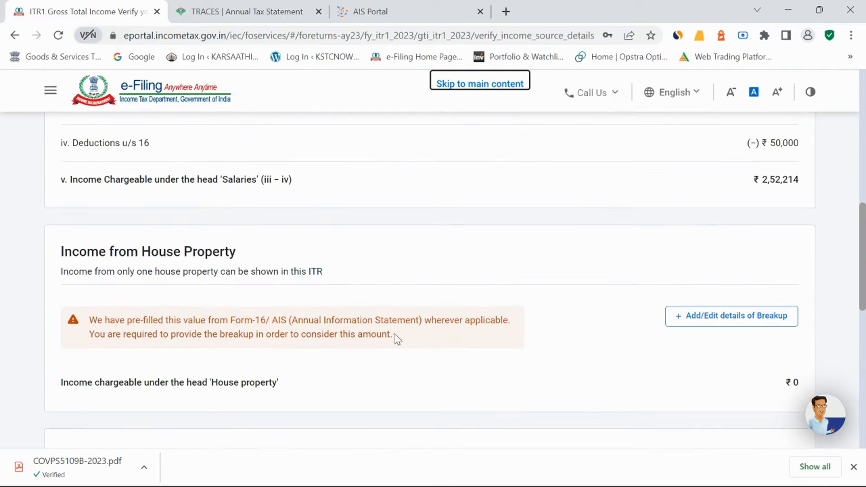
scroll(366, 353, down, 1)
click(692, 253)
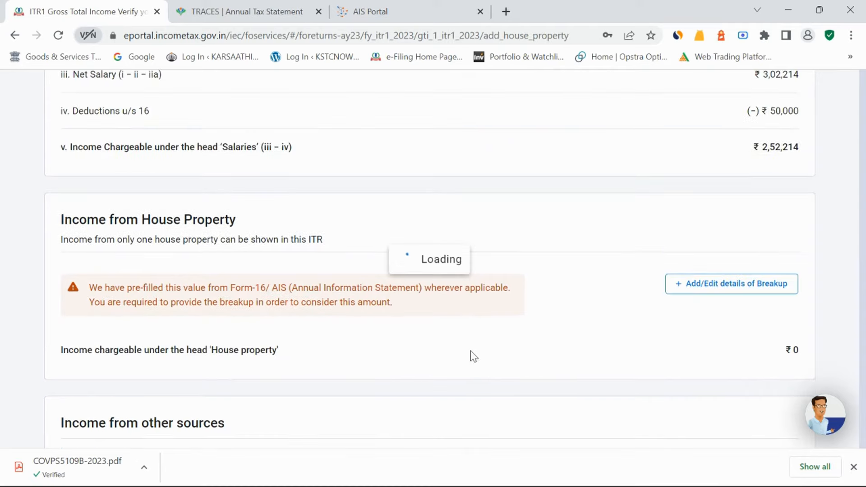
scroll(479, 358, down, 4)
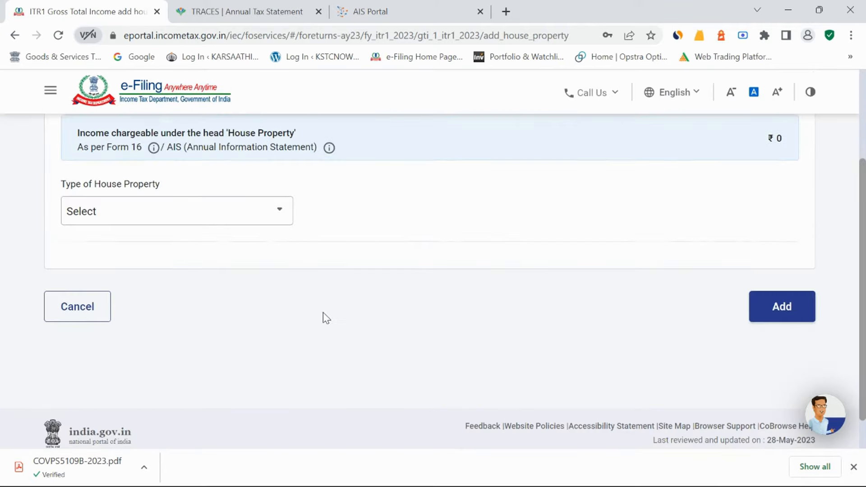
click(251, 216)
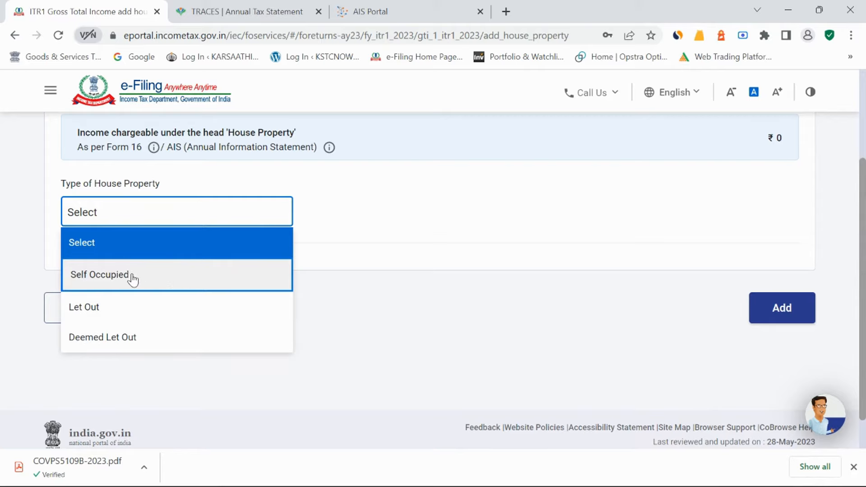
click(153, 284)
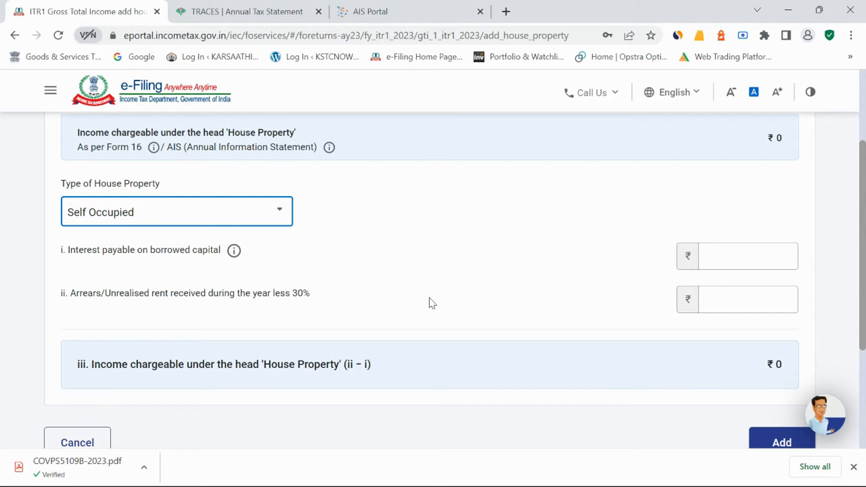
- Try the Let Out house property type, examine its rent, tax and interest fields, and cancel the house property entry
click(270, 221)
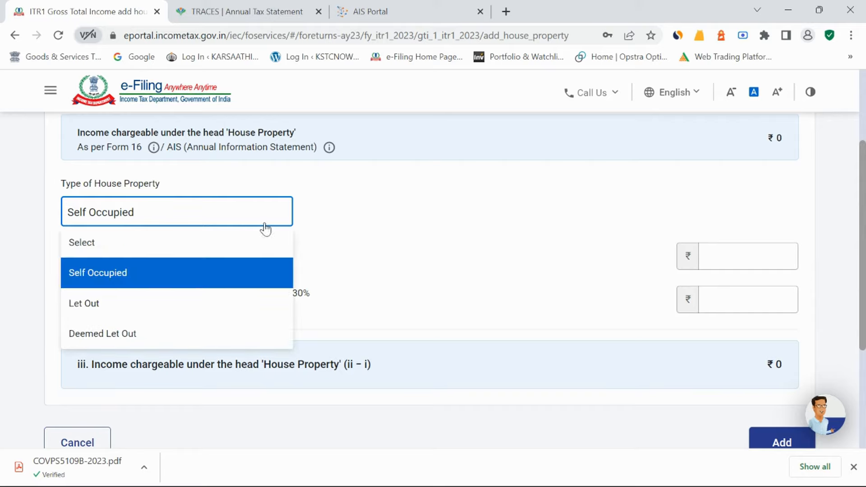
click(124, 306)
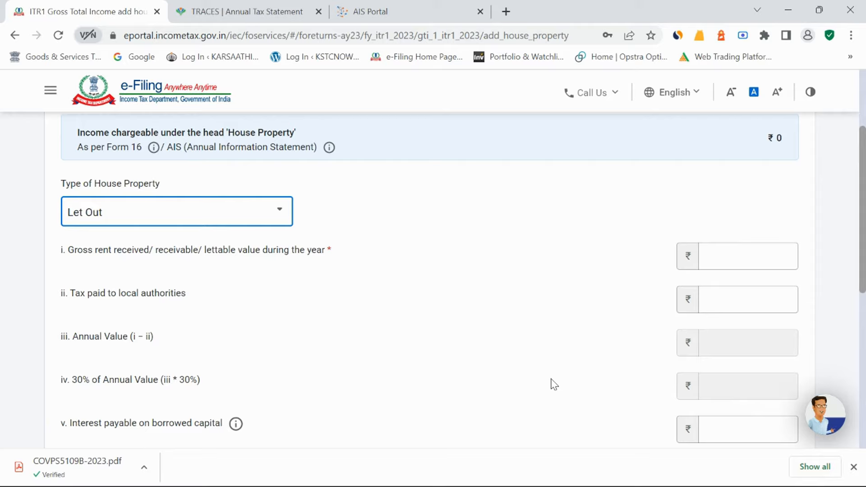
click(718, 266)
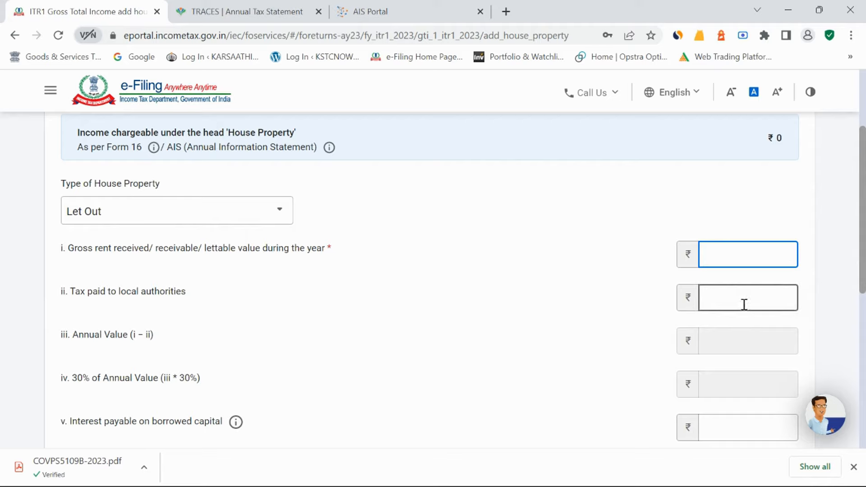
scroll(644, 338, down, 1)
scroll(622, 345, down, 1)
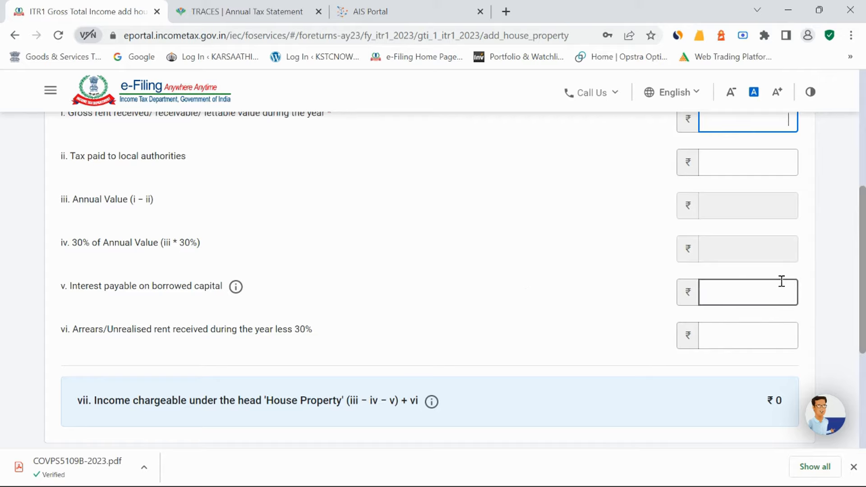
scroll(541, 336, down, 1)
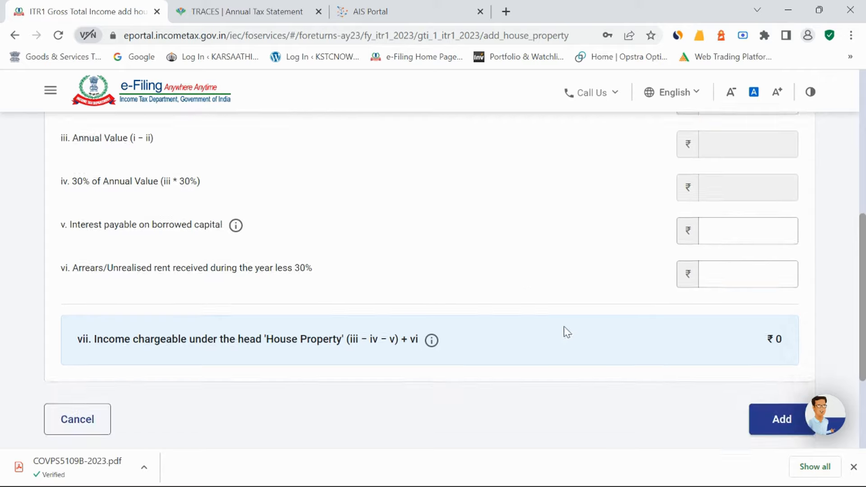
click(765, 411)
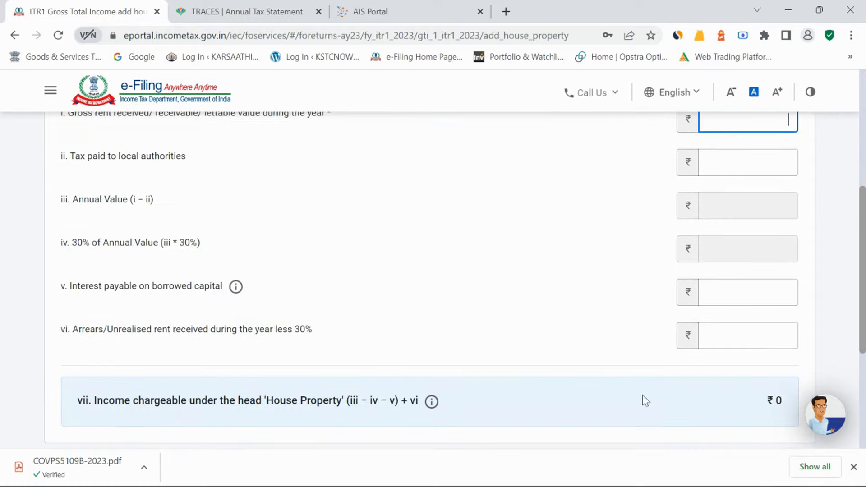
scroll(541, 406, down, 3)
click(87, 294)
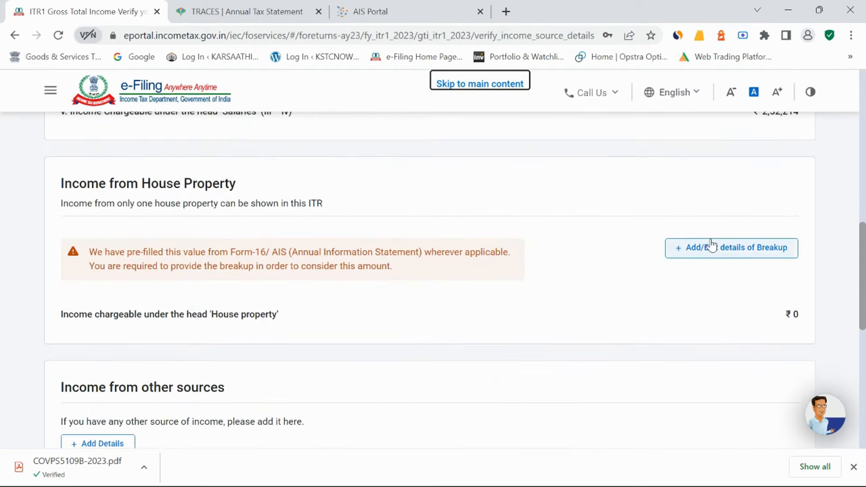
- Add a Self Occupied house property with 2,00,000 as interest payable on borrowed capital
click(712, 246)
click(215, 388)
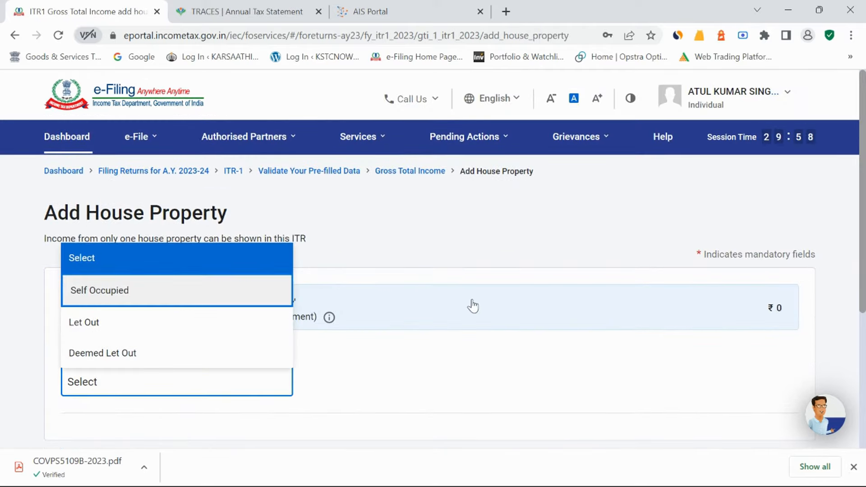
click(280, 293)
scroll(586, 352, down, 5)
click(734, 190)
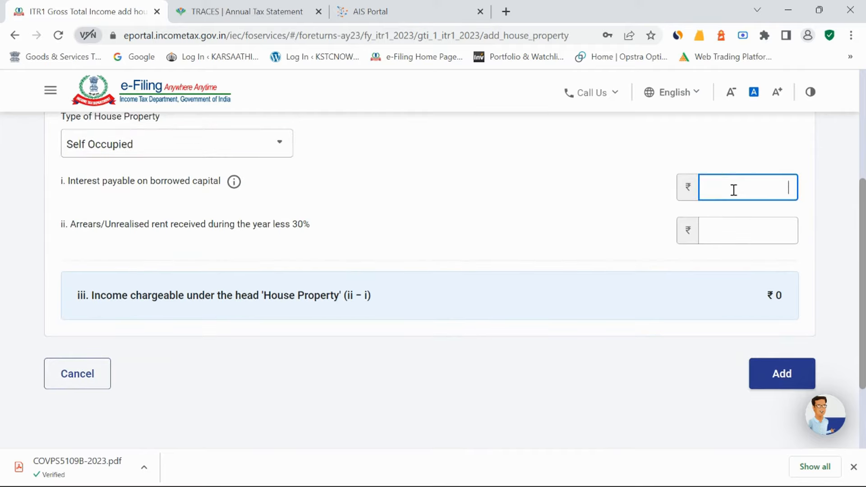
text(2,00,00)
text(00000)
click(794, 373)
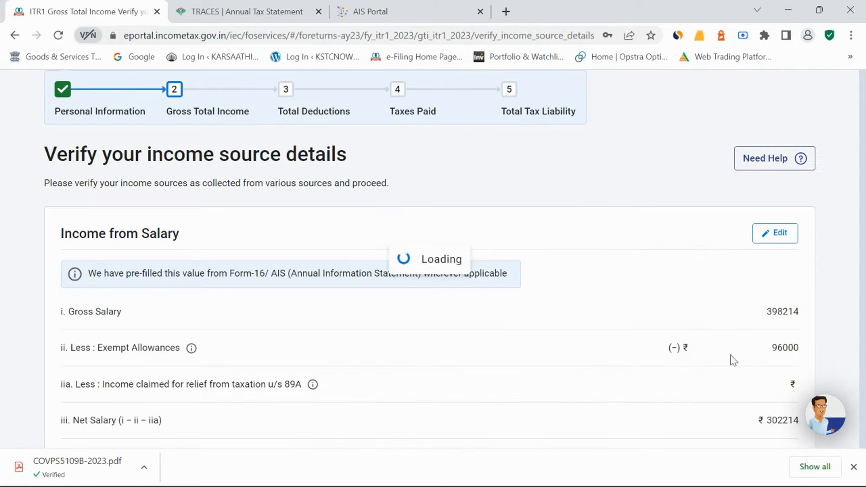
- Review the saved house property figures and open the details form for Income from other sources
scroll(545, 363, down, 10)
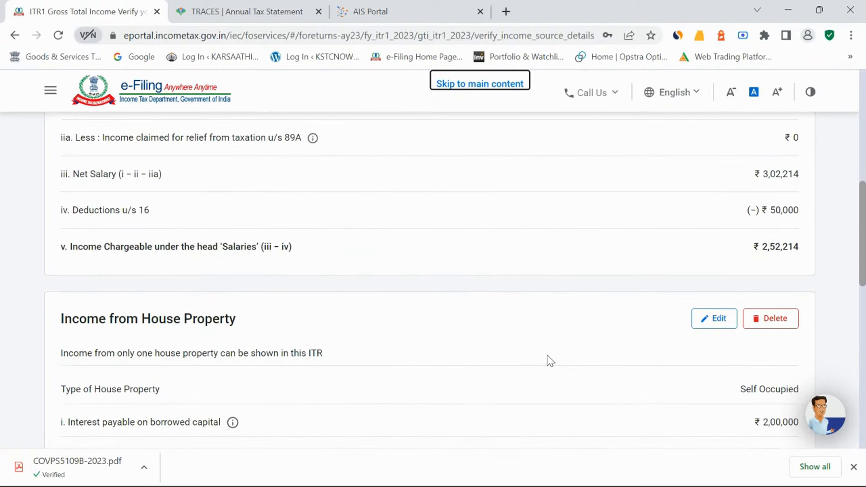
scroll(553, 364, down, 2)
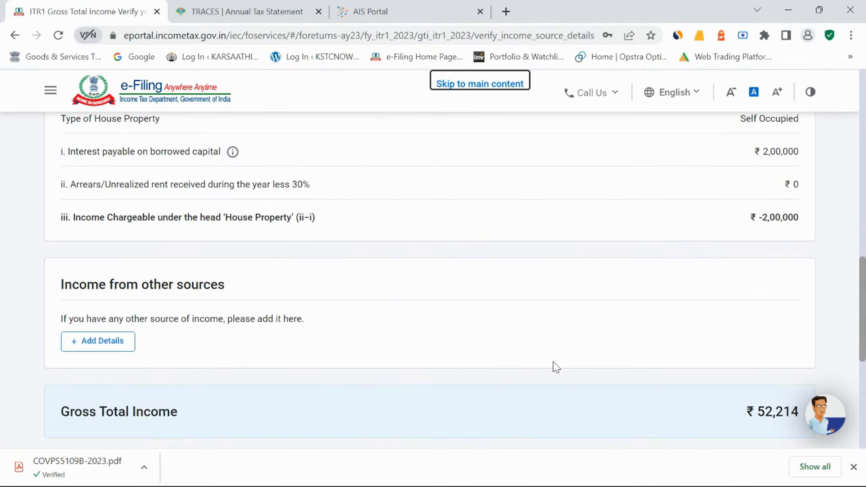
scroll(553, 361, down, 2)
click(104, 273)
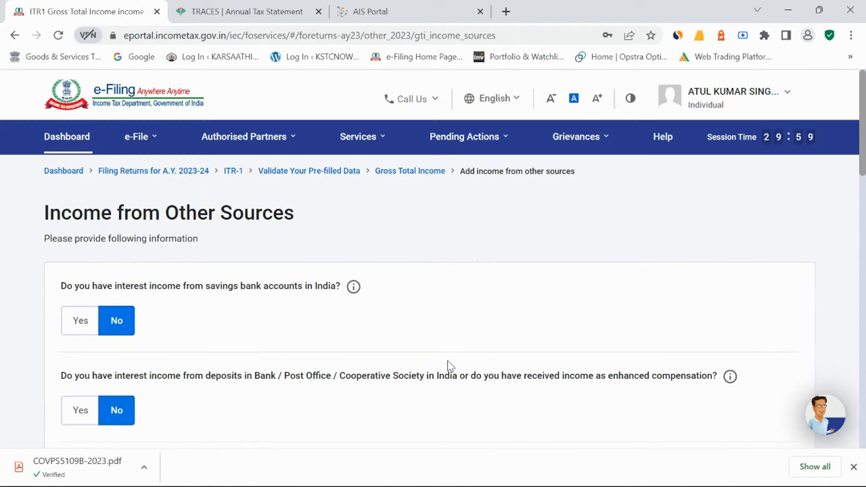
- Answer Yes to having savings bank interest, interest from deposits, and income tax refund income, leaving the amounts unfilled
scroll(447, 361, down, 2)
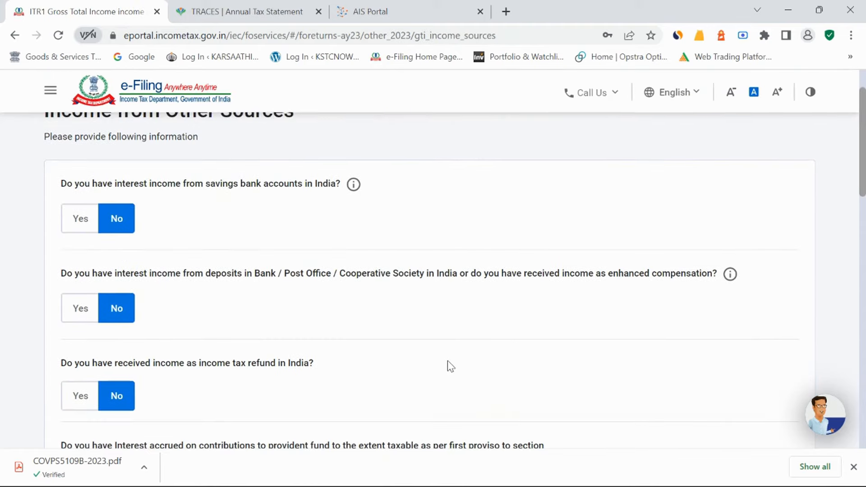
click(81, 223)
click(169, 263)
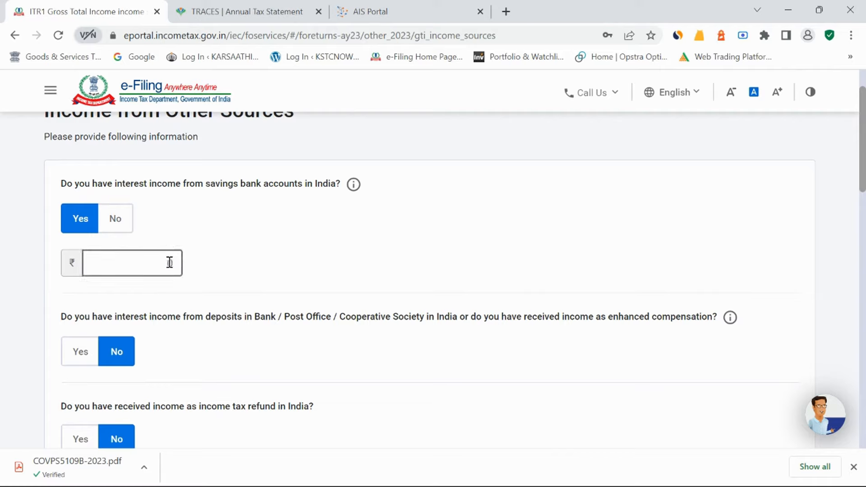
click(79, 353)
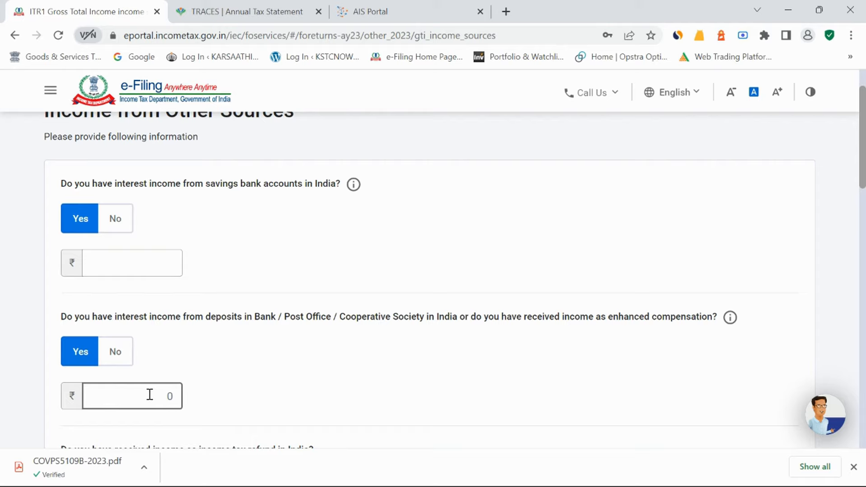
scroll(179, 372, down, 2)
scroll(247, 381, down, 2)
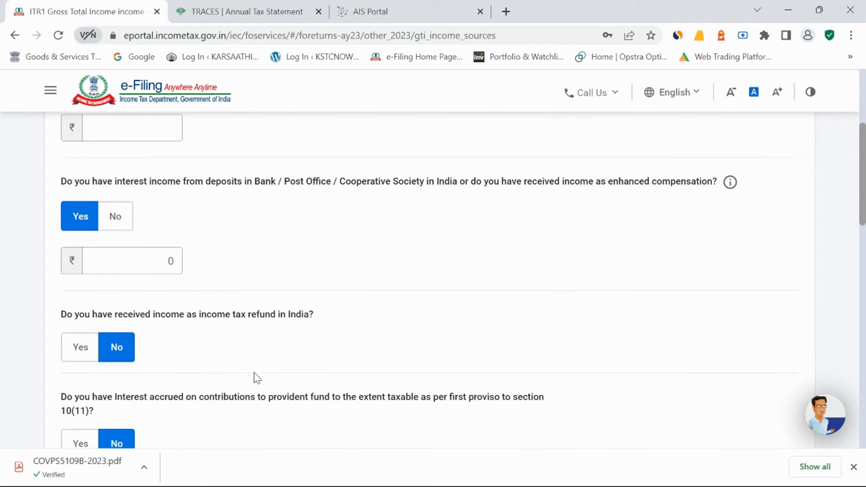
click(90, 352)
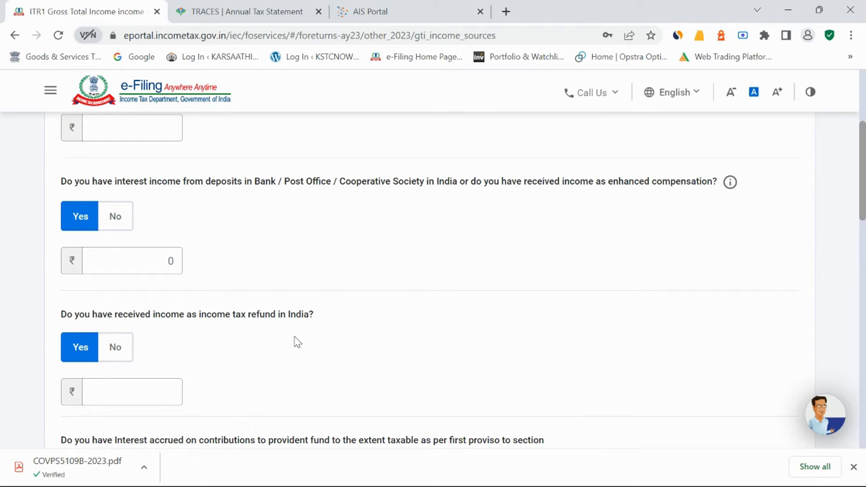
- Examine the remaining other-source questions on provident fund interest, family pension, any other income and dividend income
scroll(297, 342, down, 3)
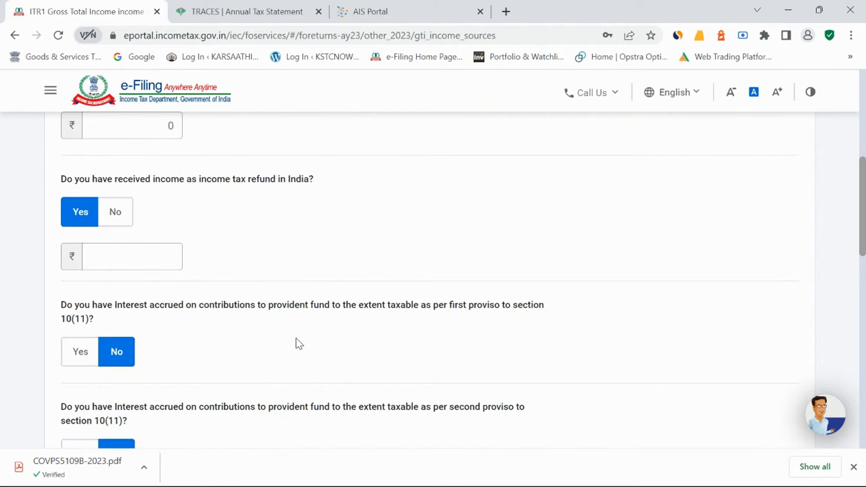
scroll(288, 347, down, 1)
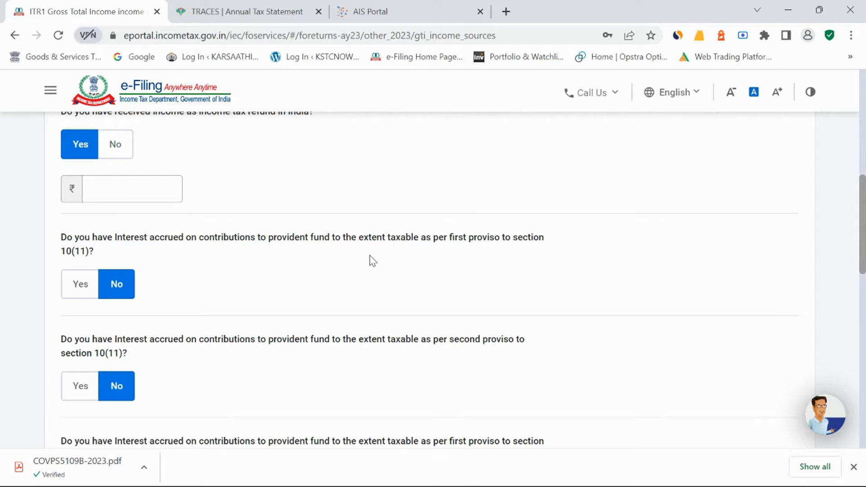
scroll(265, 305, down, 2)
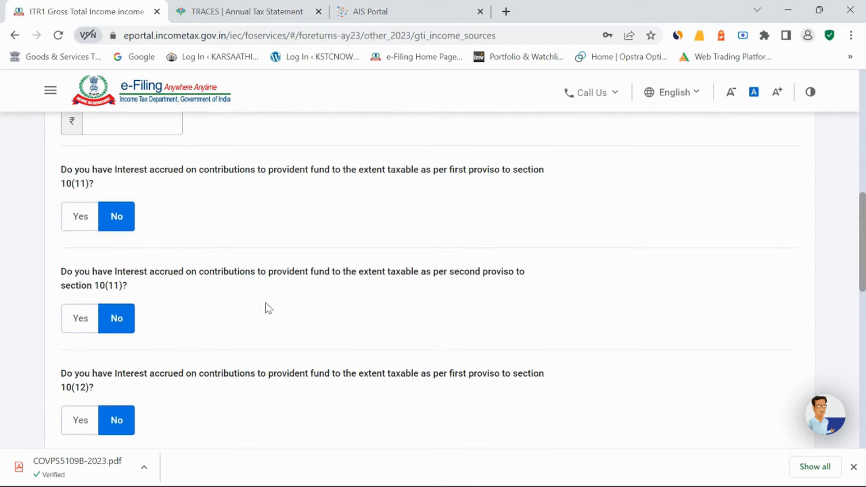
scroll(323, 309, down, 3)
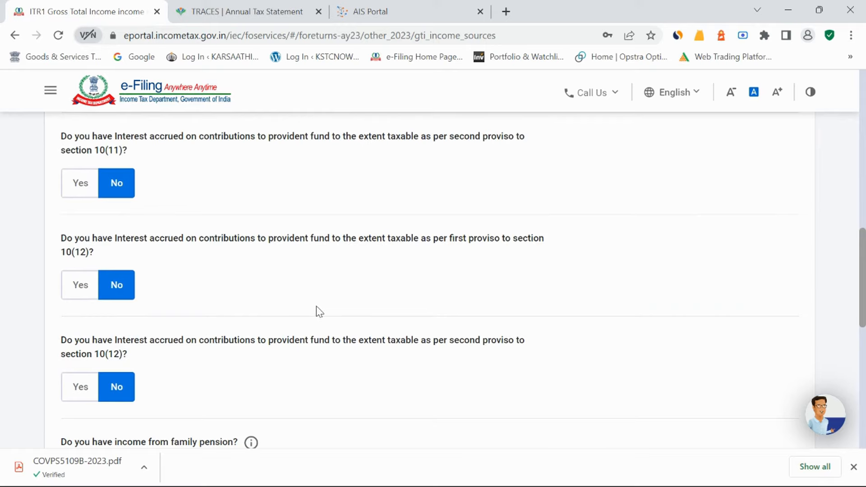
scroll(318, 309, down, 2)
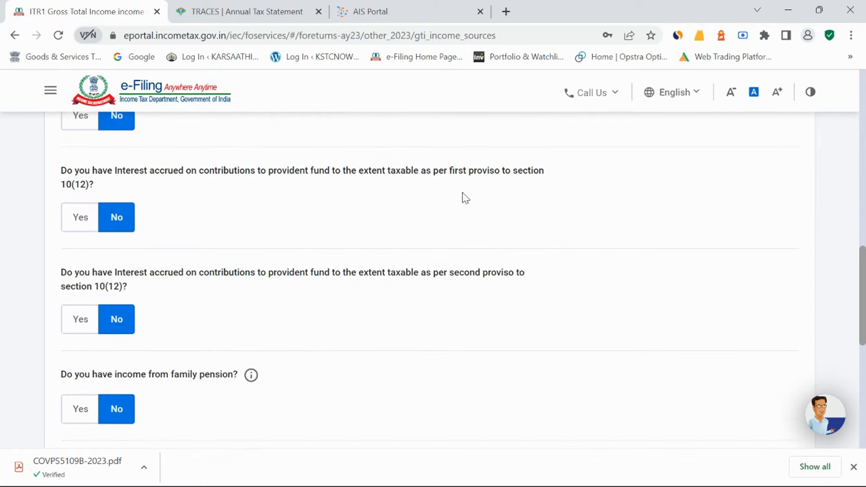
scroll(187, 324, down, 3)
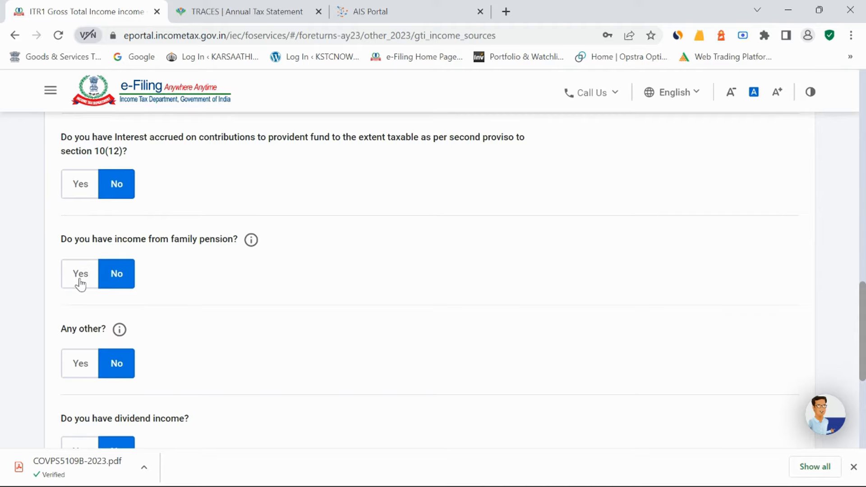
scroll(155, 357, down, 2)
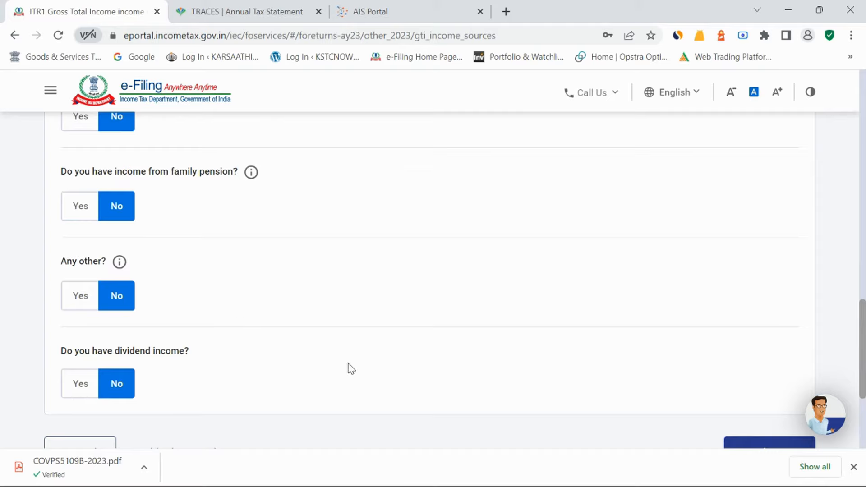
scroll(348, 365, down, 2)
- Change the answers to No for income tax refund income and for interest from bank, post office or cooperative society deposits
scroll(348, 365, up, 10)
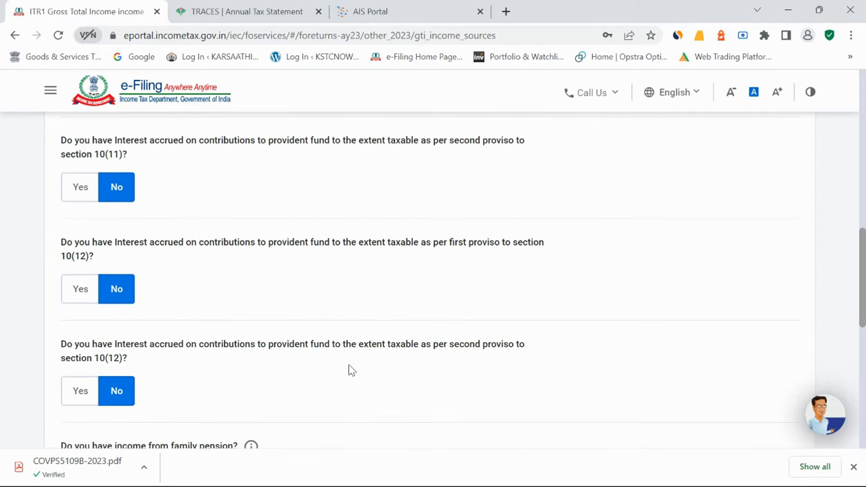
scroll(349, 364, up, 3)
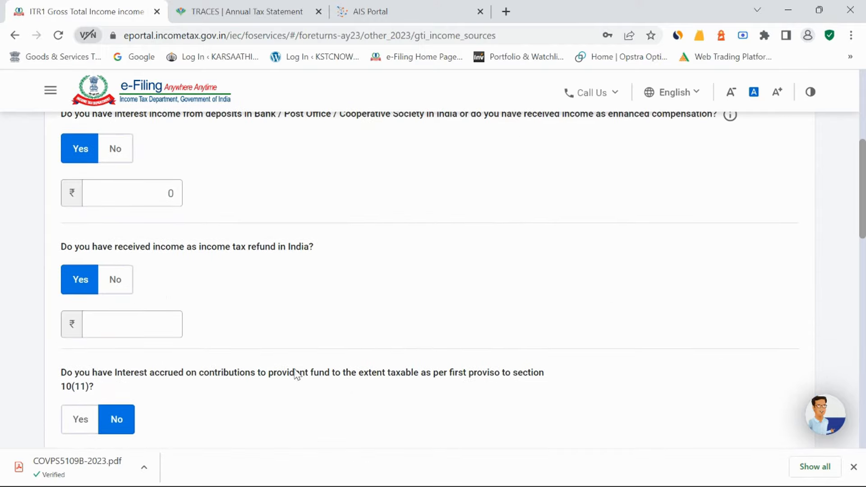
click(116, 280)
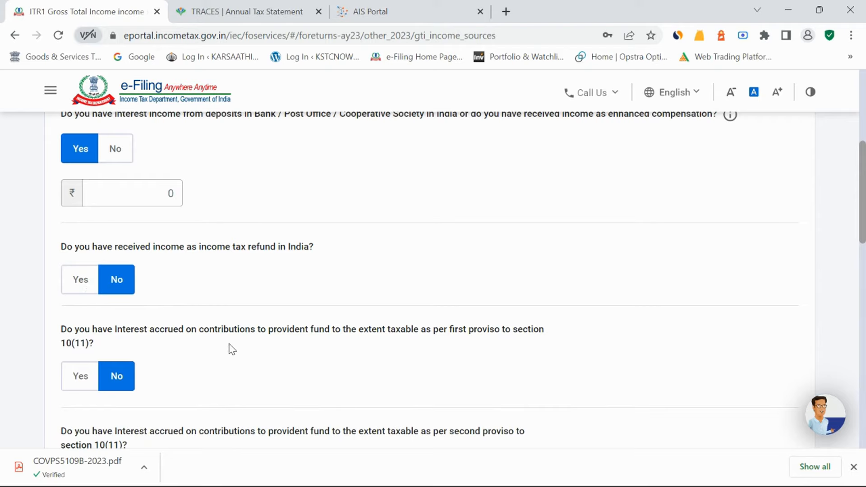
scroll(232, 349, up, 3)
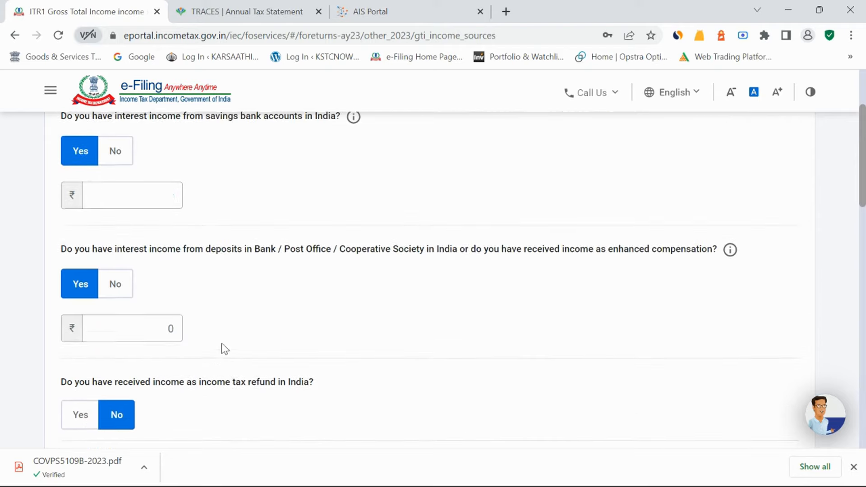
click(128, 291)
- Enter 1000 as the savings bank interest income and submit the Income from Other Sources details
scroll(159, 272, up, 1)
scroll(149, 296, up, 2)
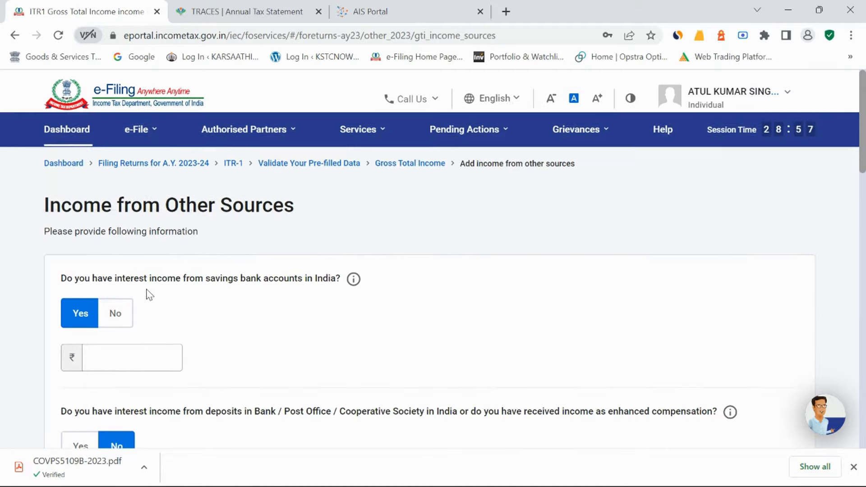
click(121, 364)
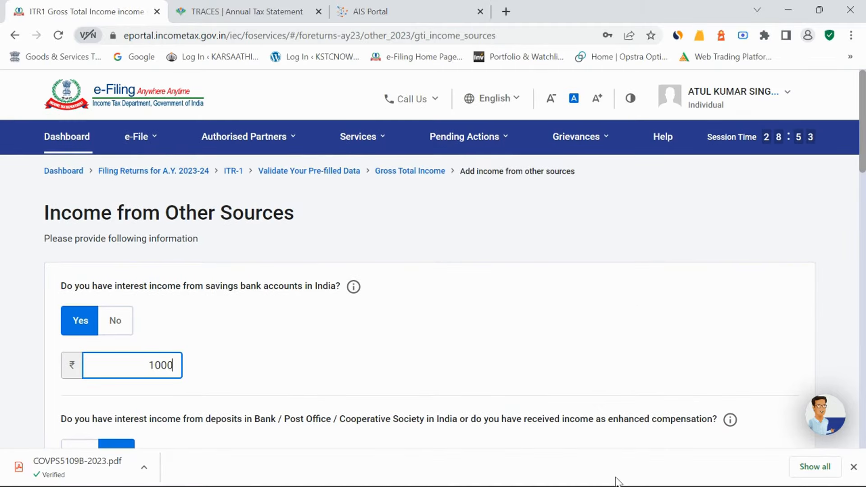
scroll(628, 396, down, 9)
scroll(648, 390, down, 9)
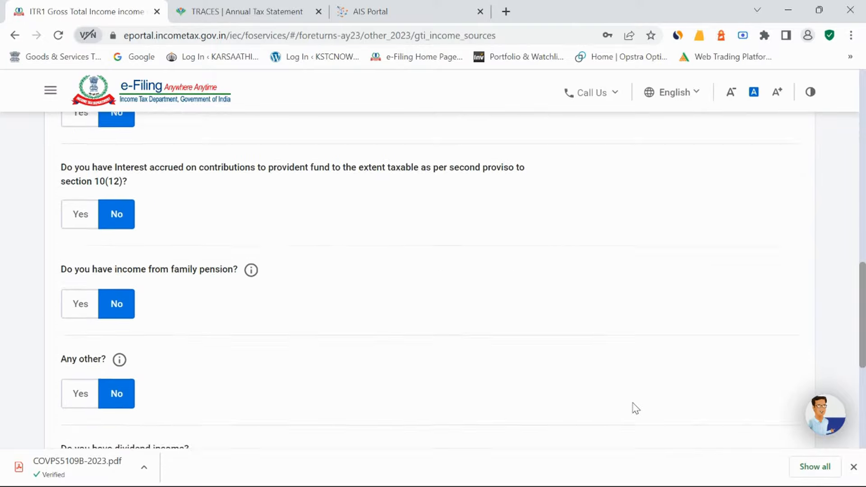
click(779, 302)
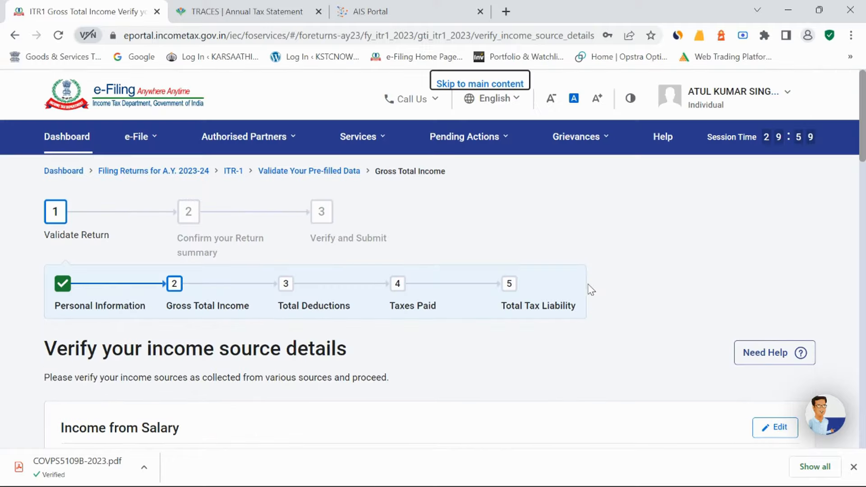
- Confirm the Gross Total Income section without adding exempt income, and open the Total Deductions section
scroll(576, 305, down, 15)
scroll(579, 309, down, 9)
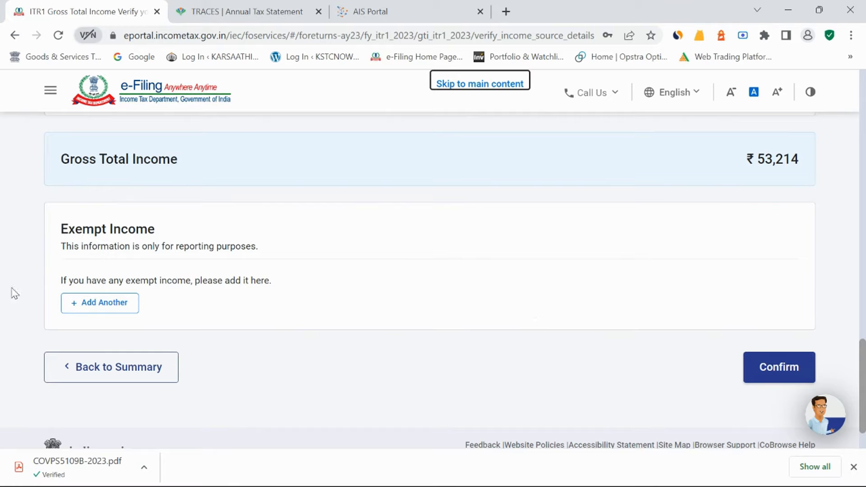
click(790, 371)
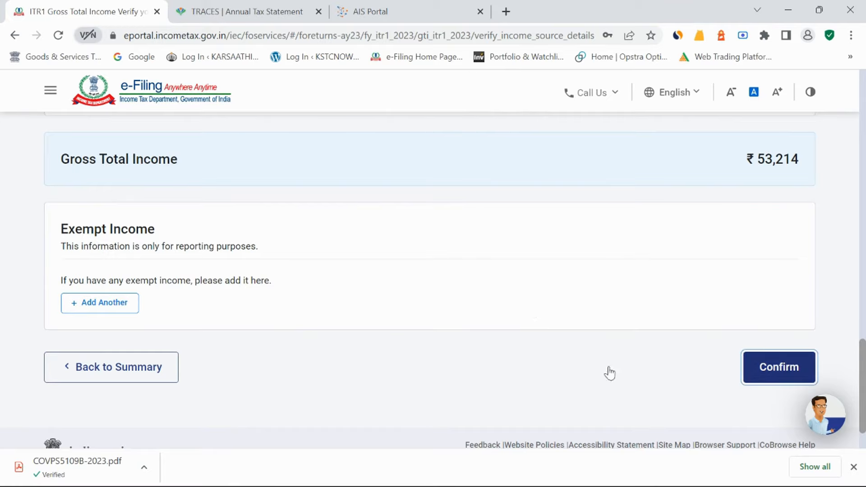
scroll(500, 340, down, 8)
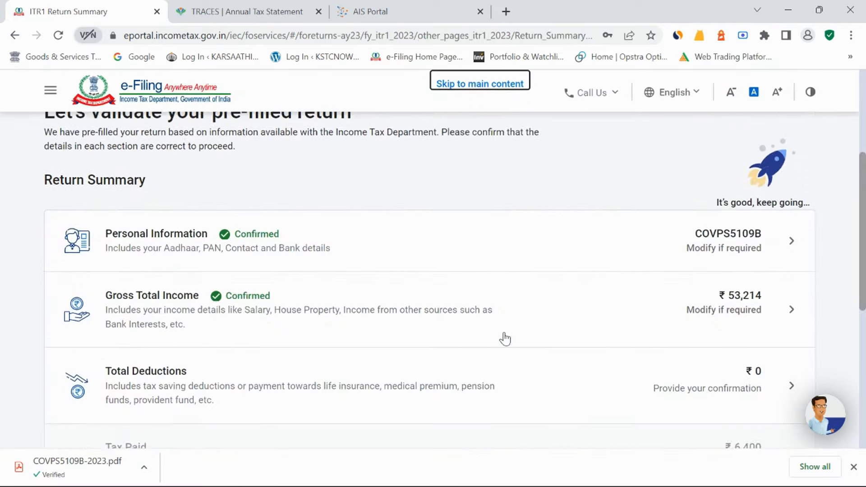
click(572, 213)
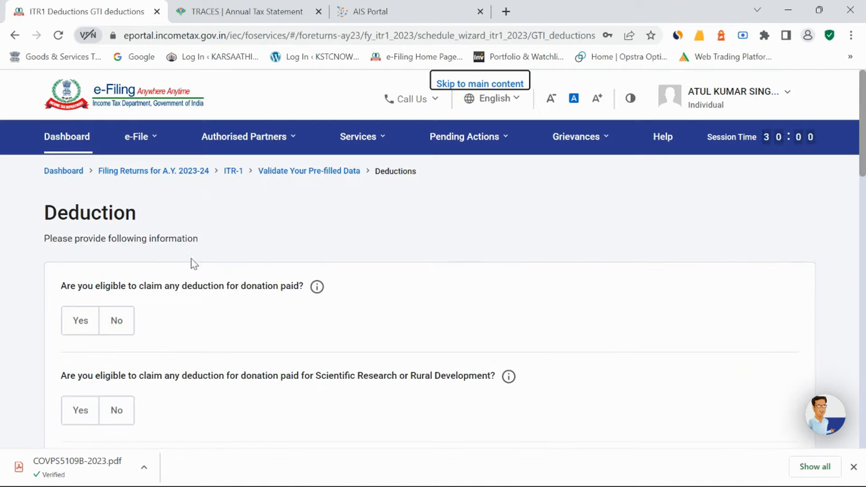
- Answer Yes to the Section 80C and Section 80CCD(2) deduction questions, leaving their amounts unfilled
scroll(180, 302, down, 2)
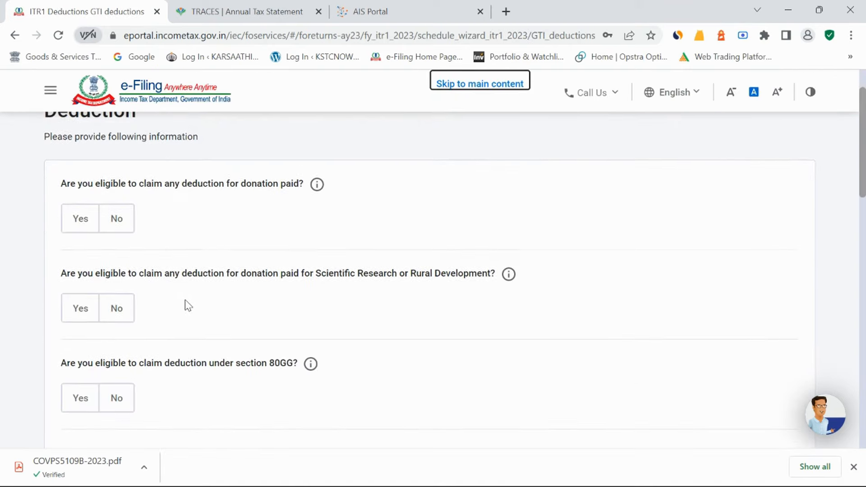
scroll(185, 299, down, 4)
click(90, 317)
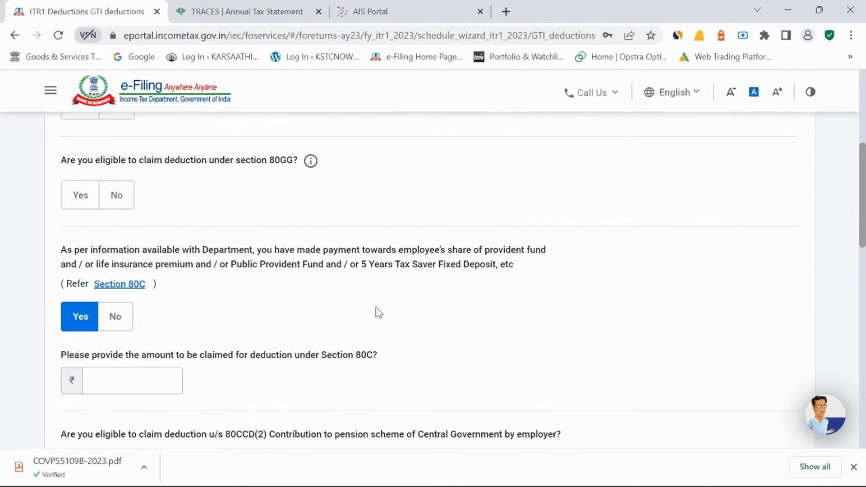
scroll(383, 312, down, 2)
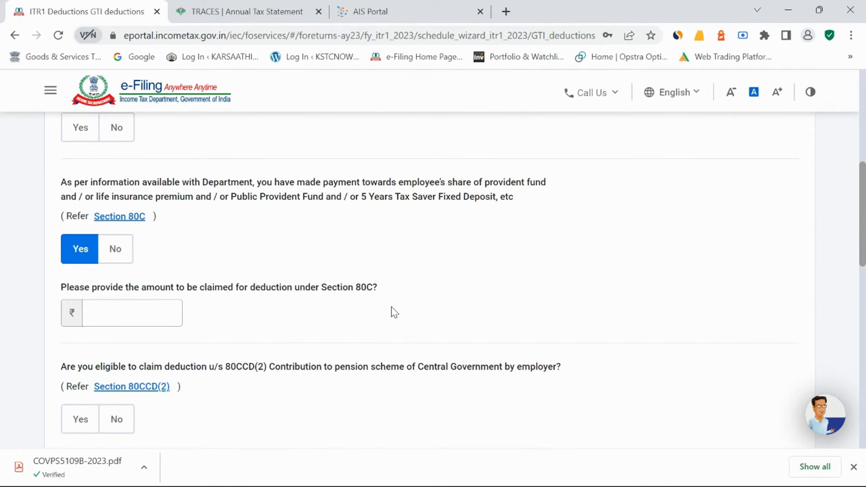
click(93, 313)
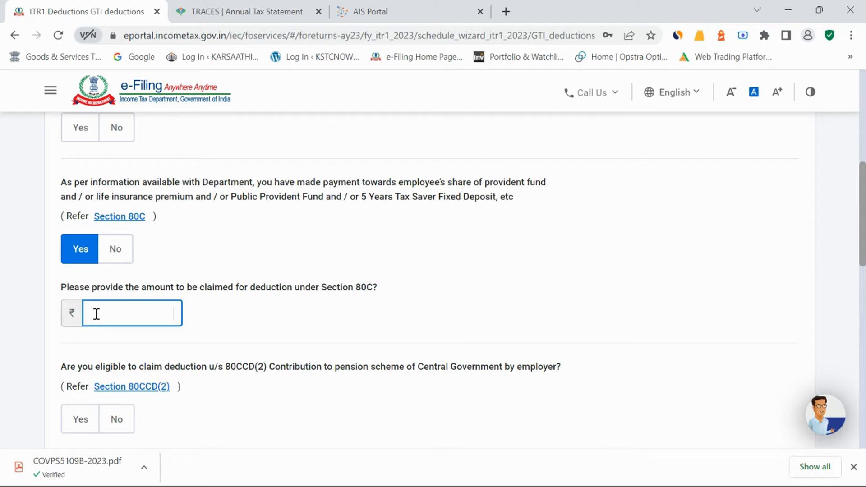
click(75, 424)
scroll(181, 406, down, 1)
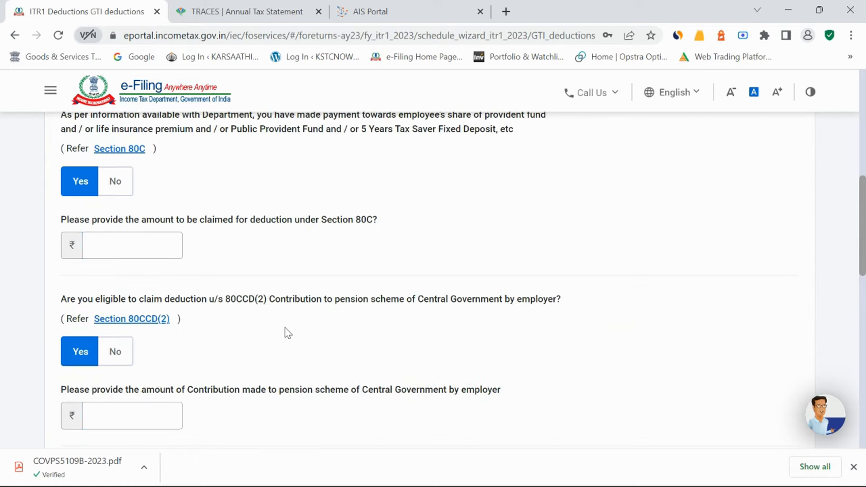
click(114, 420)
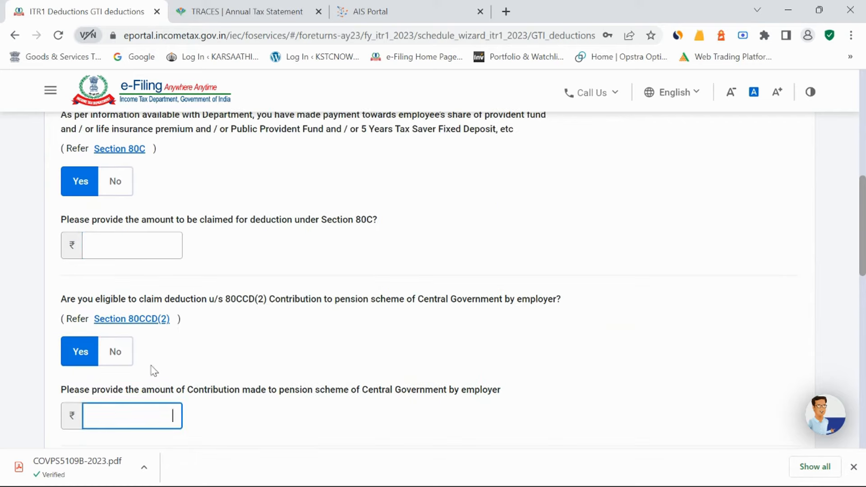
- Answer No to deductions under section 80GG, for scientific research or rural development donations, and for donation paid
scroll(181, 359, up, 5)
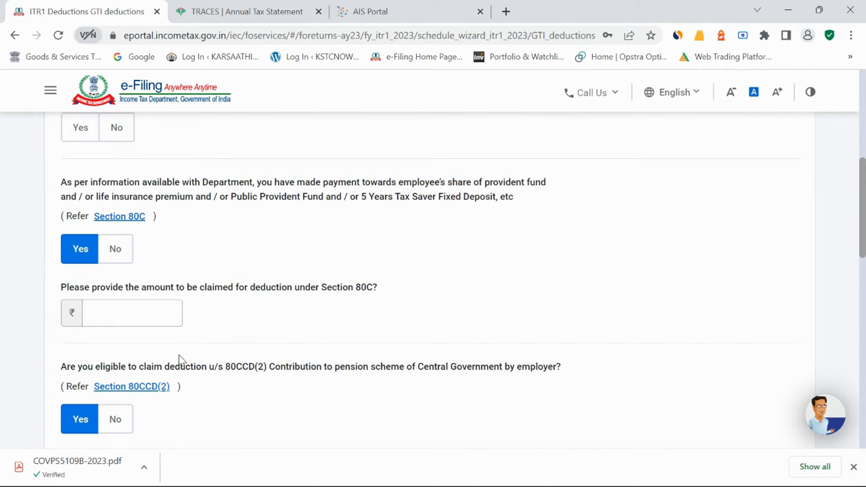
scroll(176, 360, up, 2)
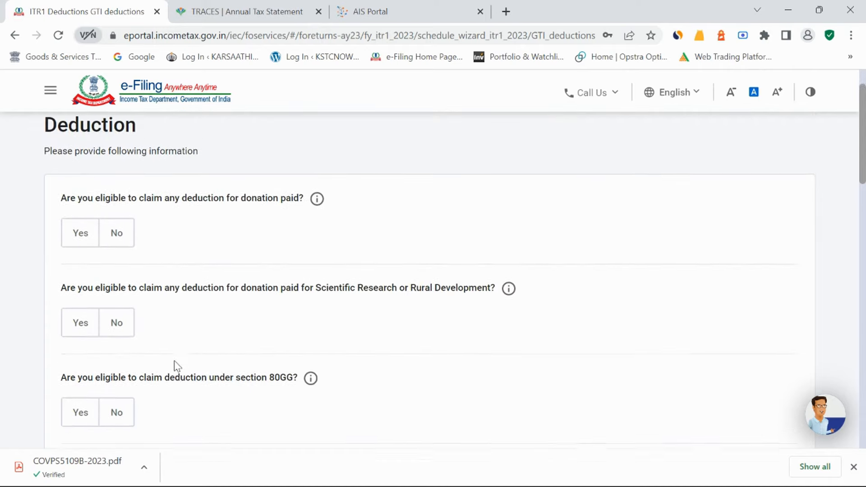
scroll(422, 322, down, 2)
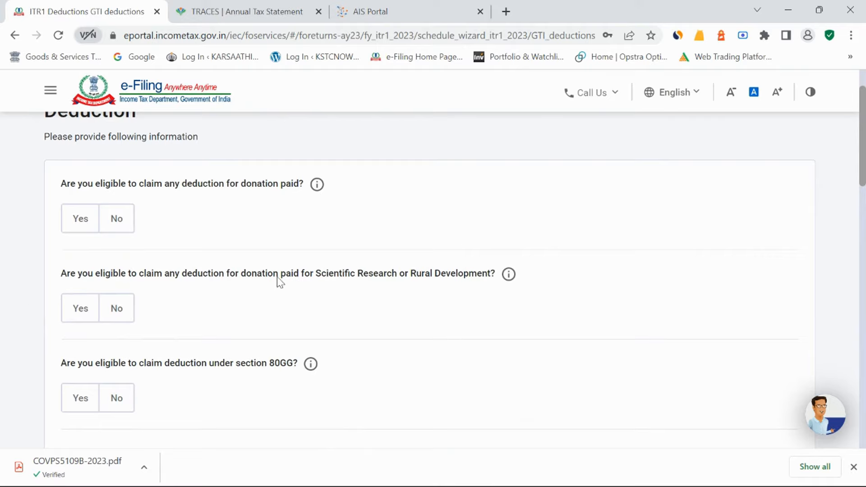
scroll(247, 358, down, 2)
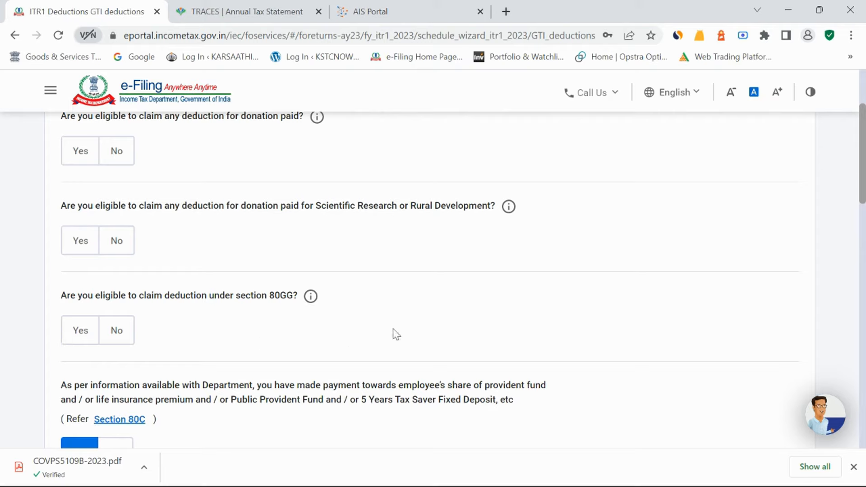
click(96, 337)
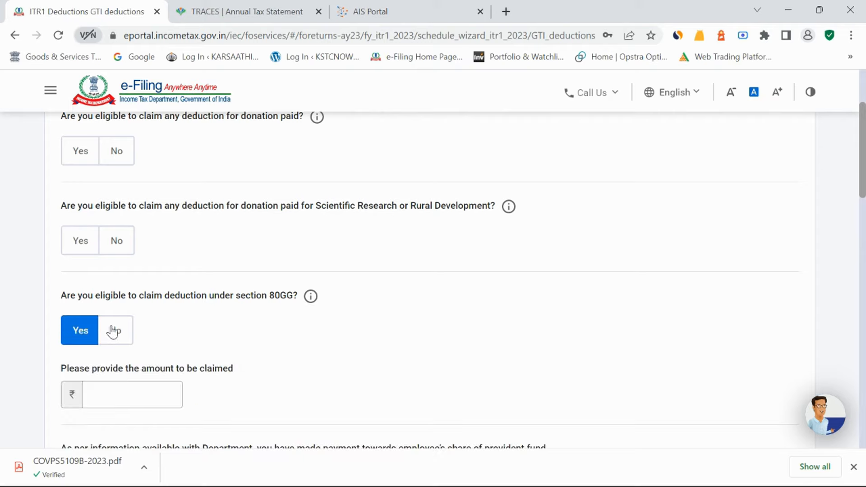
click(112, 332)
click(107, 245)
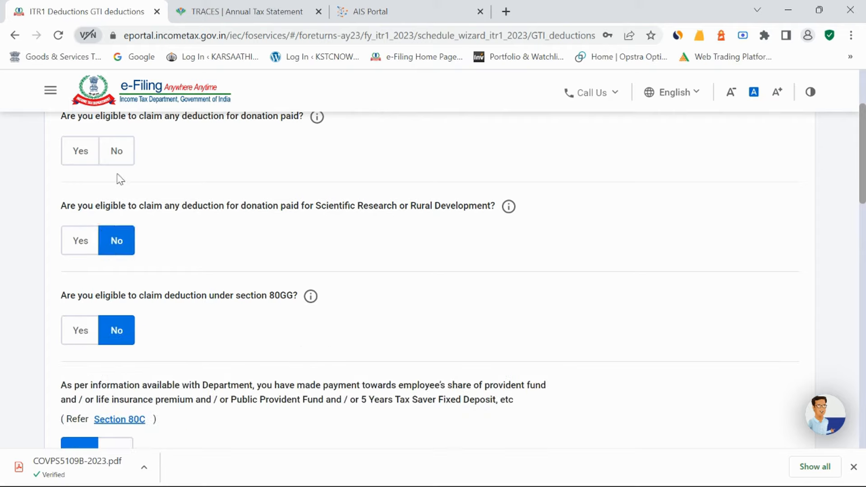
click(115, 153)
scroll(396, 283, up, 2)
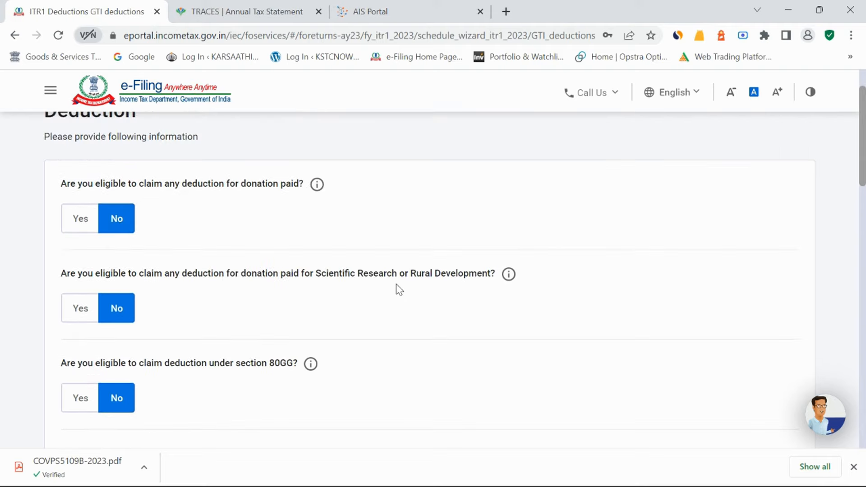
- Enter 20,000 as the Section 80C deduction and 50,000 as the employer's contribution to the Central Government pension scheme
scroll(395, 283, down, 3)
scroll(396, 284, down, 4)
click(137, 245)
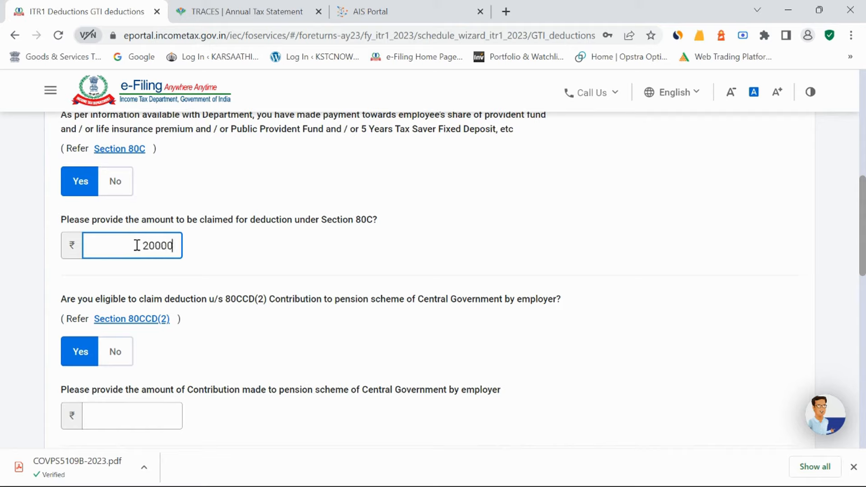
click(161, 415)
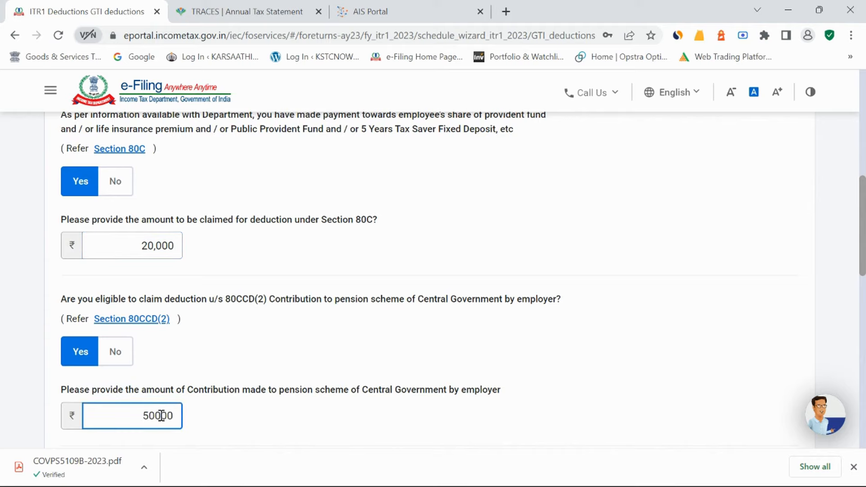
- Answer Yes to the Section 80D question, leave the remaining deduction questions unanswered, and continue to the deduction verification page
scroll(284, 339, down, 6)
click(72, 271)
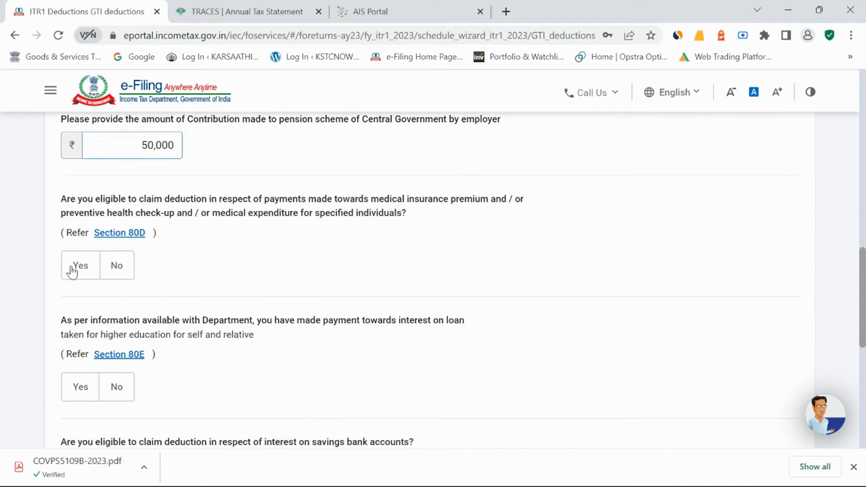
click(73, 270)
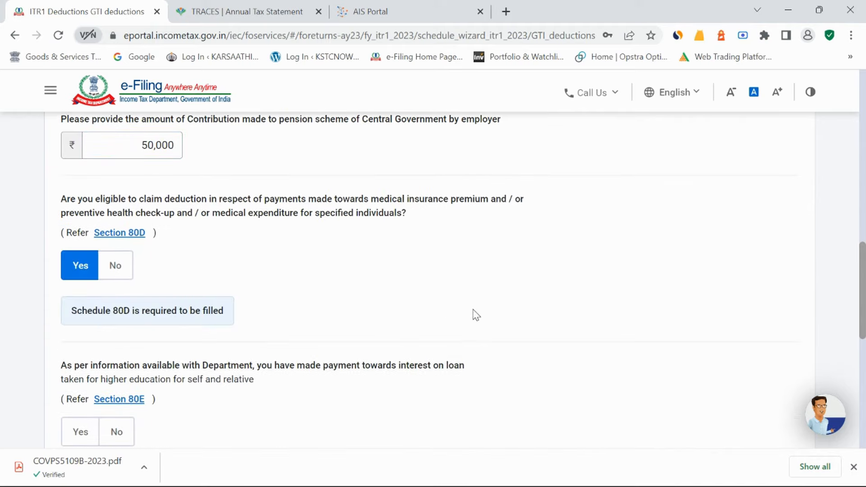
scroll(473, 313, down, 3)
scroll(489, 346, down, 1)
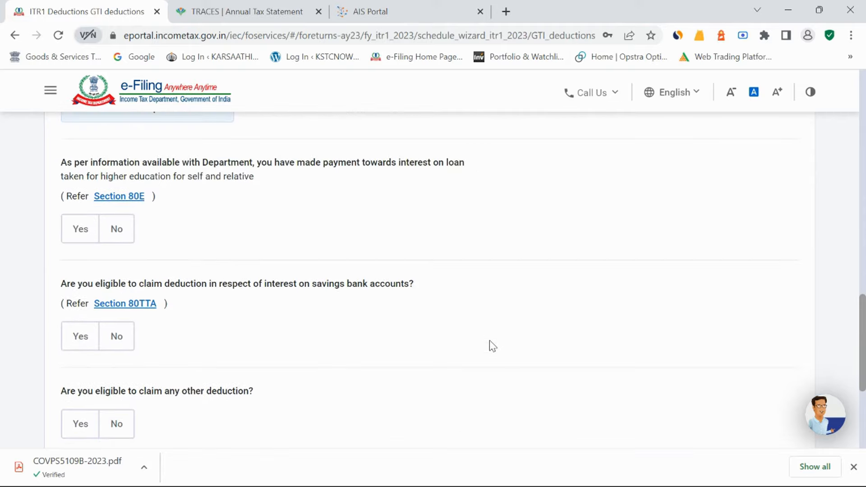
scroll(489, 346, down, 3)
click(735, 362)
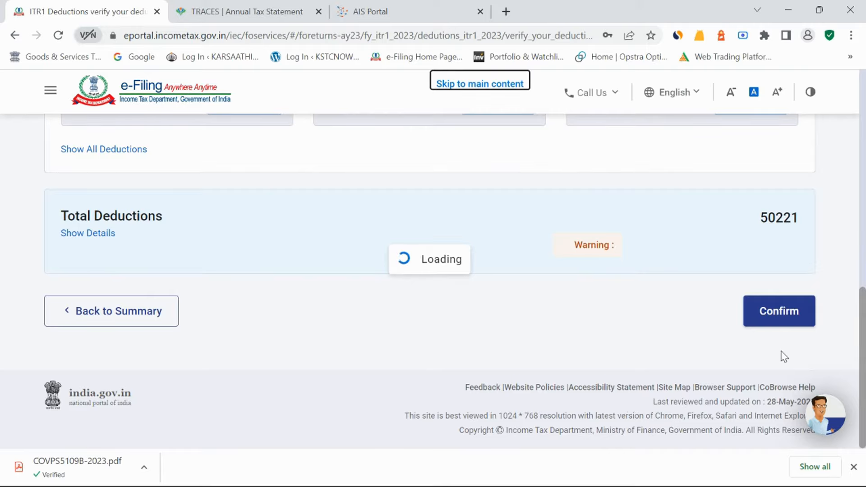
- Confirm the total deductions without adding Section 80D details, going back to the return summary
click(784, 314)
scroll(779, 380, down, 10)
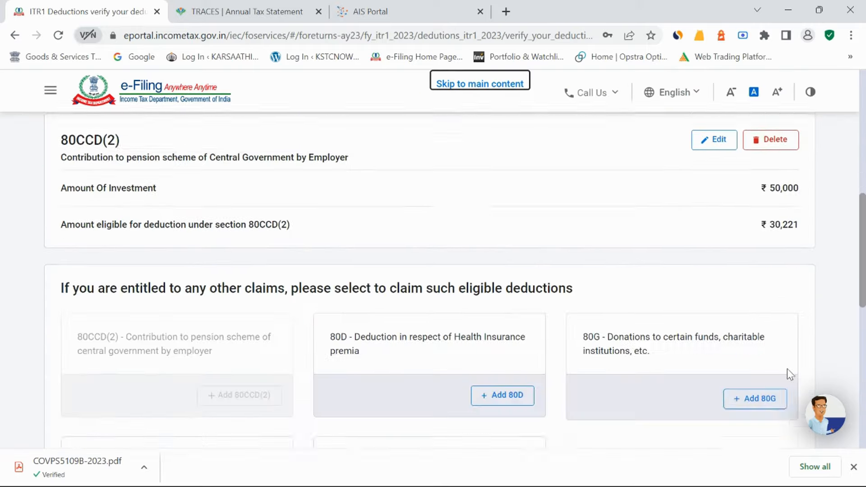
scroll(784, 374, down, 10)
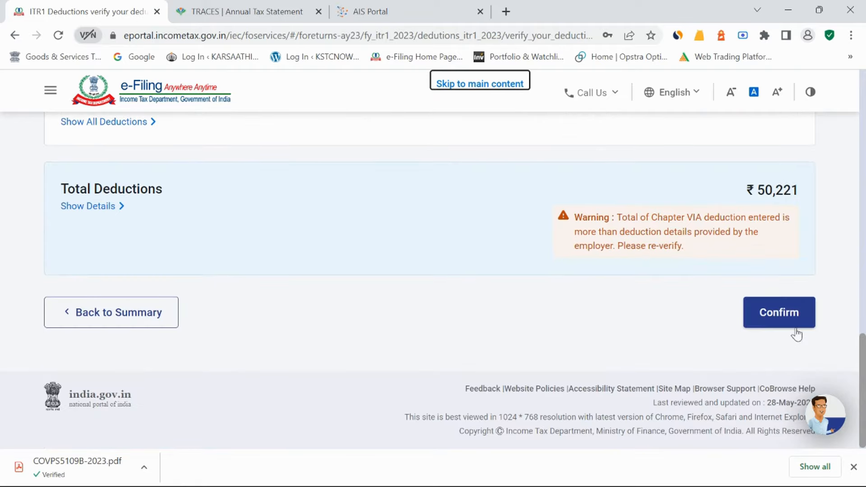
click(794, 329)
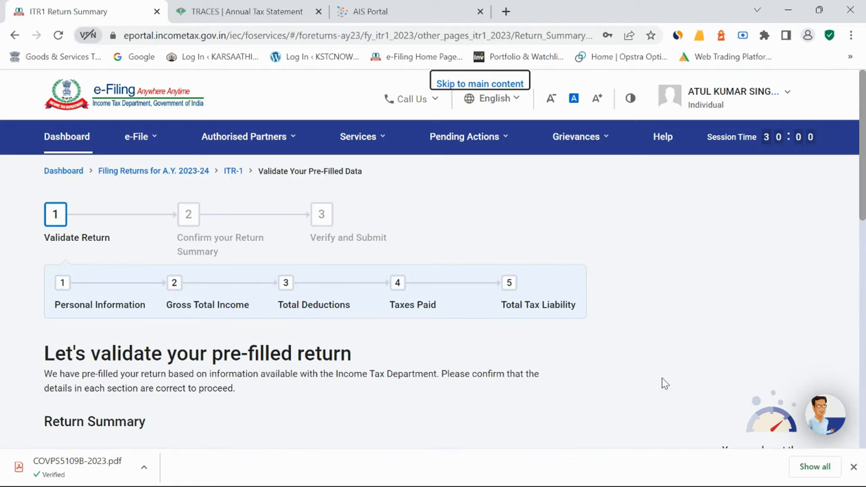
- Reopen the Total Deductions section and continue past its questions to the deduction verification page, keeping the answers as they are
scroll(614, 399, down, 10)
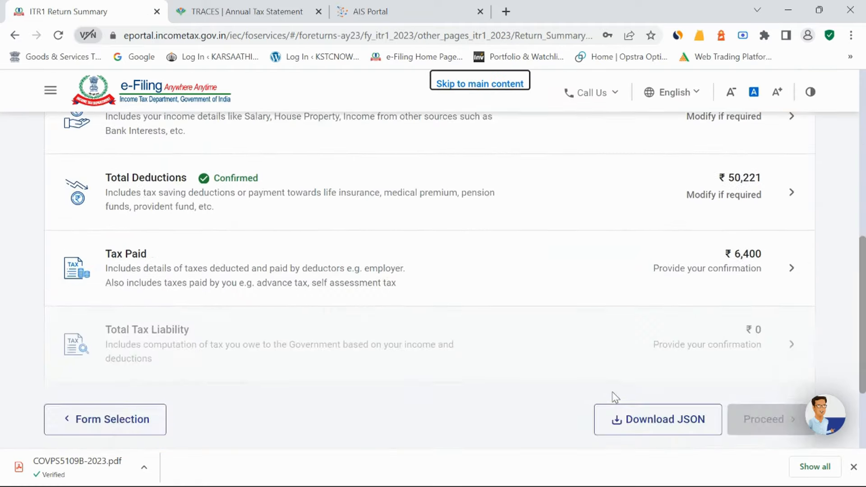
click(750, 220)
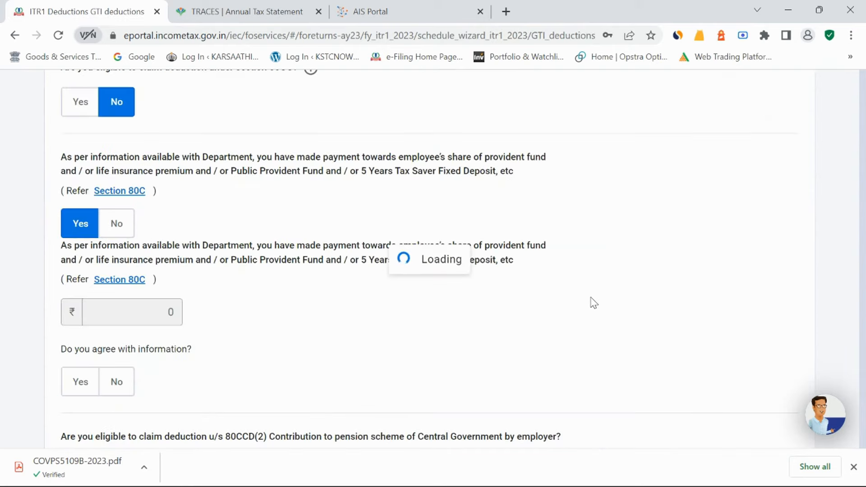
scroll(351, 346, down, 6)
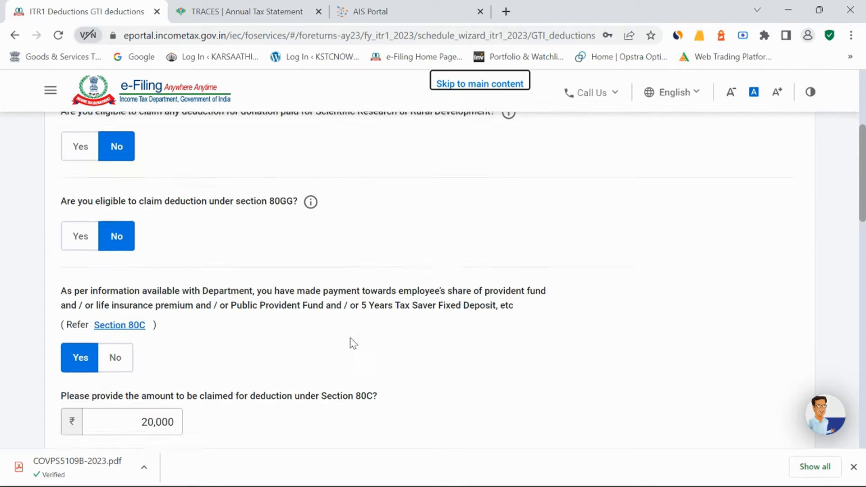
scroll(351, 343, down, 12)
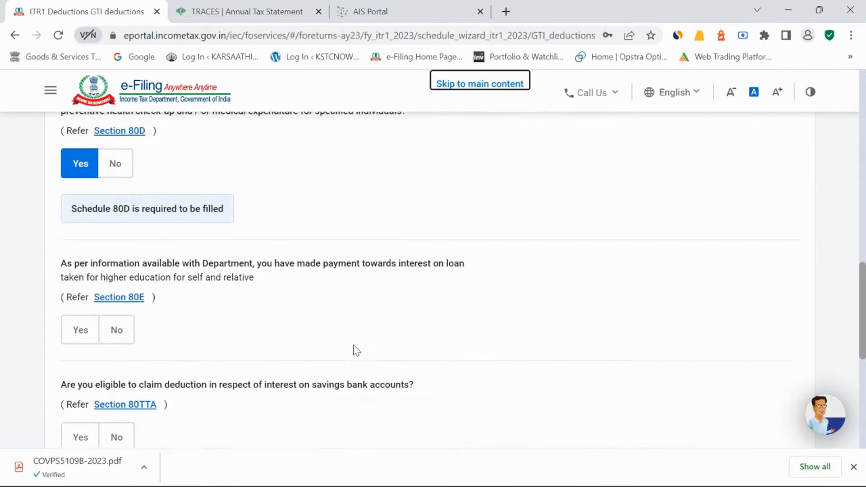
scroll(680, 299, down, 6)
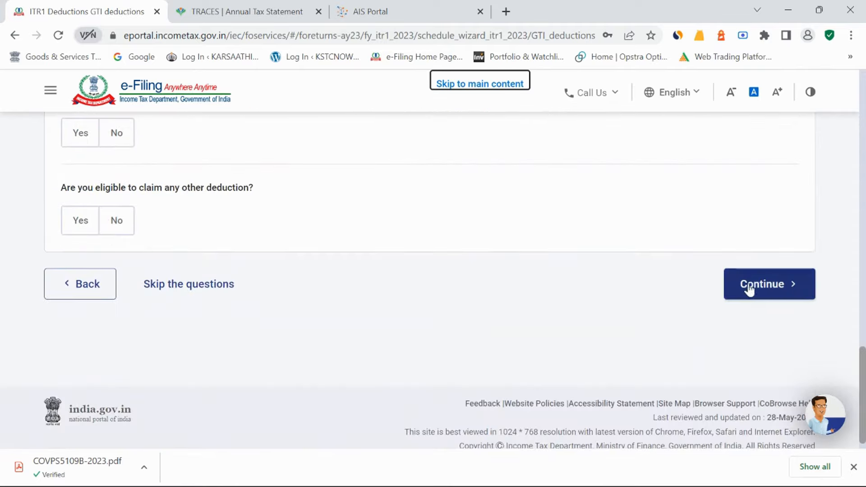
click(748, 289)
- Review the listed 80C and 80CCD(2) deductions and start adding an 80D deduction for health insurance premia
scroll(721, 314, down, 4)
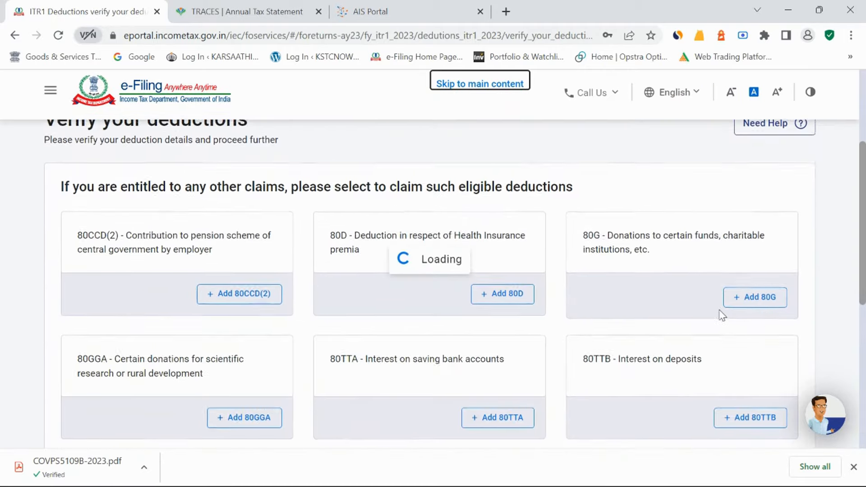
scroll(708, 315, down, 2)
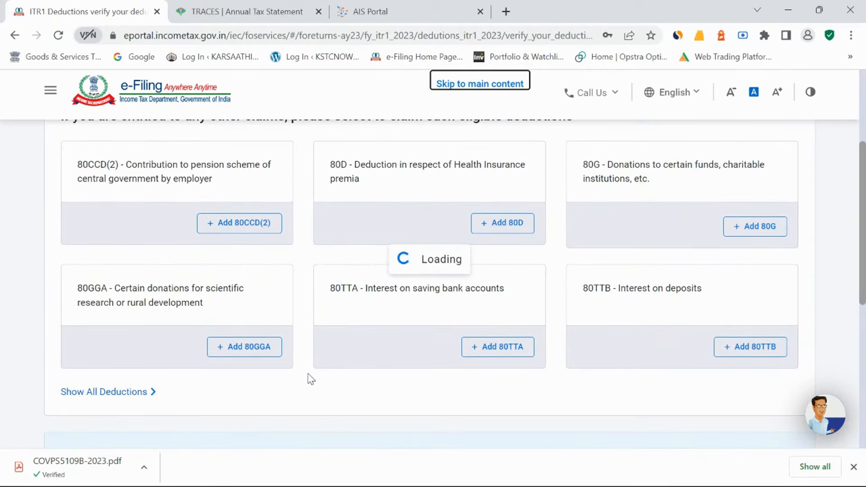
scroll(388, 370, down, 8)
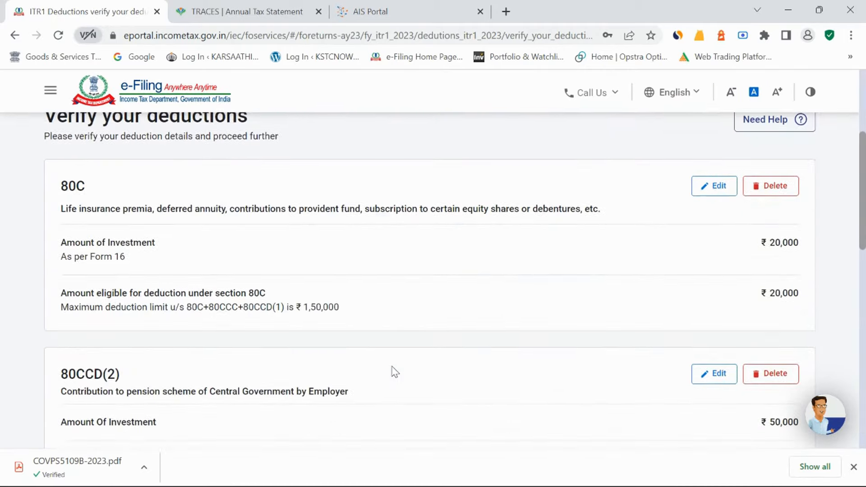
scroll(401, 364, down, 7)
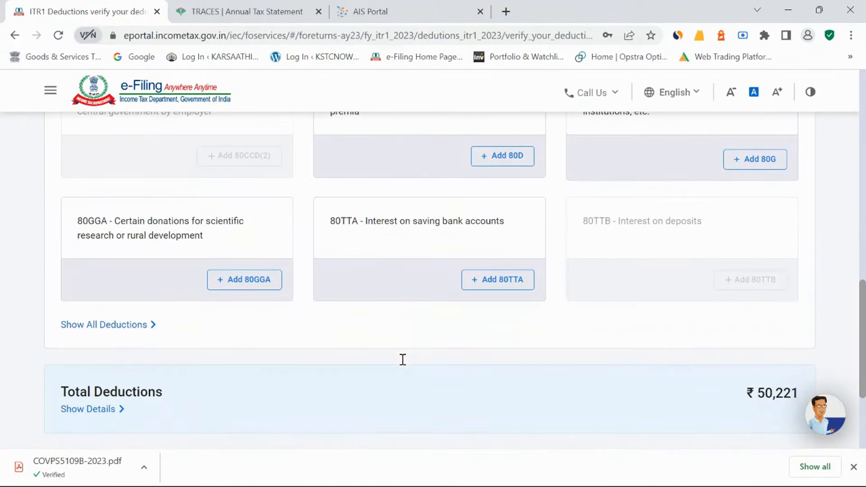
scroll(569, 330, up, 3)
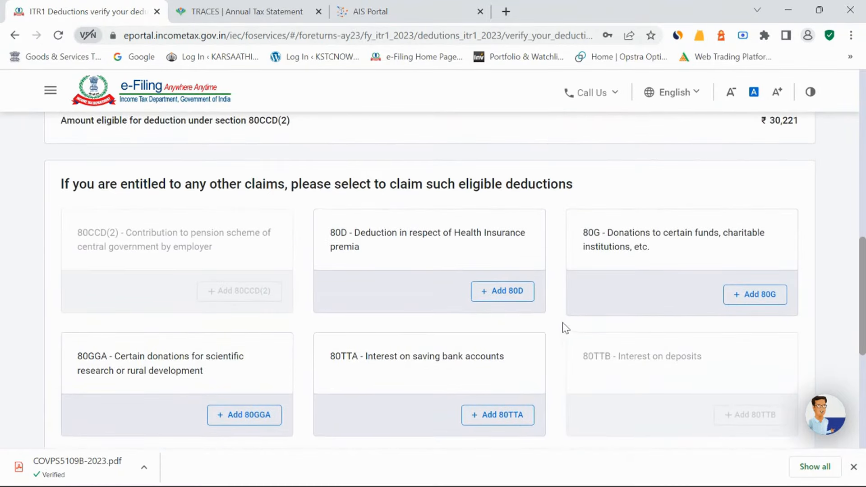
click(510, 296)
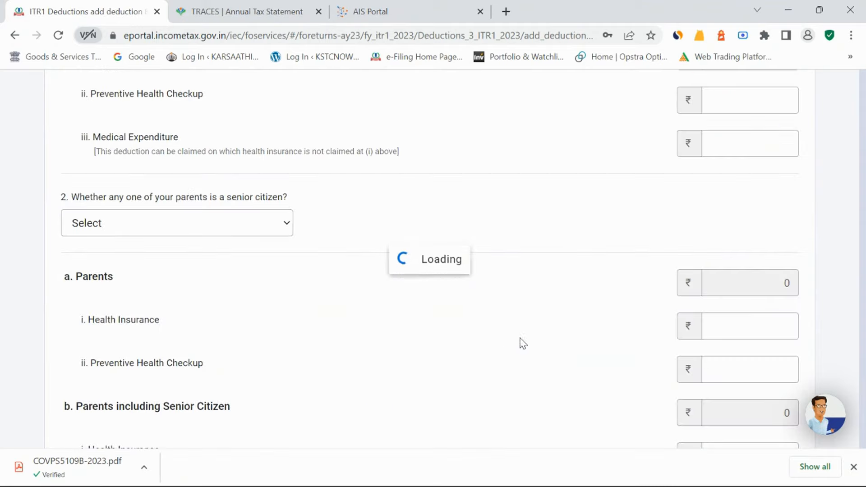
- Try answering Yes to whether the taxpayer or a family member is a senior citizen, and check which 80D amount fields apply
scroll(441, 330, up, 10)
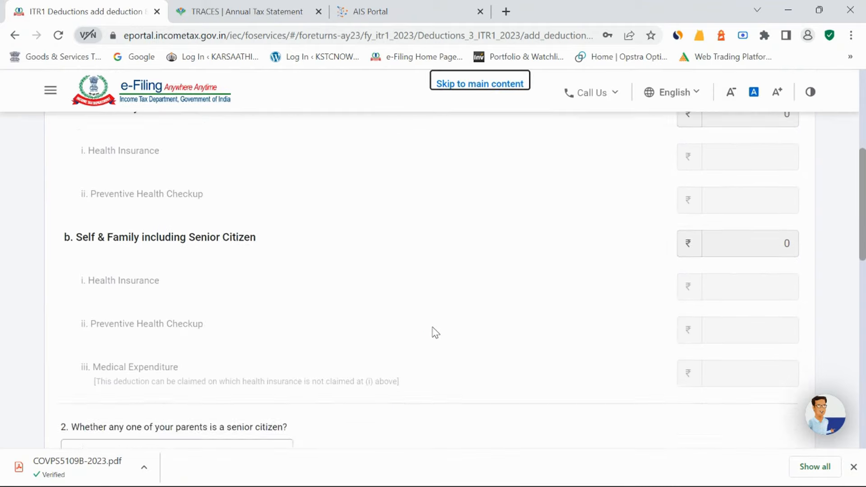
click(257, 265)
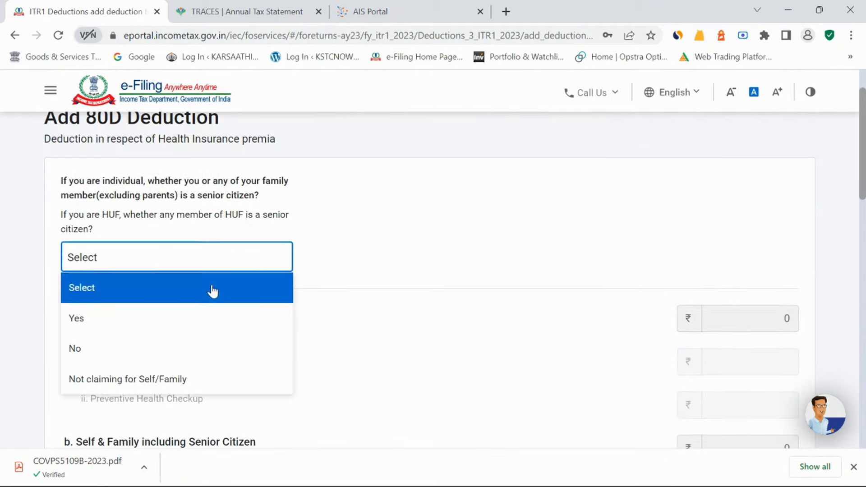
click(173, 321)
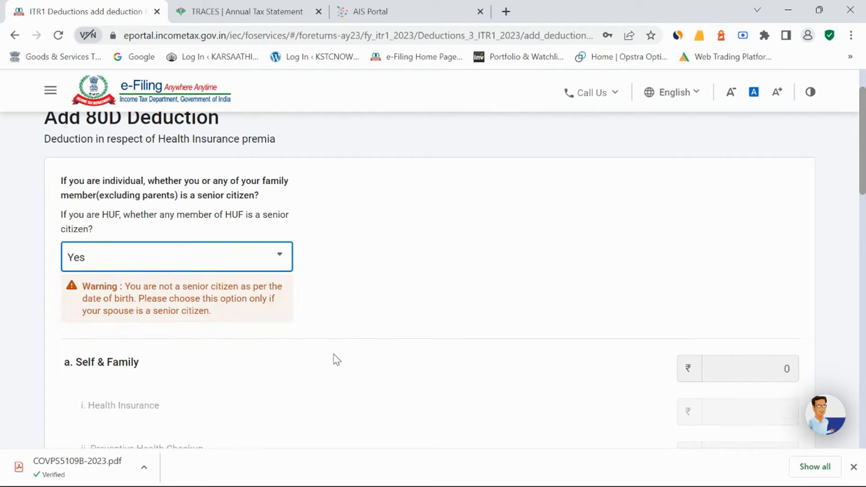
scroll(333, 358, down, 3)
scroll(211, 377, down, 2)
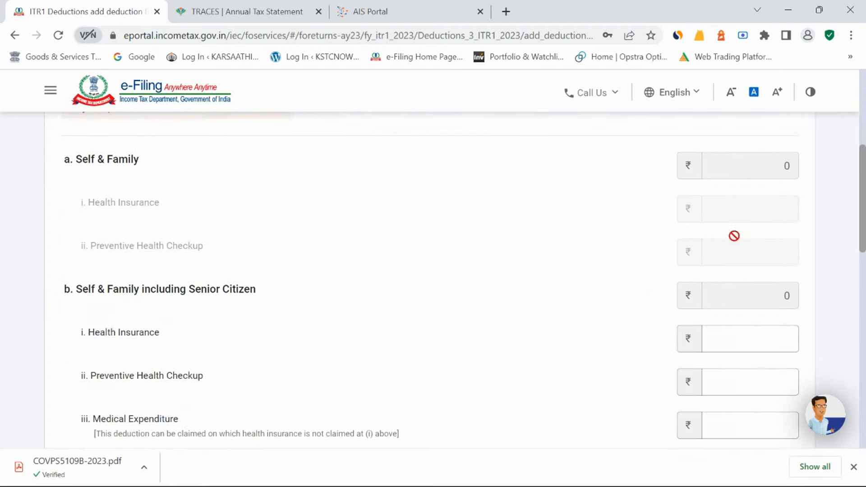
scroll(734, 236, up, 3)
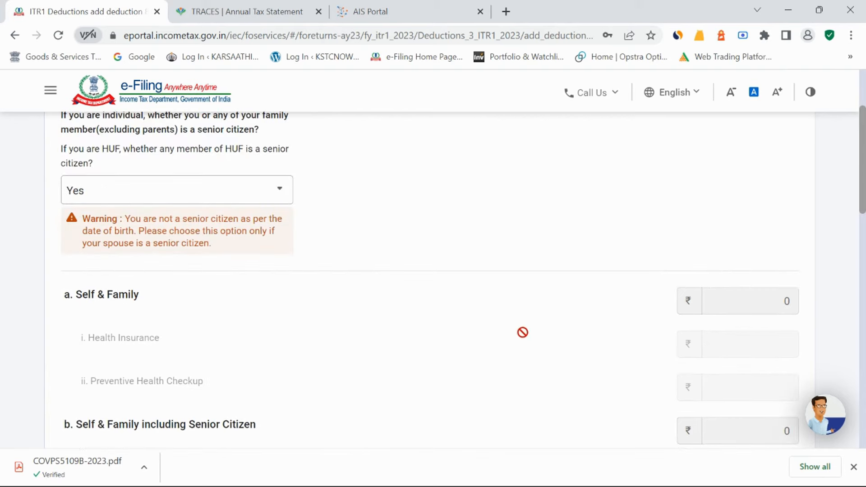
scroll(522, 332, up, 4)
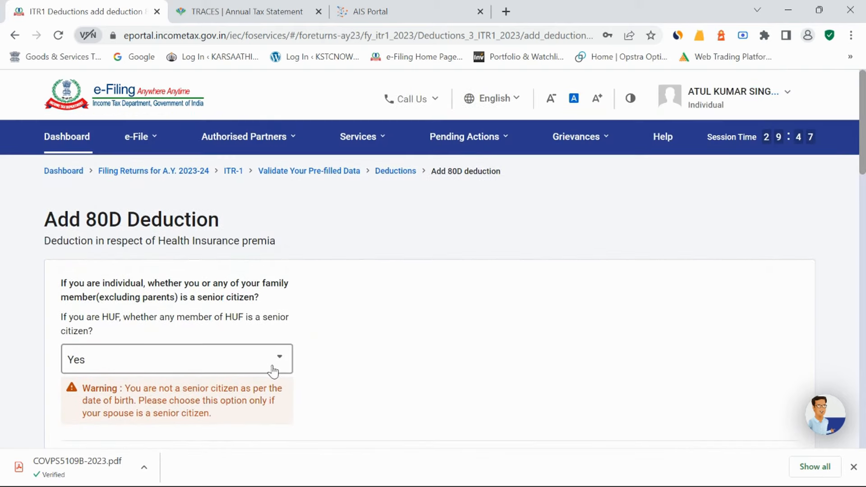
- Answer No to the family senior citizen question, and enter 25,000 for health insurance and 5,000 for preventive health checkup under Self & Family
click(248, 368)
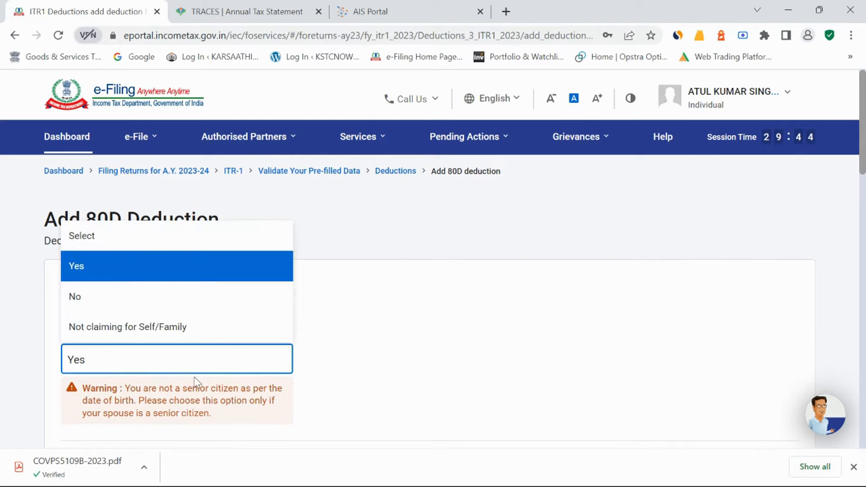
click(82, 299)
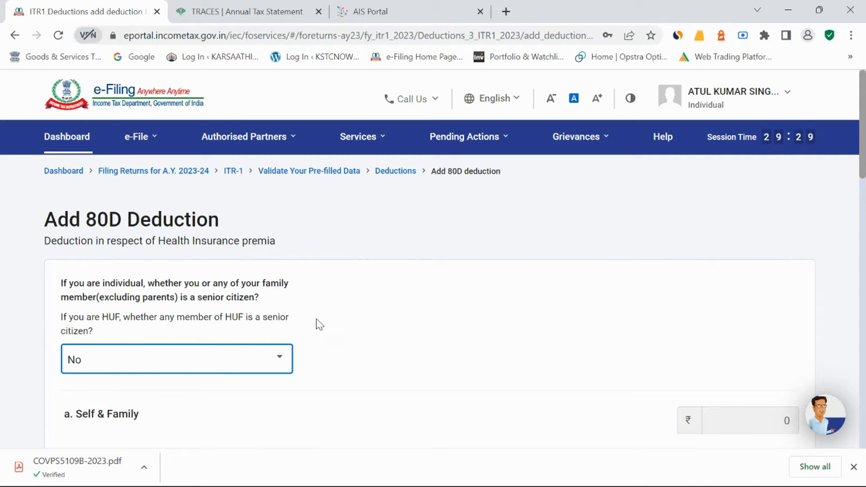
scroll(356, 315, down, 4)
click(721, 301)
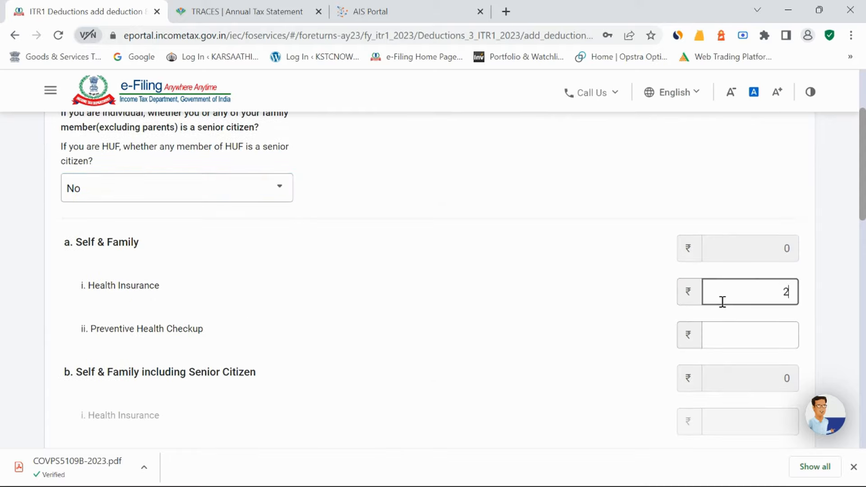
text(25000)
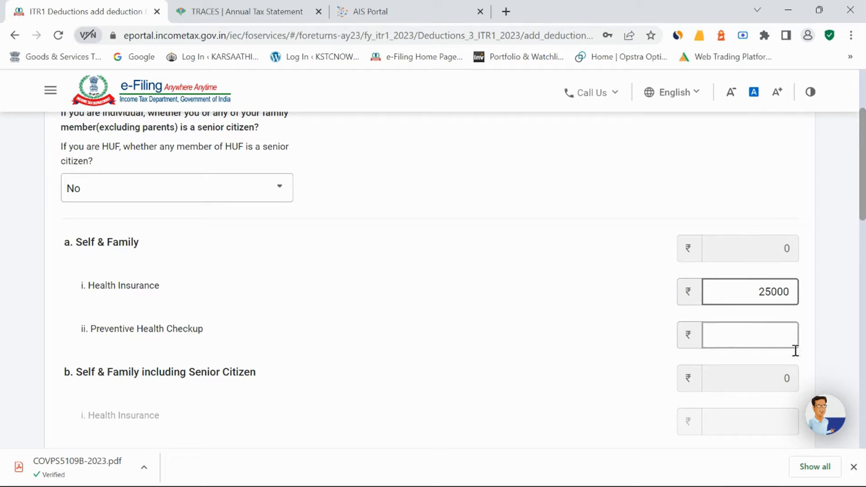
click(769, 333)
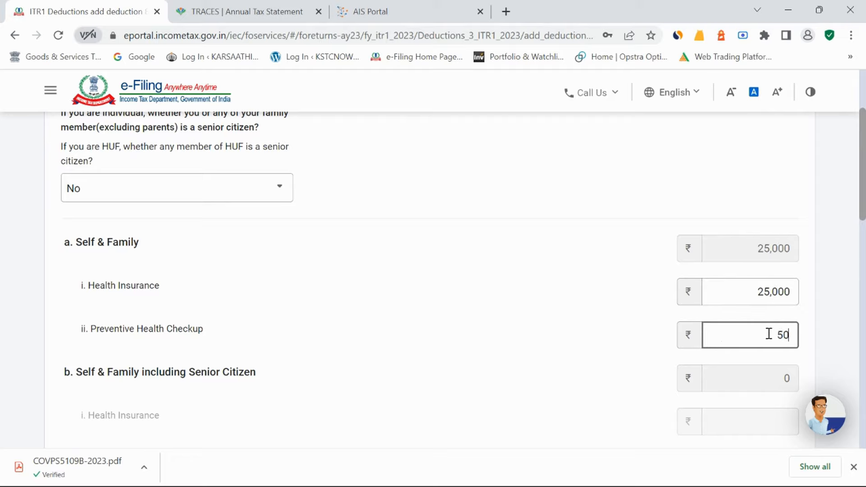
text(5000)
click(566, 281)
- Set the parents' senior citizen question to Not claiming for Parents and add the 80D deduction
scroll(508, 345, down, 3)
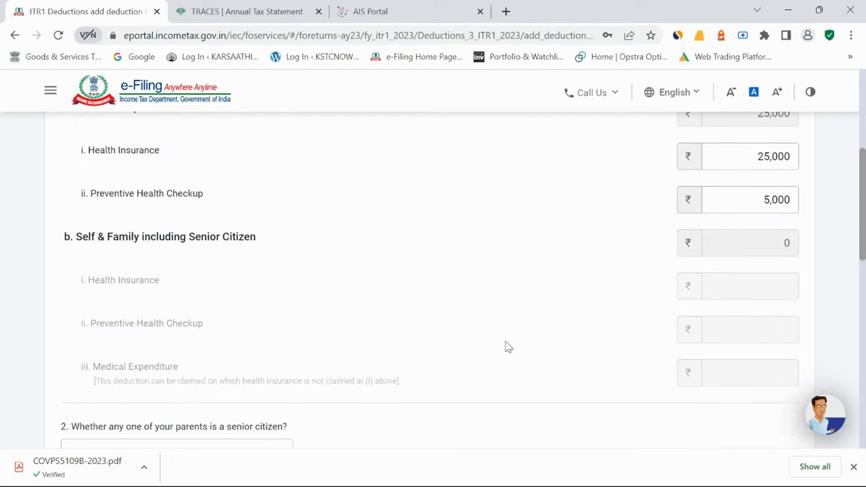
scroll(505, 346, down, 3)
click(205, 319)
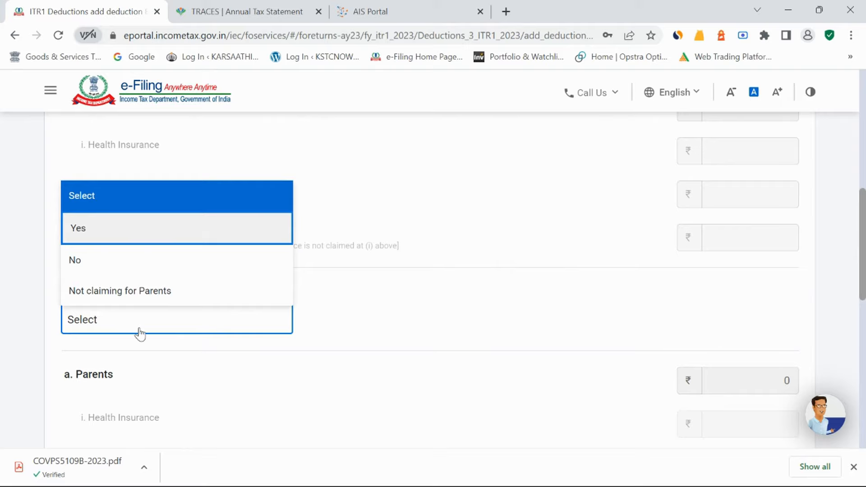
click(160, 300)
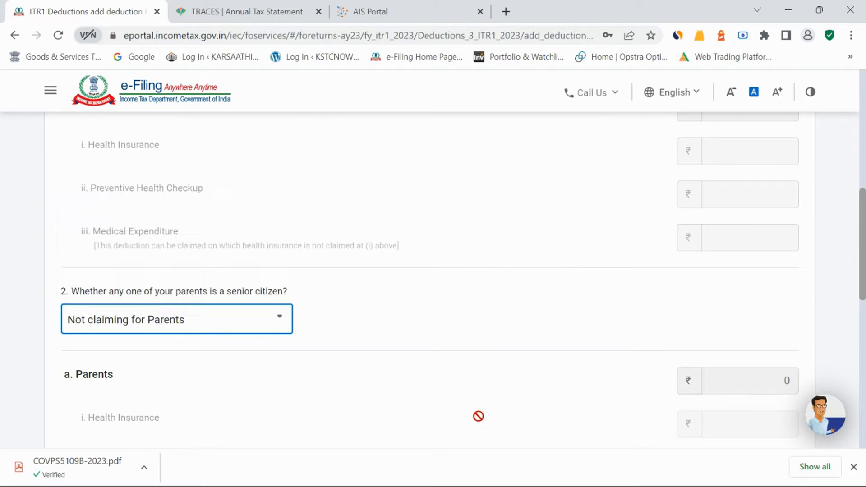
scroll(478, 416, down, 9)
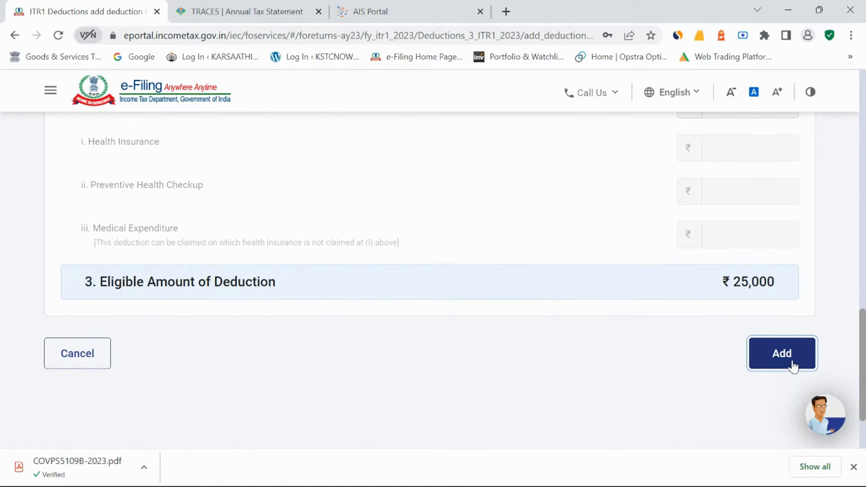
click(792, 365)
- Review the listed 80D and 80CCD(2) deductions and the deduction total, and confirm the deductions section
scroll(668, 372, down, 4)
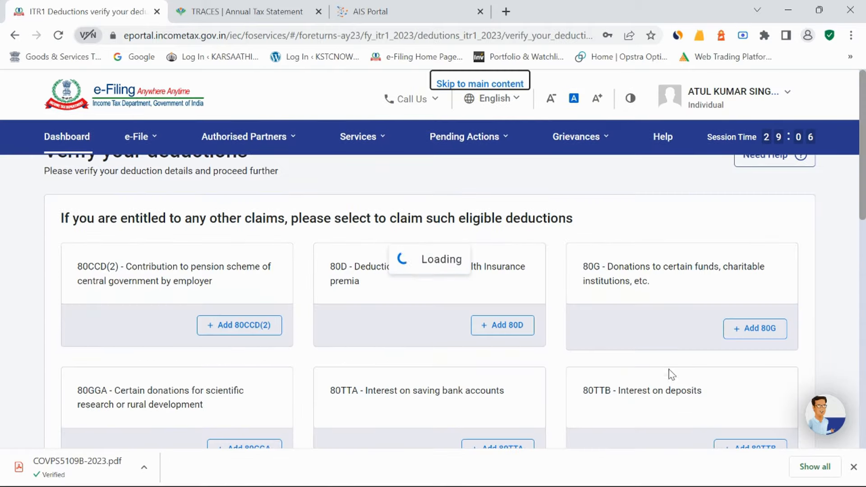
scroll(672, 374, down, 8)
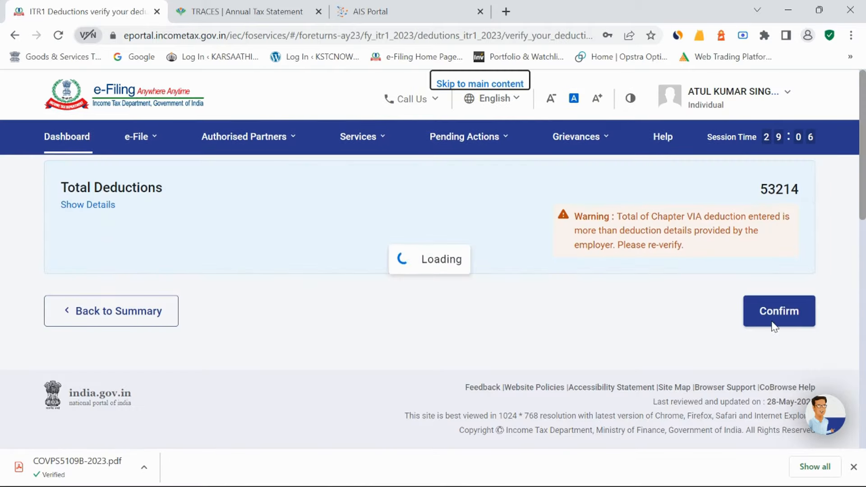
scroll(611, 435, down, 12)
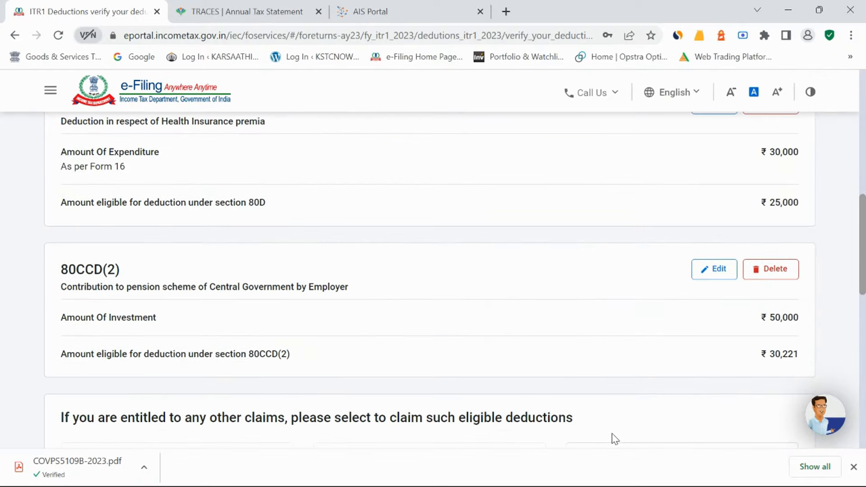
scroll(612, 428, down, 9)
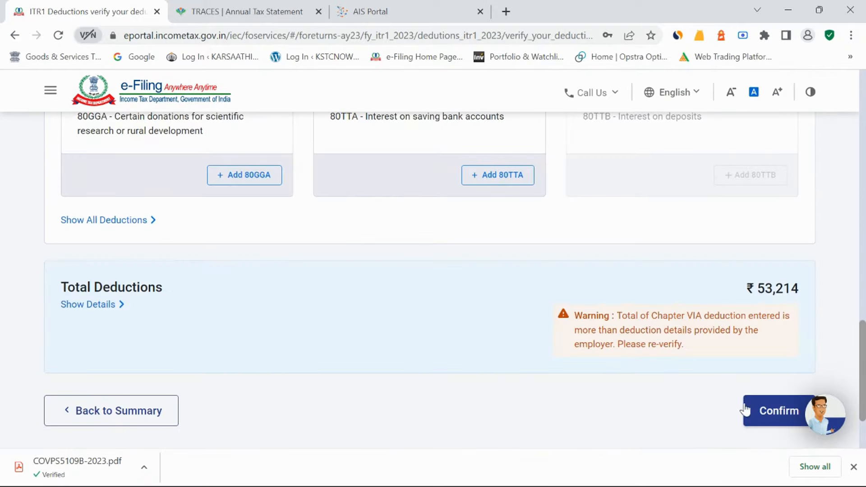
click(760, 413)
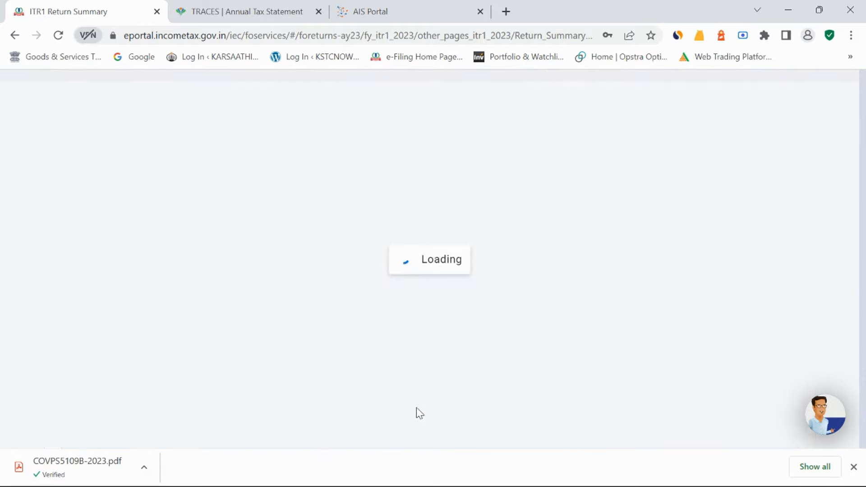
- Open the Tax Paid section from the return summary and show the details of TDS on salary income
scroll(422, 417, down, 6)
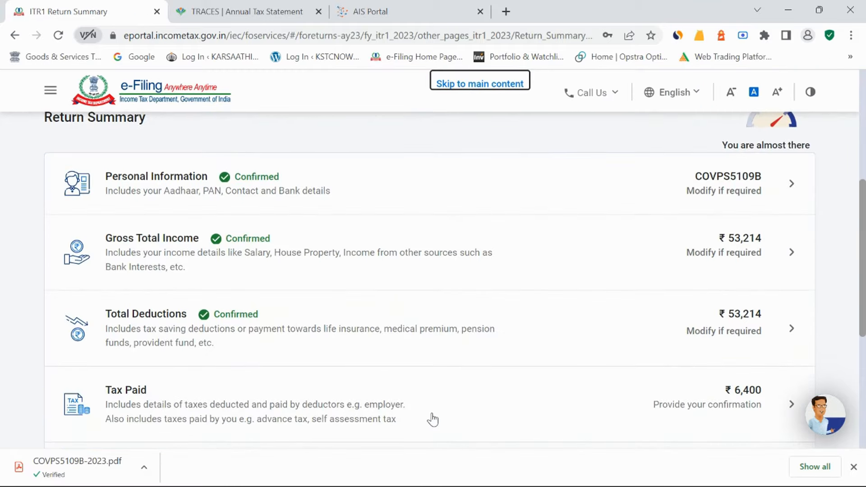
scroll(432, 419, down, 1)
click(584, 328)
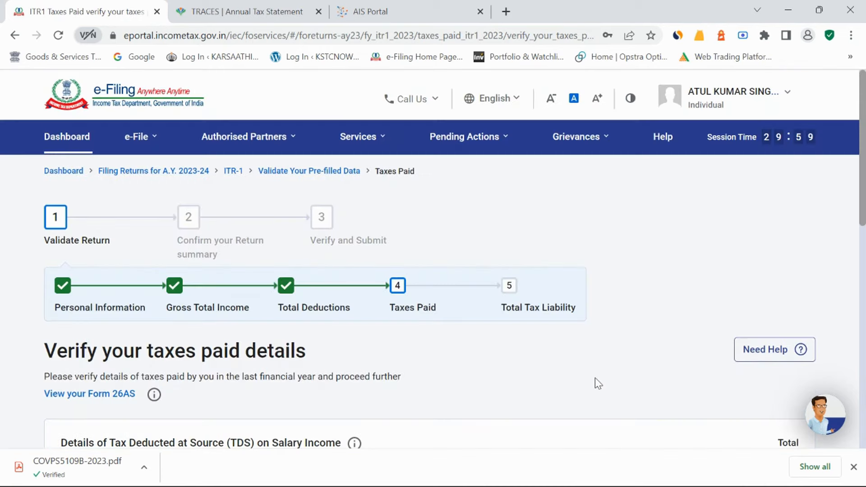
scroll(595, 381, down, 4)
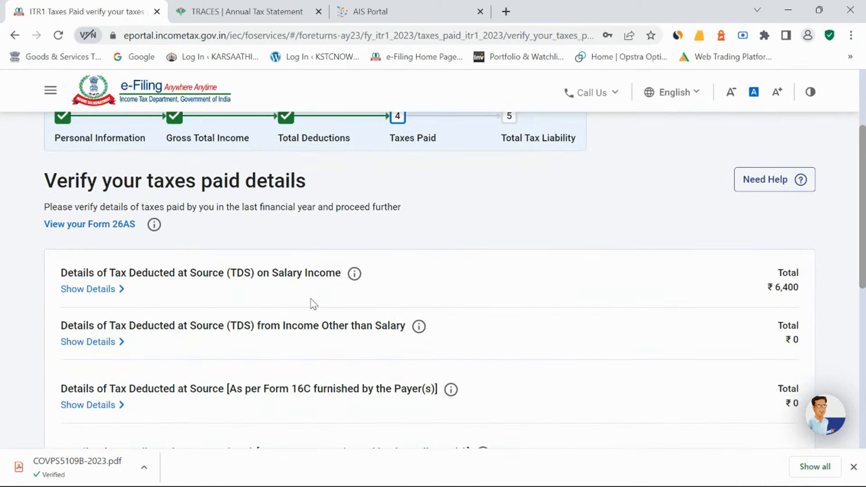
click(67, 291)
scroll(496, 338, down, 1)
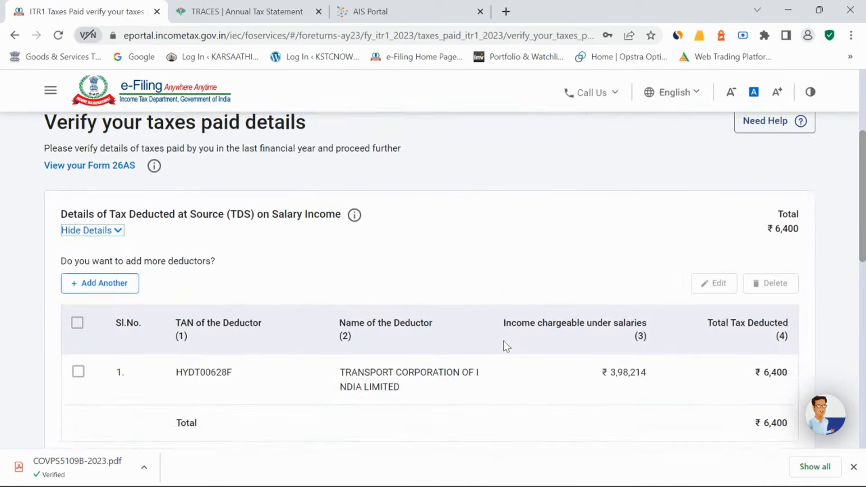
scroll(501, 346, down, 2)
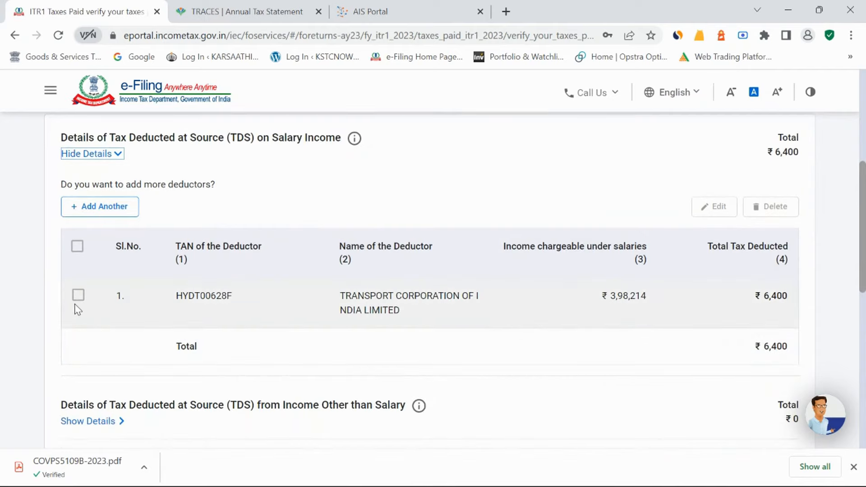
- Open the deductor's salary TDS entry for editing, compare its amounts with the annual tax statement PDF in Adobe Acrobat Reader, and save the entry
click(78, 298)
click(714, 206)
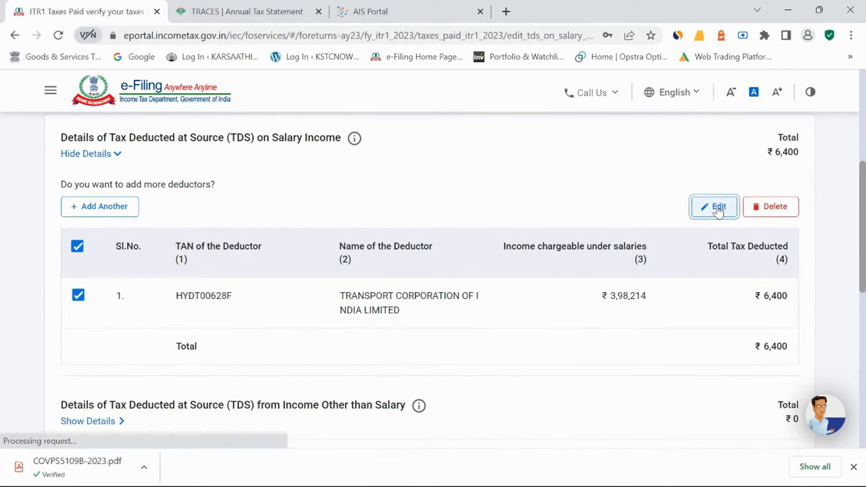
scroll(544, 366, down, 2)
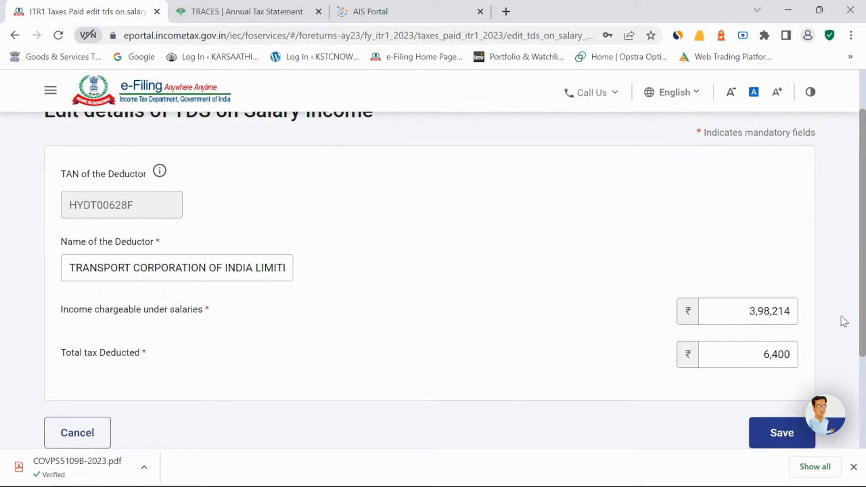
click(790, 354)
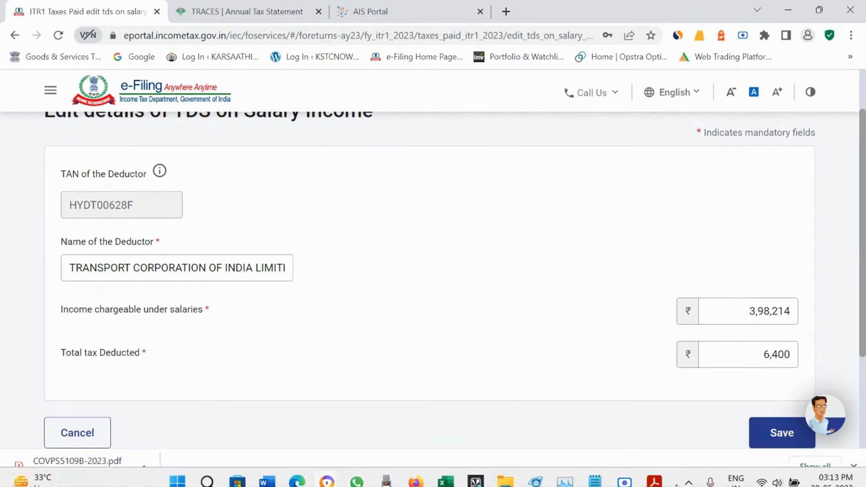
click(654, 470)
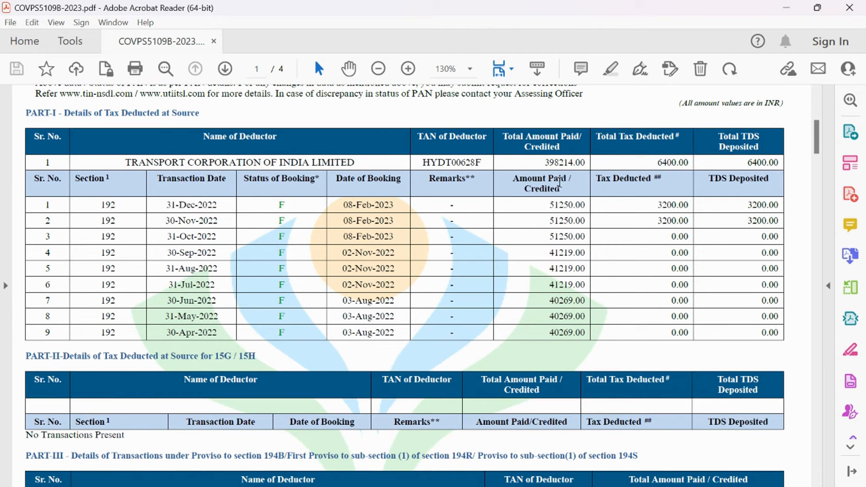
mouse_move(594, 476)
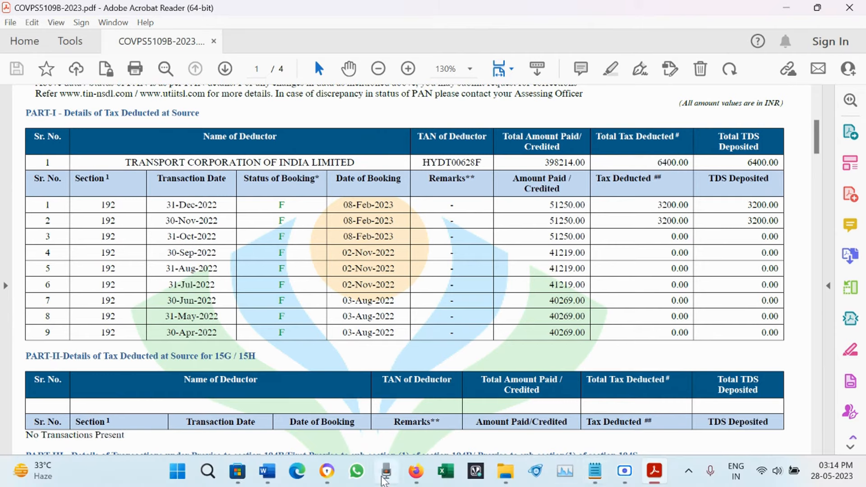
mouse_move(326, 471)
click(251, 435)
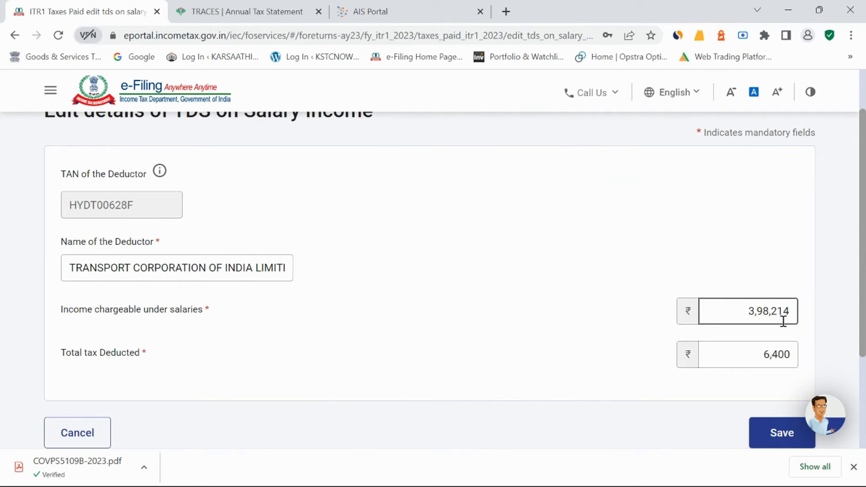
click(768, 433)
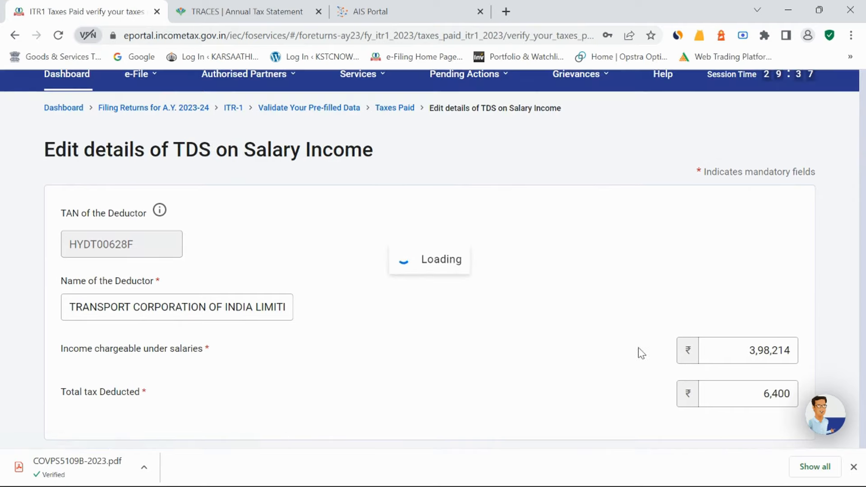
- Reopen the deductor's salary TDS entry to check its TAN, deductor name, income and tax deducted, and save it again
scroll(292, 388, down, 4)
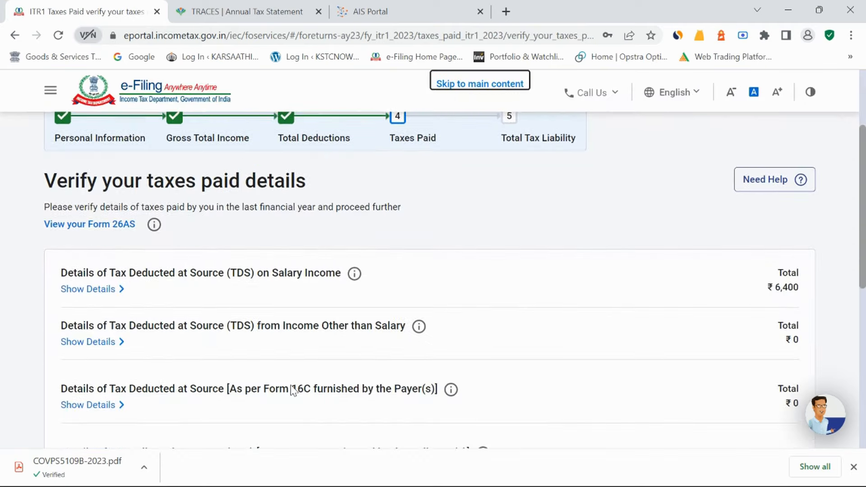
click(82, 292)
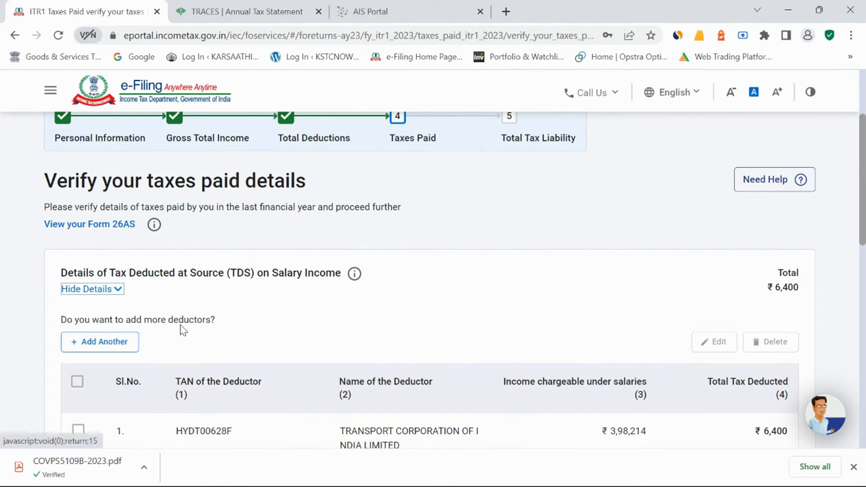
scroll(722, 343, down, 2)
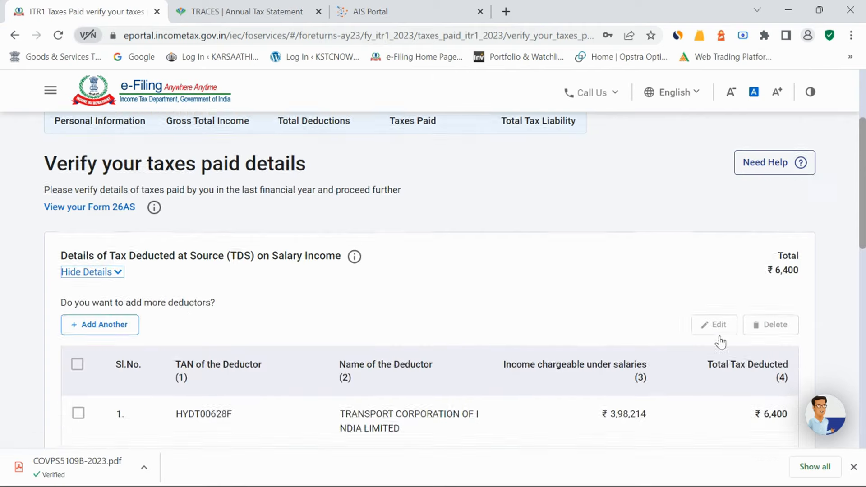
click(225, 375)
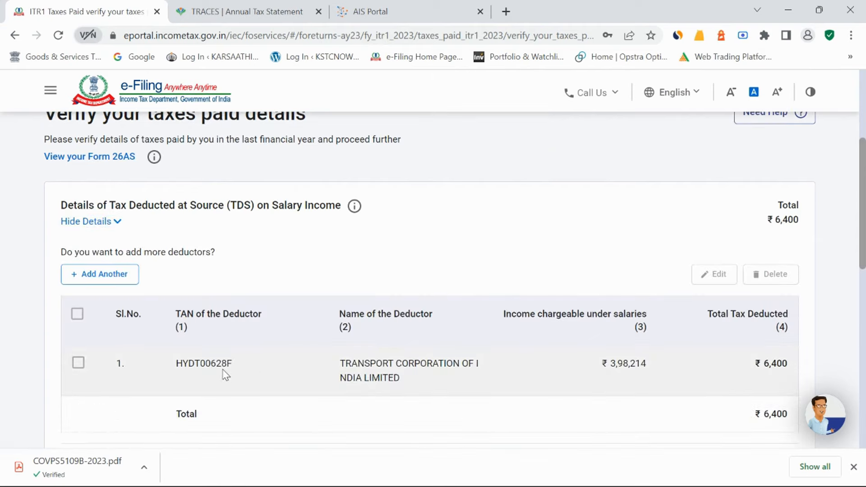
click(77, 363)
click(718, 276)
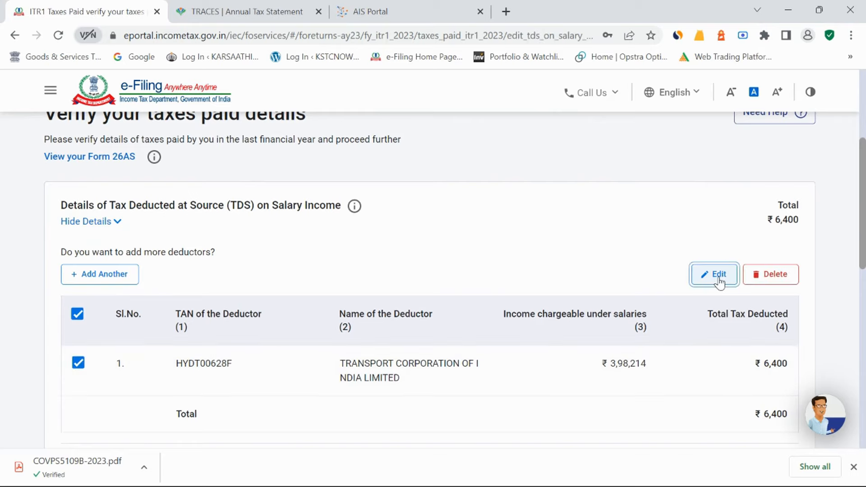
scroll(691, 309, down, 2)
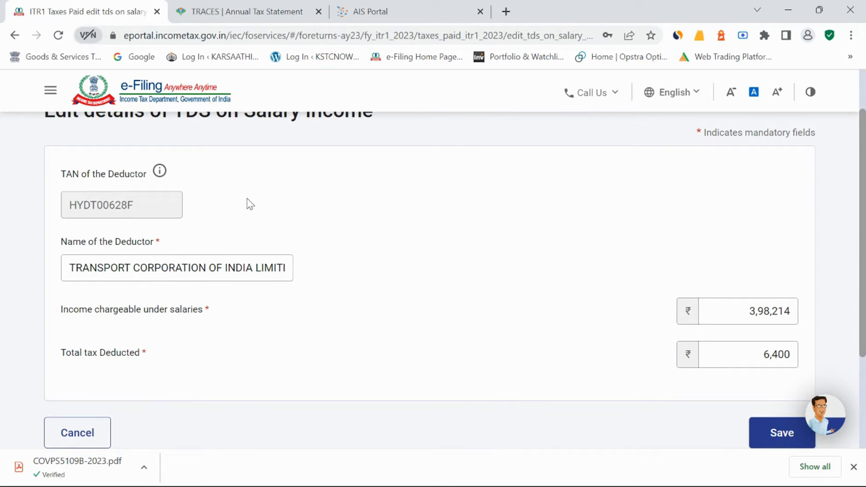
click(788, 434)
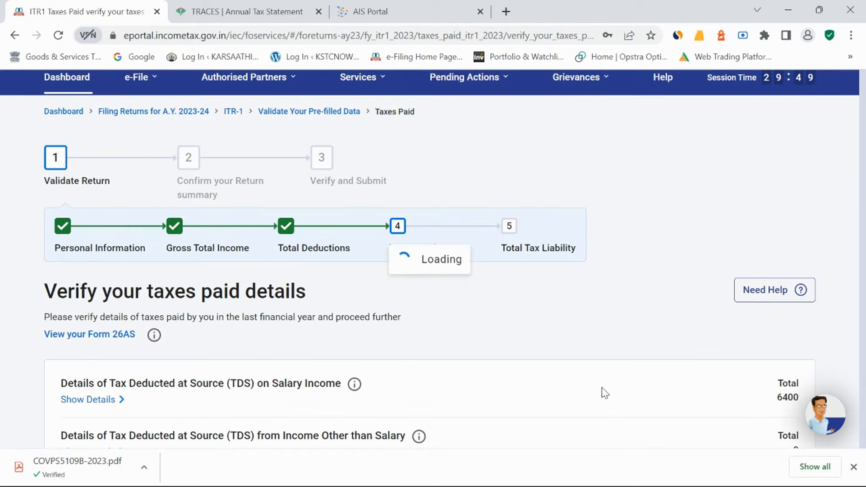
- Confirm the taxes paid section and open Total Tax Liability from the return summary
scroll(667, 383, down, 10)
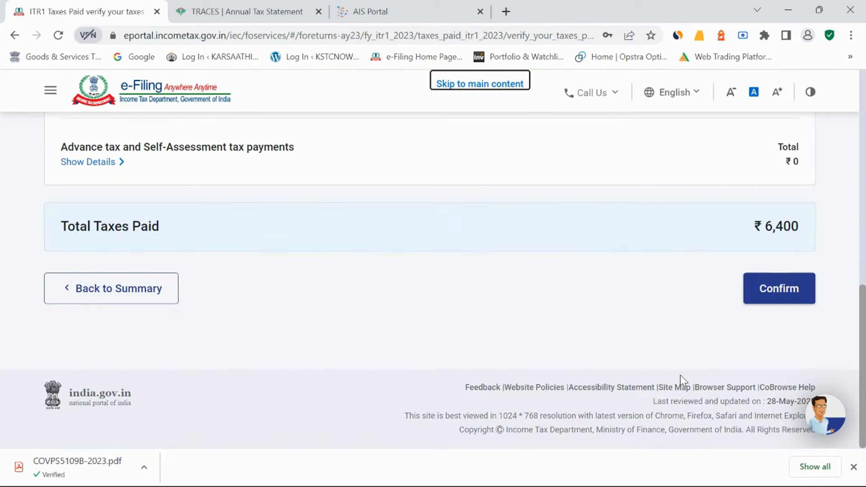
click(776, 294)
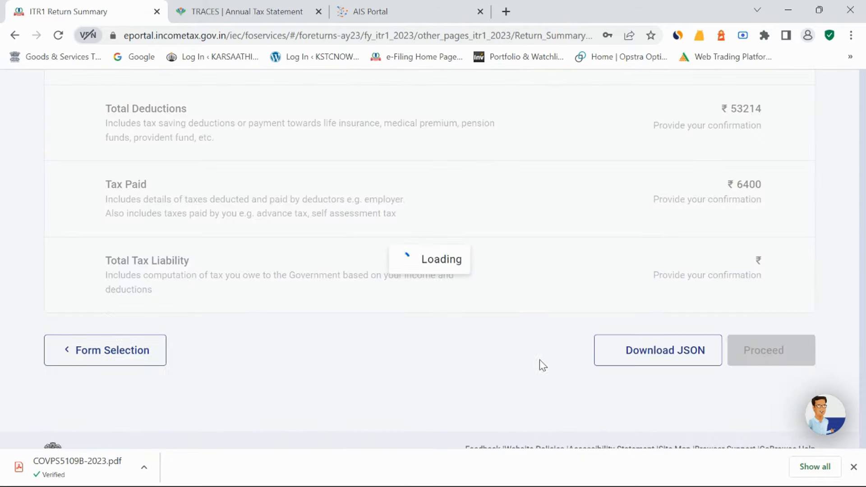
scroll(572, 371, down, 10)
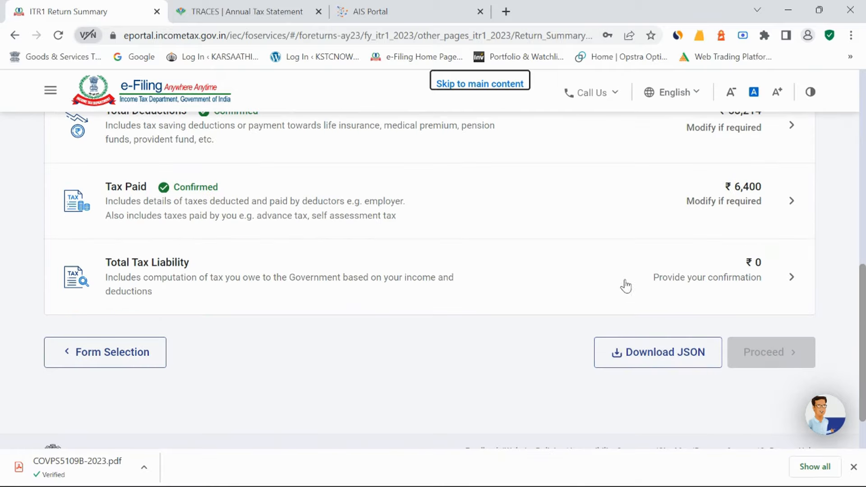
click(622, 286)
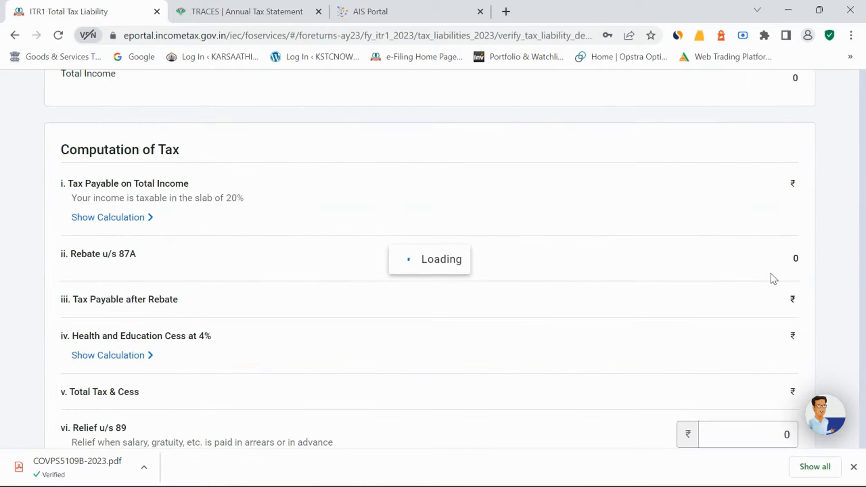
- Review the computation of income, tax payable, interest and fees in the tax liability details
scroll(785, 296, down, 5)
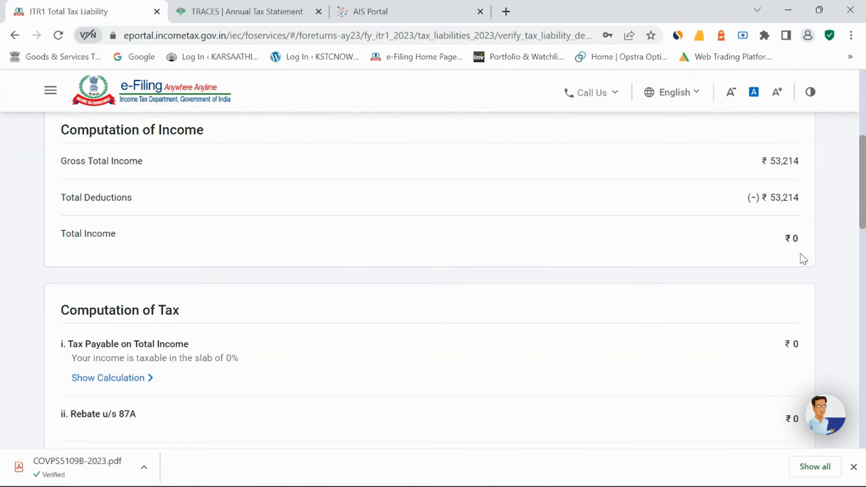
scroll(799, 280, up, 1)
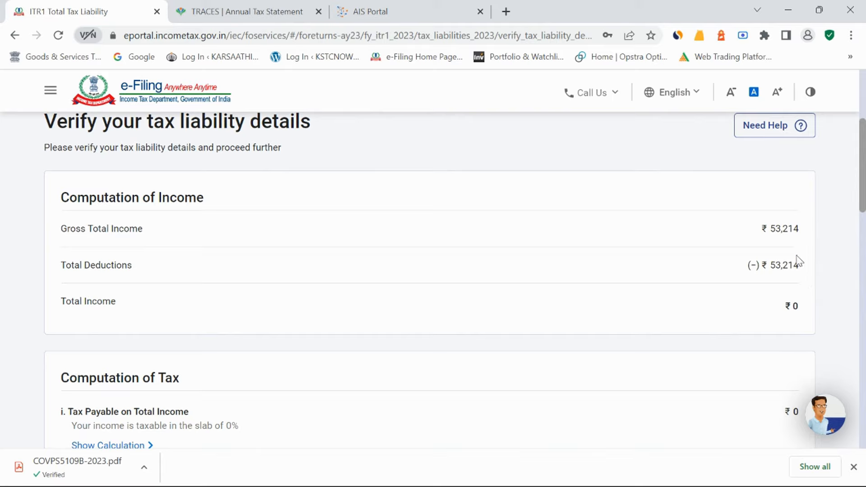
scroll(607, 334, down, 15)
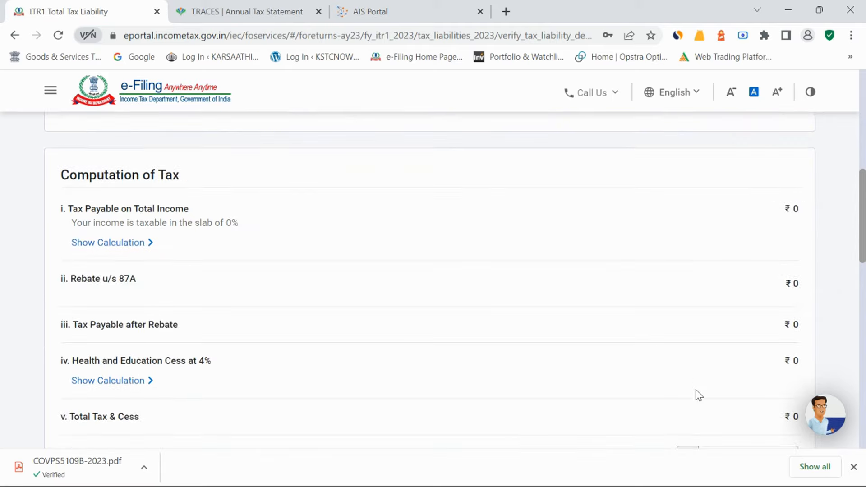
scroll(690, 399, down, 5)
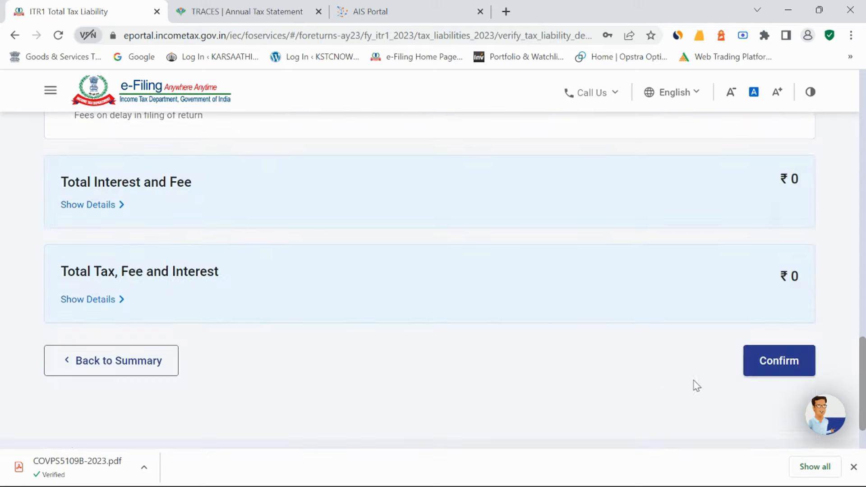
- Go back to the return summary without confirming the tax liability and reopen the Total Deductions section
click(156, 371)
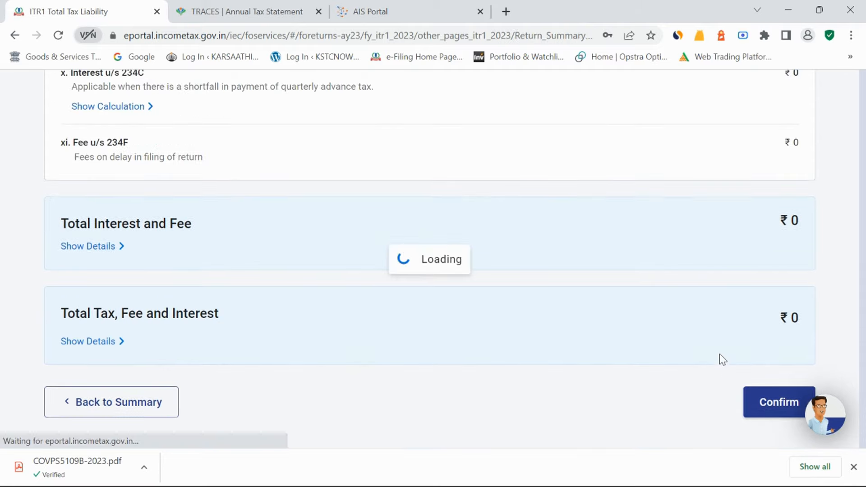
scroll(498, 401, down, 8)
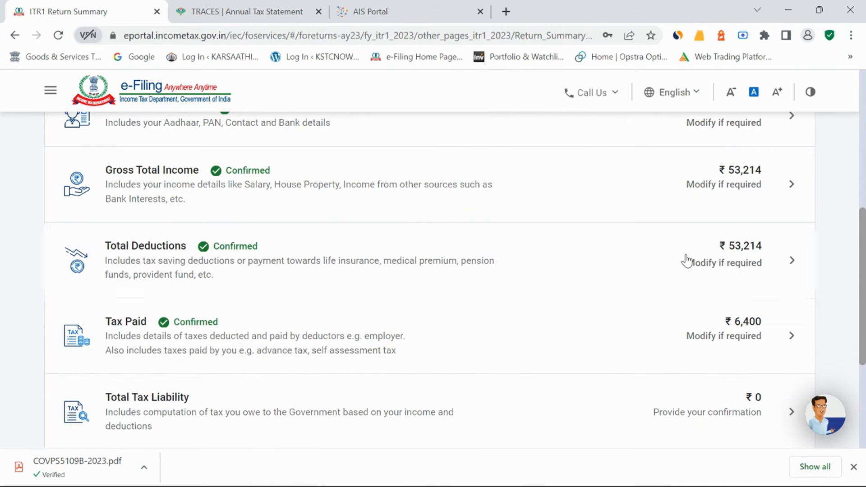
click(685, 260)
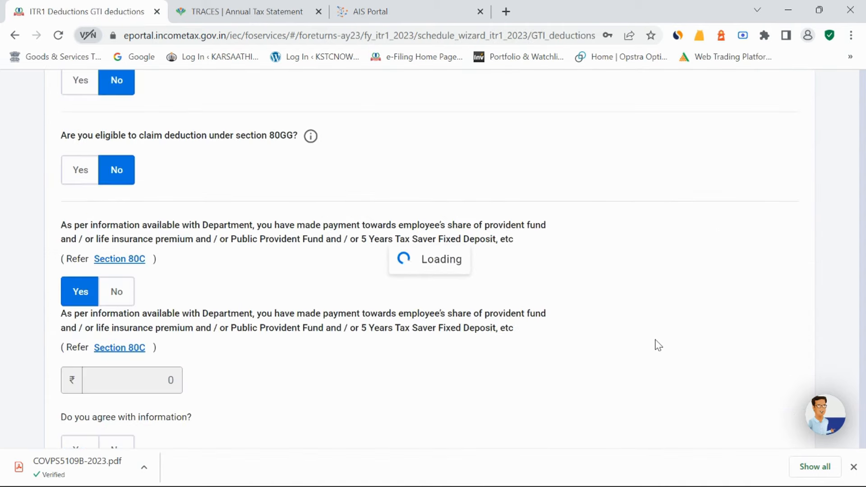
- Check the deduction eligibility answers and the Section 80C and 80CCD(2) amounts, and continue to the deductions verification page
scroll(282, 383, down, 5)
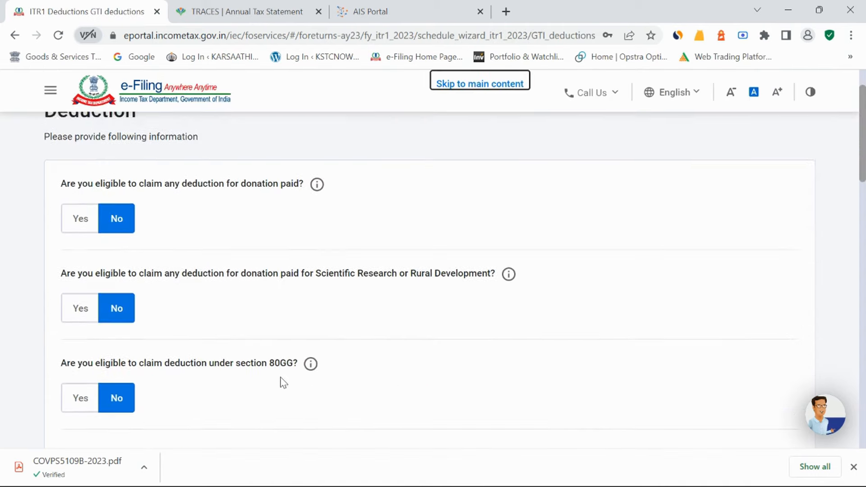
scroll(142, 392, down, 3)
scroll(239, 344, down, 3)
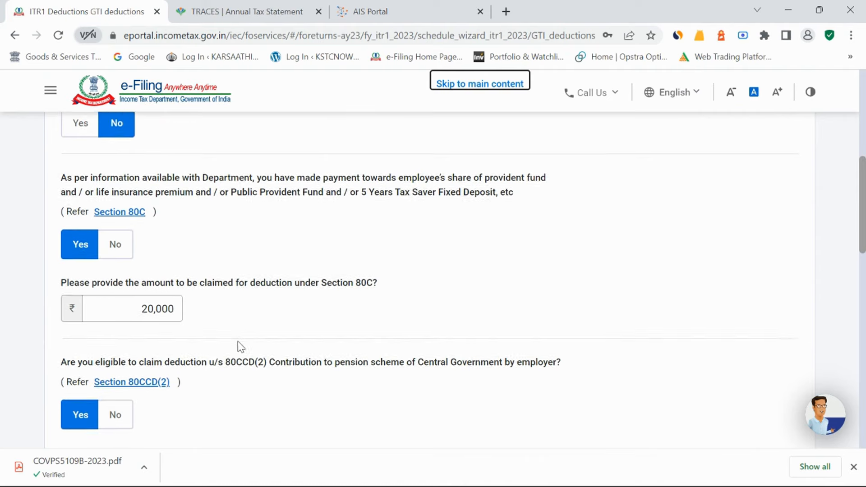
click(162, 345)
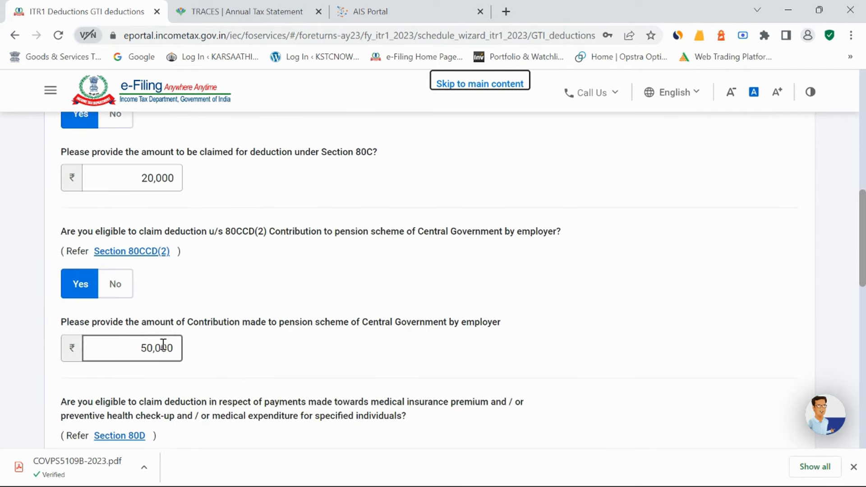
double_click(163, 346)
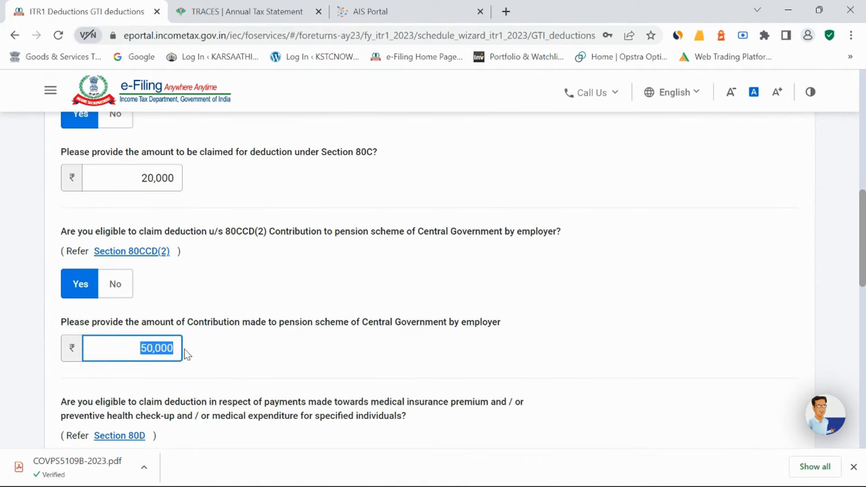
scroll(627, 387, down, 14)
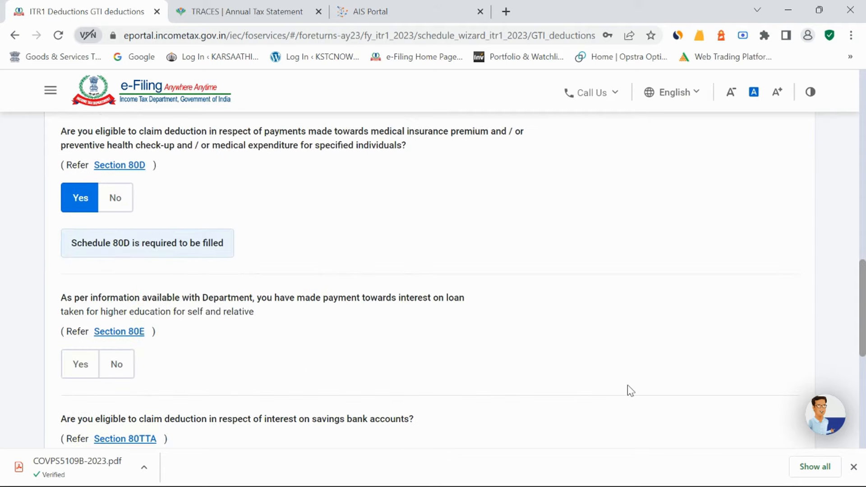
click(780, 271)
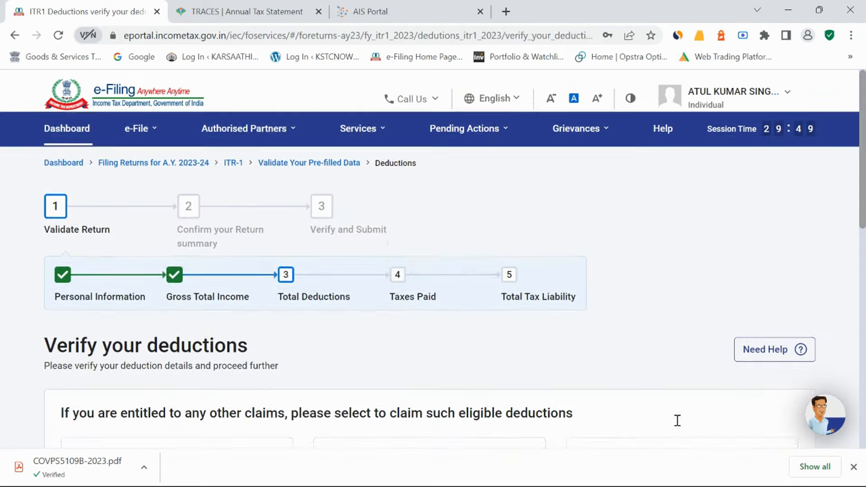
- Check the 80C and 80D deduction entries and the total, and confirm the Total Deductions section
scroll(696, 417, down, 2)
scroll(701, 419, down, 9)
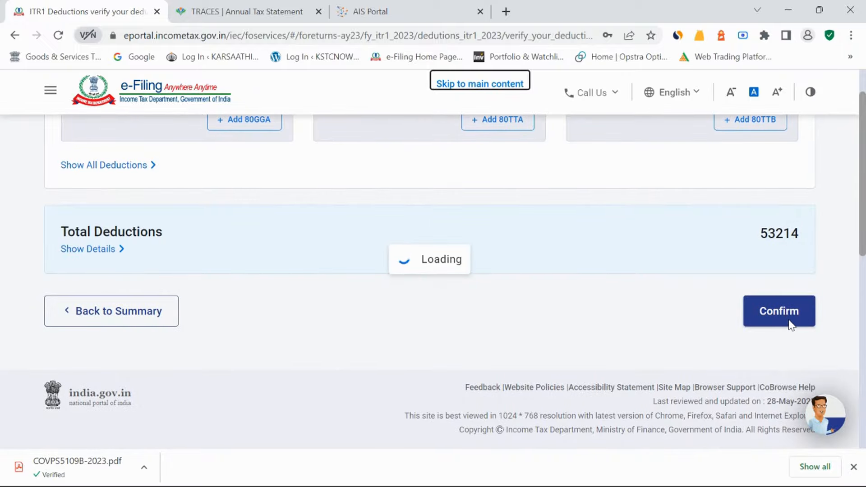
scroll(781, 363, down, 7)
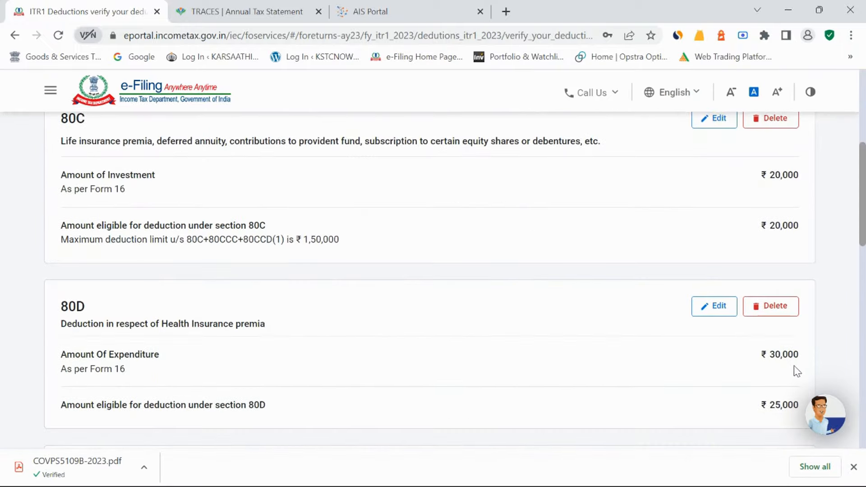
scroll(797, 370, down, 12)
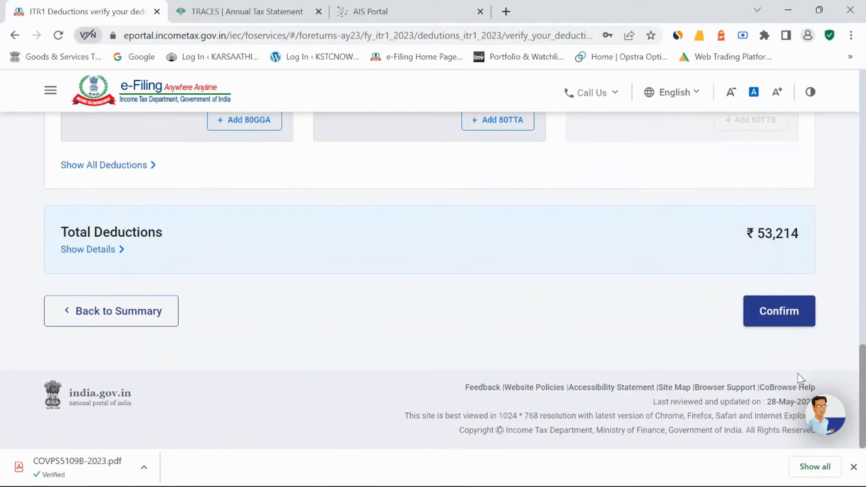
click(767, 323)
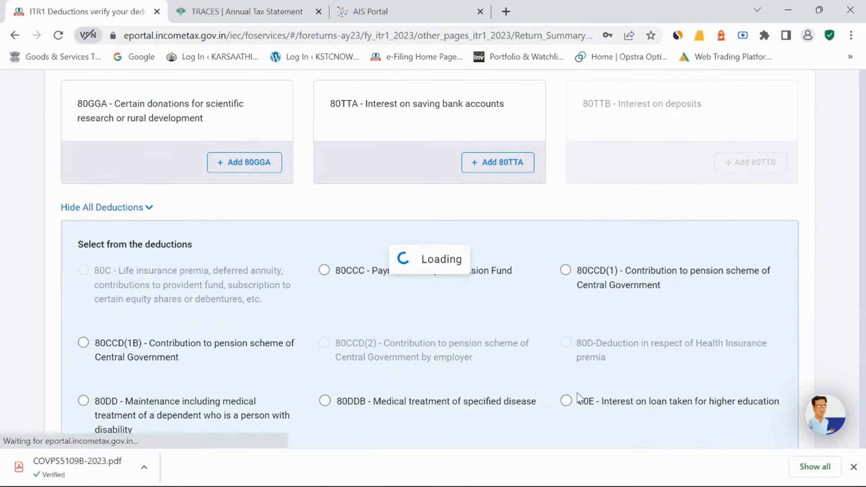
- Open Total Tax Liability from the return summary, check the tax, interest and fee computation, and confirm the section
scroll(640, 396, down, 8)
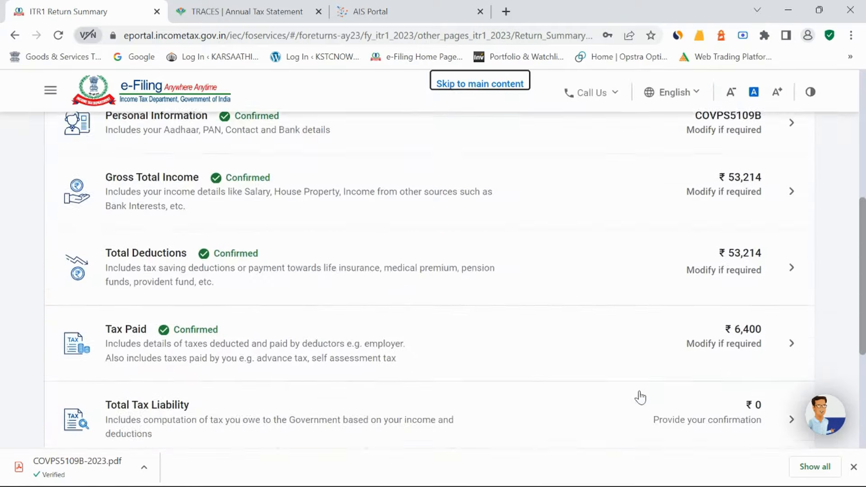
scroll(639, 395, down, 2)
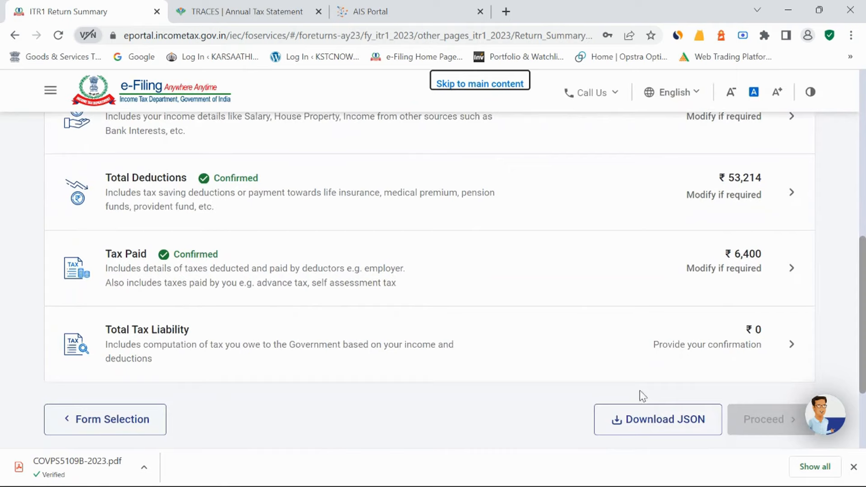
click(730, 347)
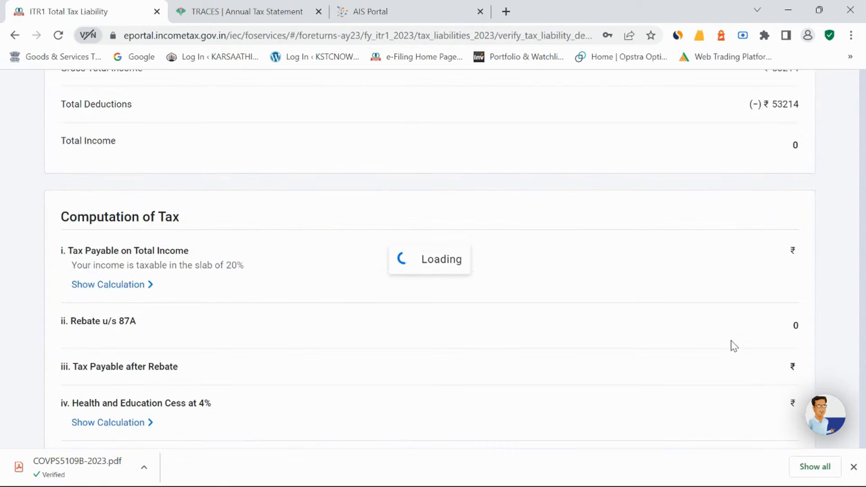
scroll(736, 339, down, 2)
scroll(738, 342, down, 9)
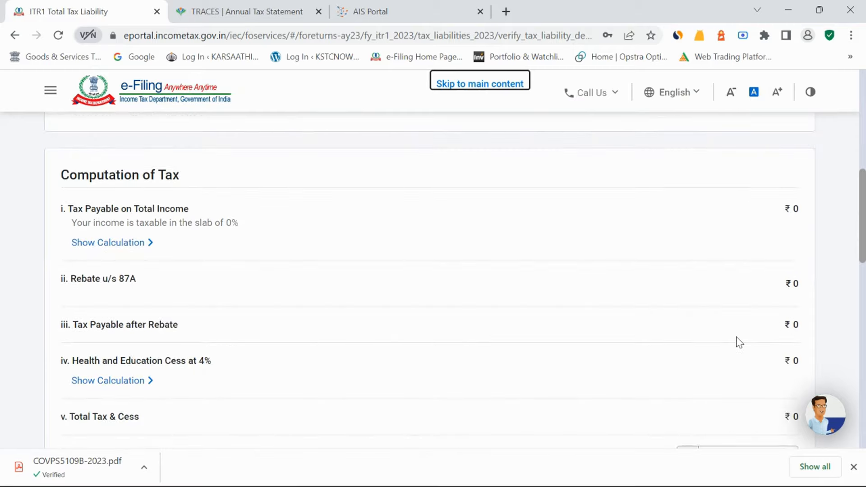
scroll(737, 337, down, 10)
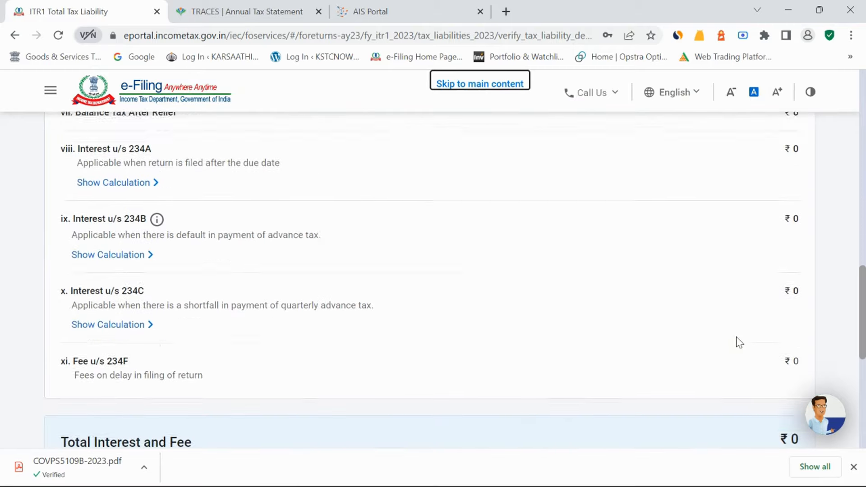
click(782, 302)
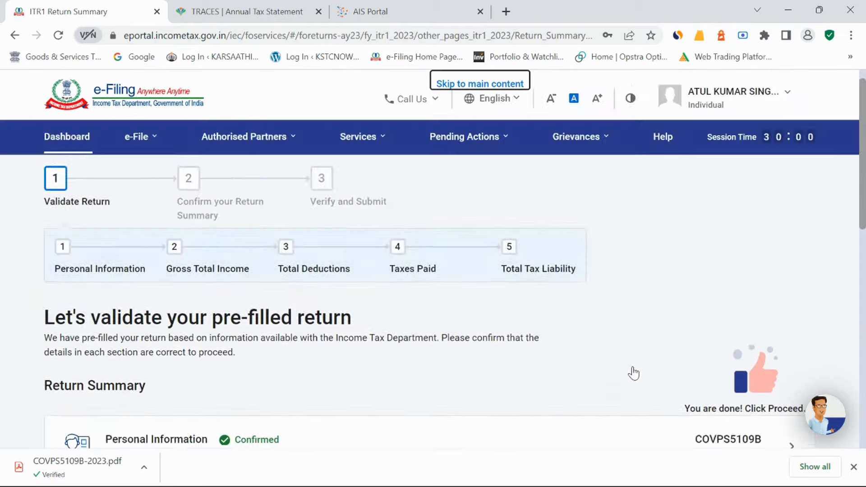
- Proceed from the validated return summary to the tax summary and open the return preview
scroll(632, 372, down, 10)
click(792, 291)
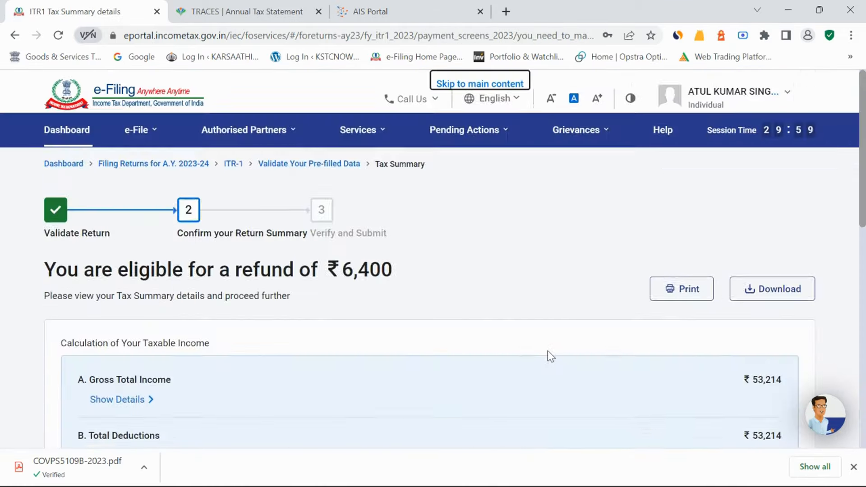
scroll(569, 356, down, 10)
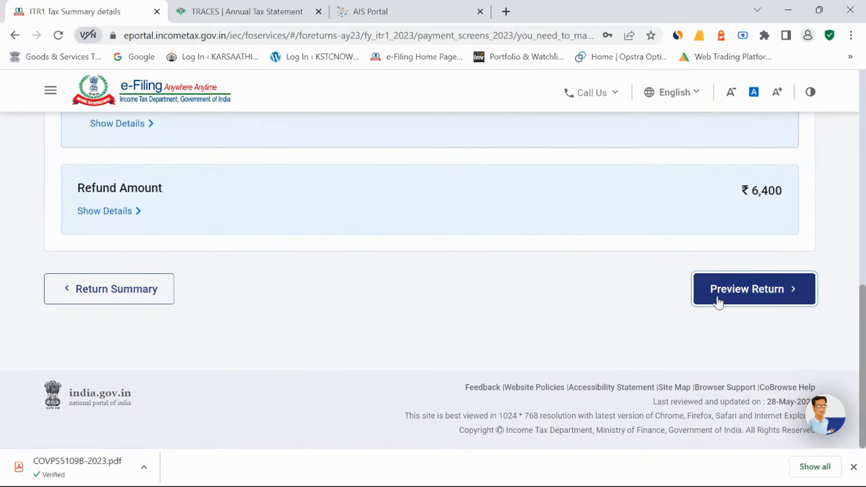
click(717, 299)
- Accept the declaration in the capacity of Self, leave the tax return preparer details empty, and proceed to the full preview
scroll(70, 380, down, 2)
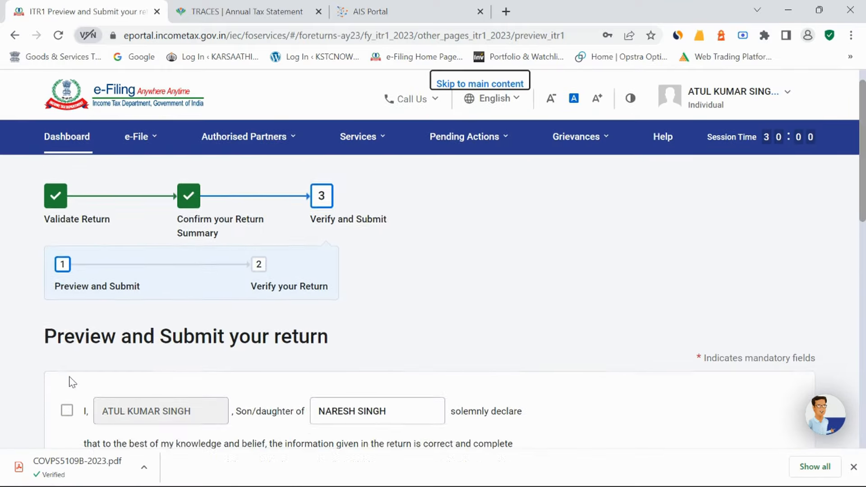
scroll(443, 368, down, 5)
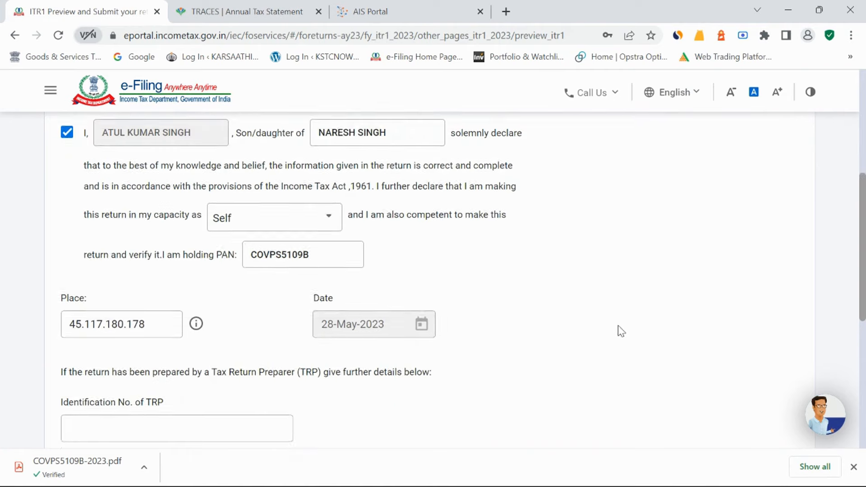
click(720, 386)
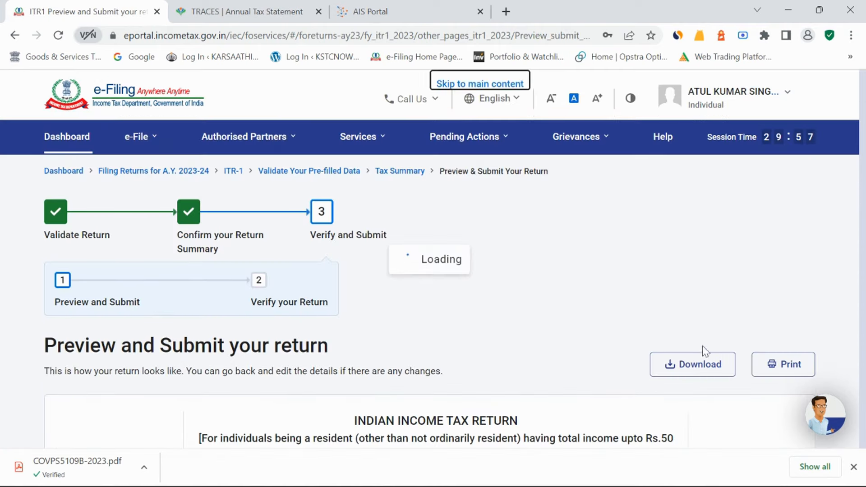
- Review the ITR-1 preview from the general information and regime choice through the deductions to the final declaration
scroll(767, 340, down, 8)
scroll(592, 347, up, 1)
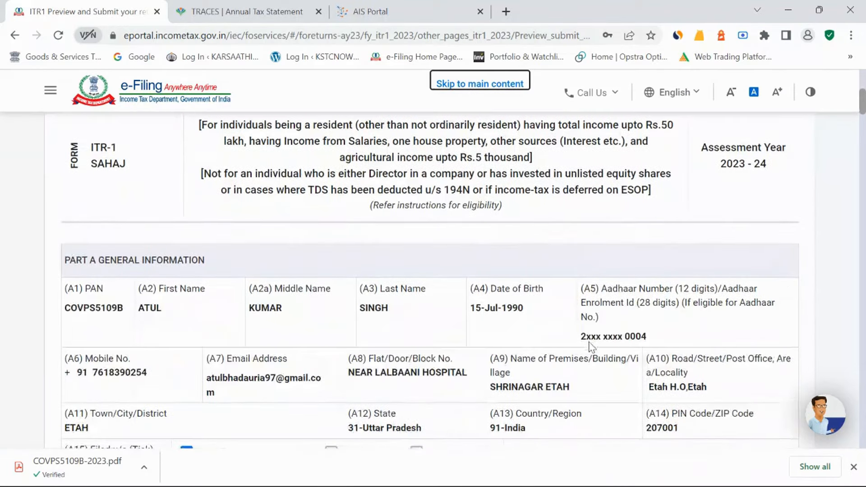
scroll(592, 348, down, 6)
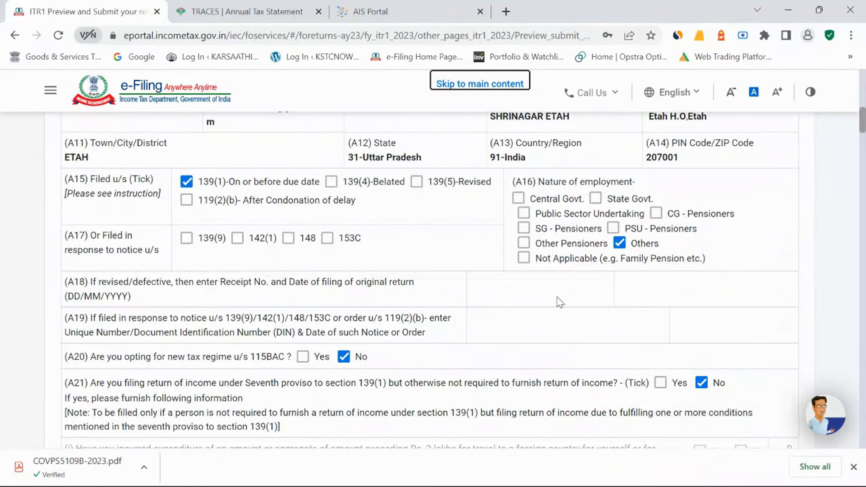
scroll(582, 293, down, 4)
scroll(588, 316, down, 20)
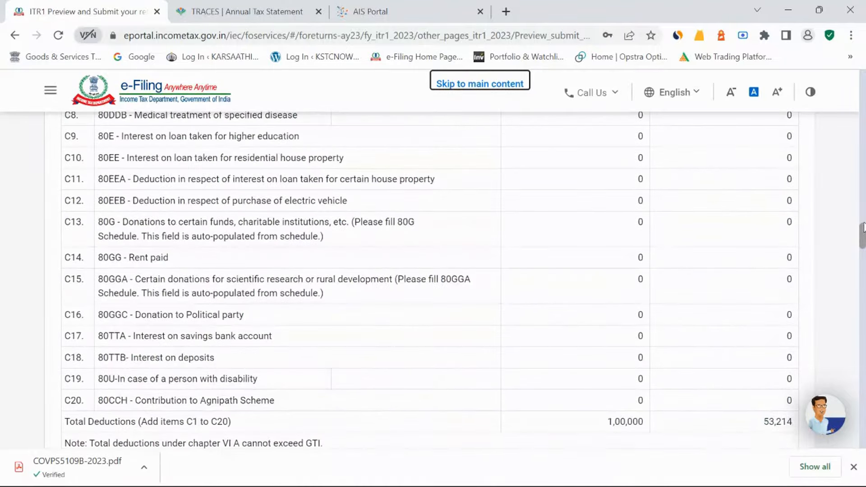
drag(863, 228, 862, 431)
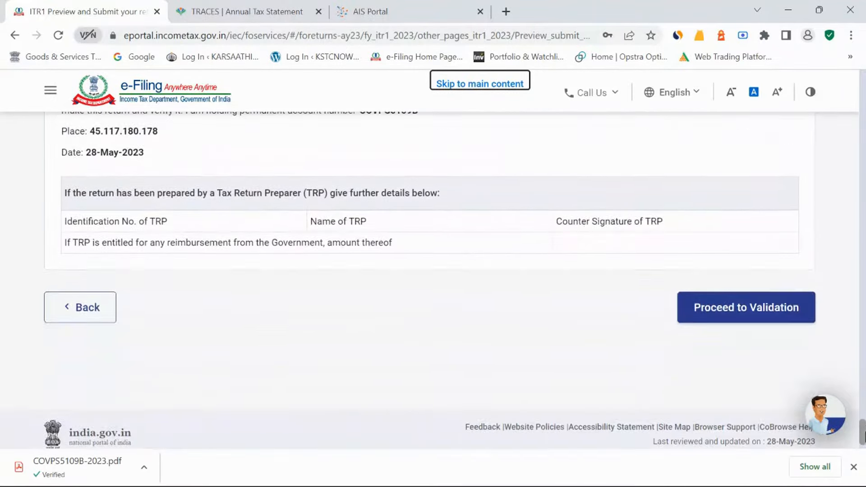
- Validate the return for errors and proceed to its verification
click(773, 328)
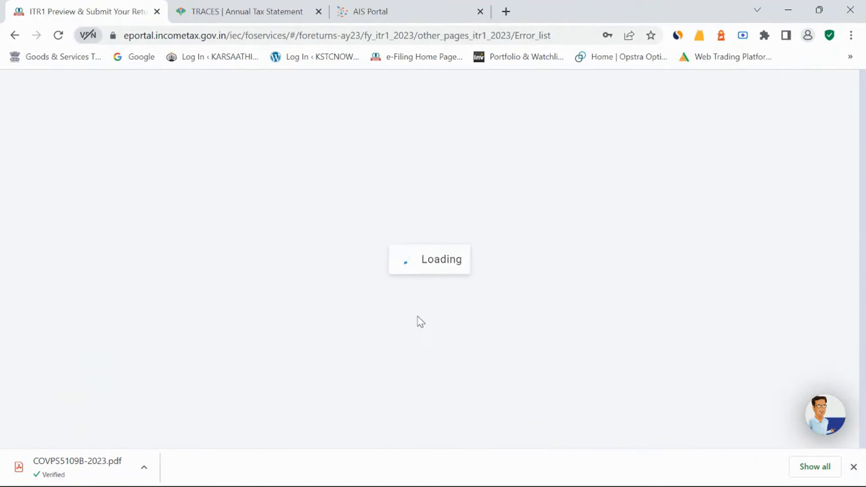
scroll(611, 276, down, 2)
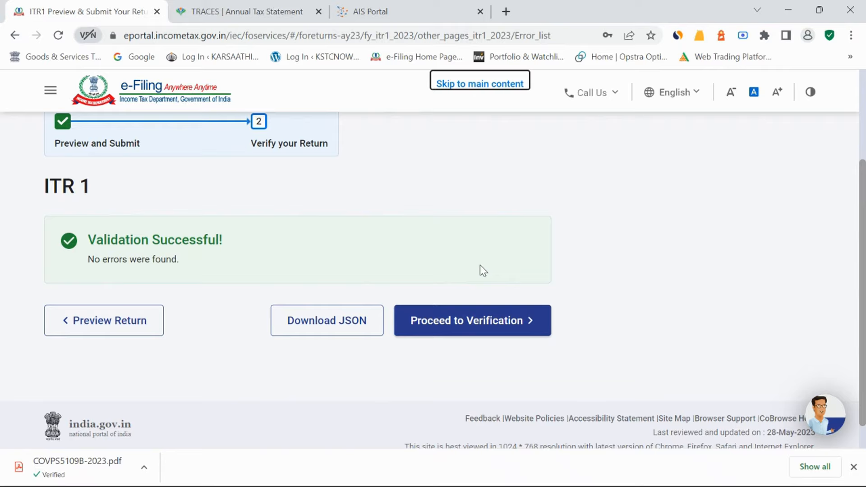
click(483, 324)
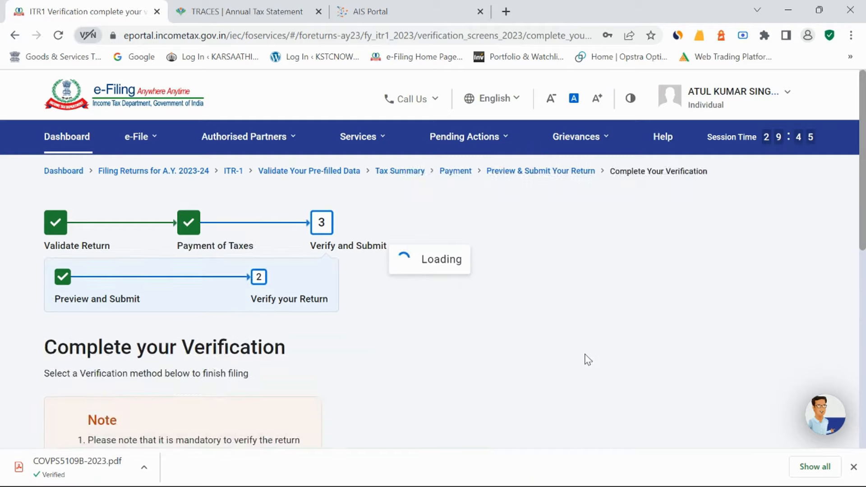
- Examine the note and the available verification methods: e-Verify Now, e-Verify Later and Verify via ITR-V
scroll(585, 360, down, 5)
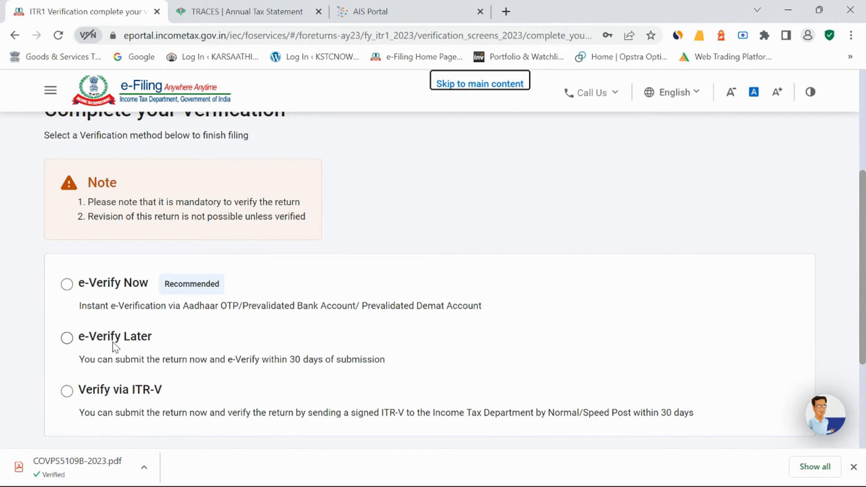
scroll(117, 344, down, 2)
scroll(370, 374, up, 3)
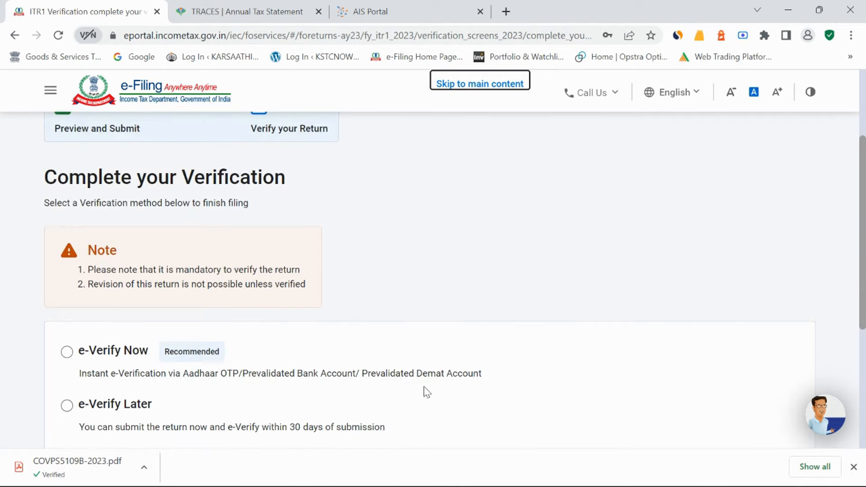
scroll(426, 393, up, 3)
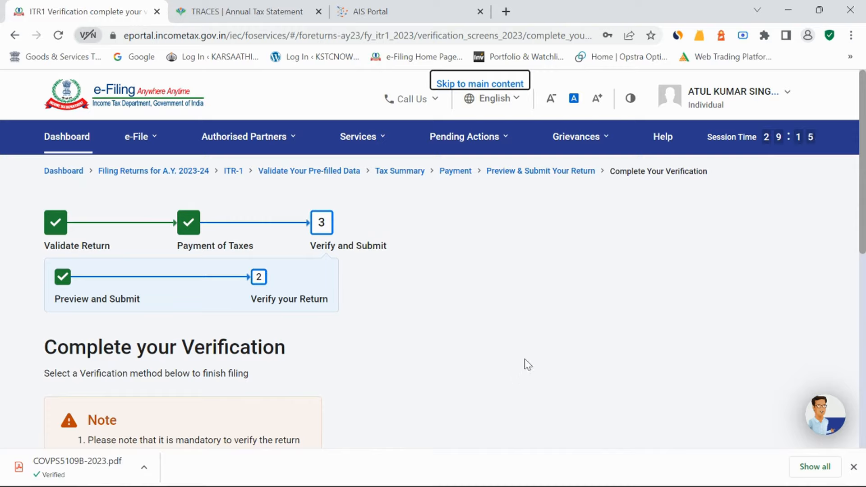
mouse_move(597, 479)
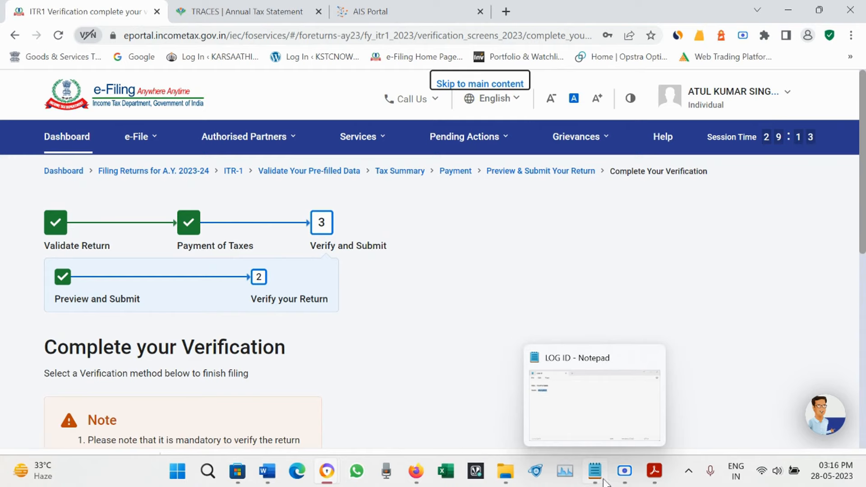